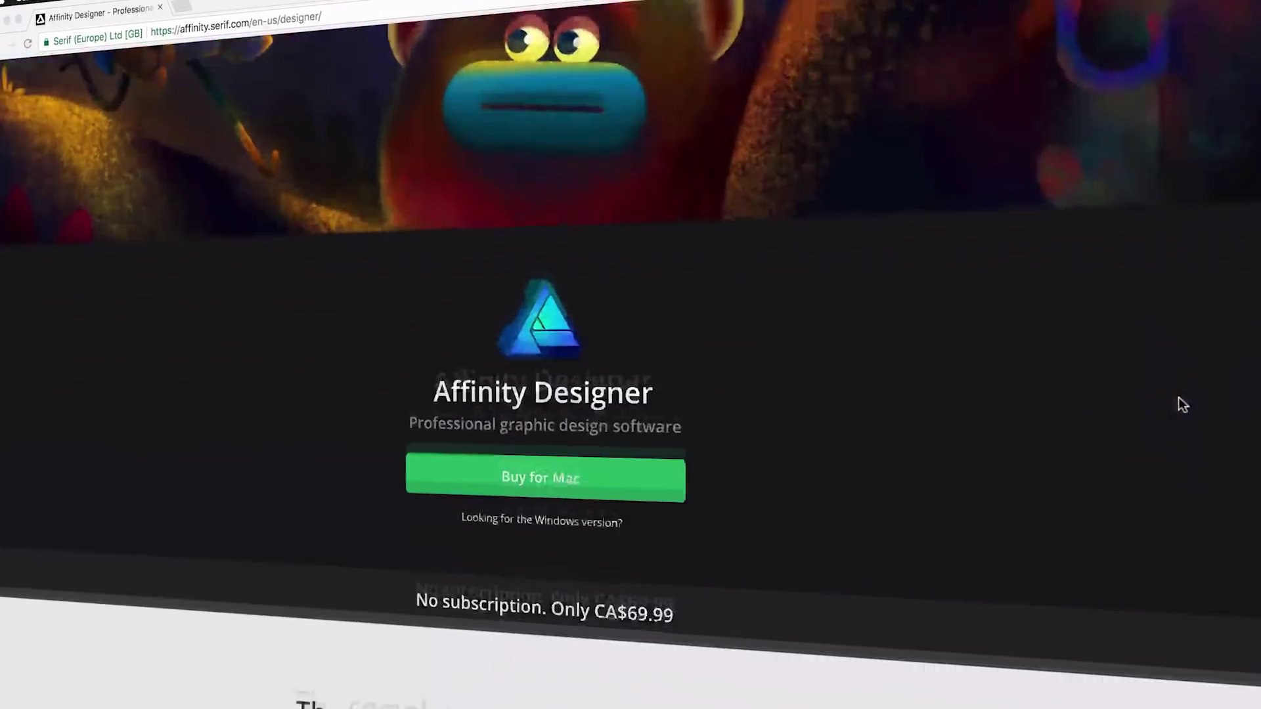
Scroll down the Affinity Designer product page to the Precise curves and Flawless geometry sections.
{"action": "scroll", "coordinate": [1205, 404], "scroll_direction": "down", "scroll_amount": 15}
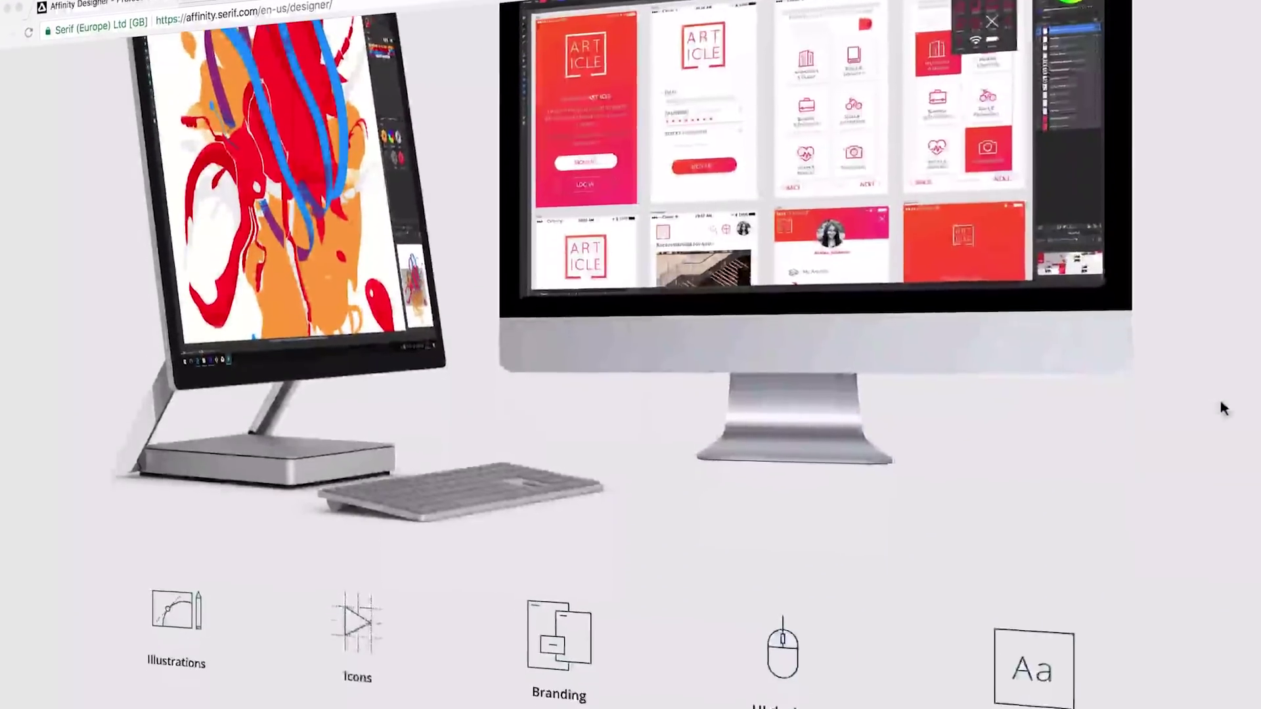
{"action": "scroll", "coordinate": [1243, 408], "scroll_direction": "down", "scroll_amount": 15}
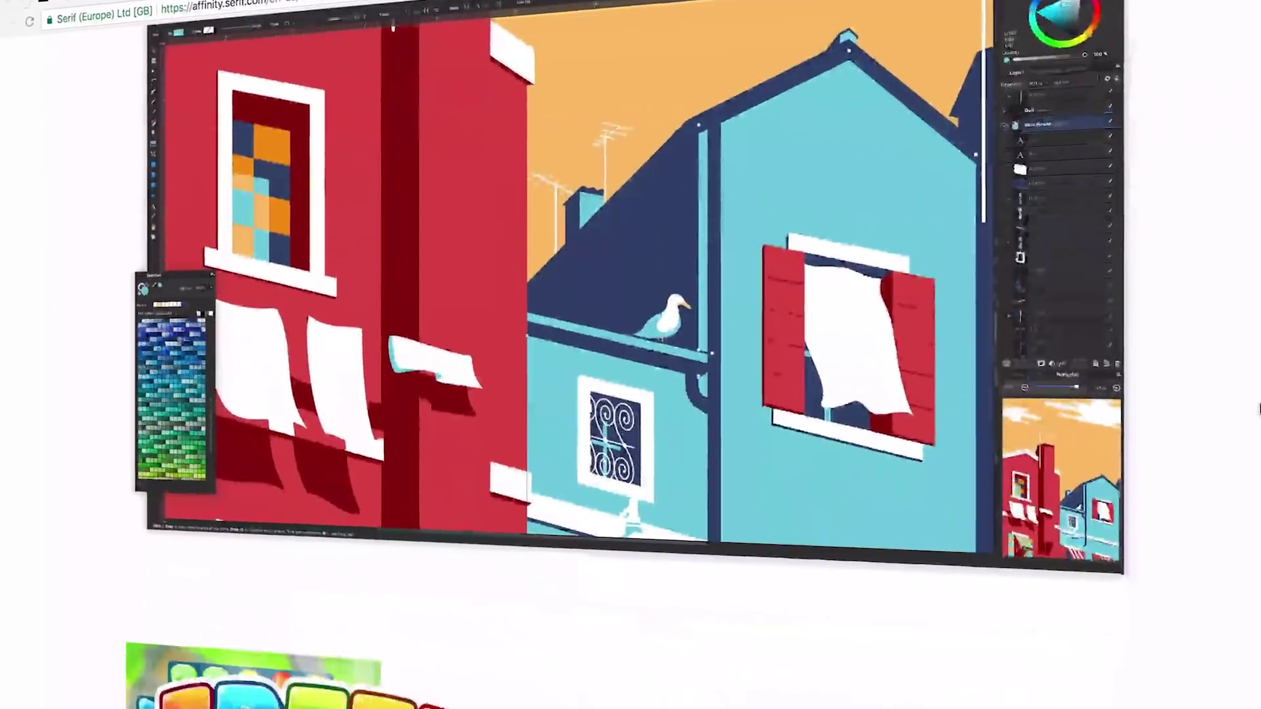
{"action": "scroll", "coordinate": [952, 355], "scroll_direction": "down", "scroll_amount": 10}
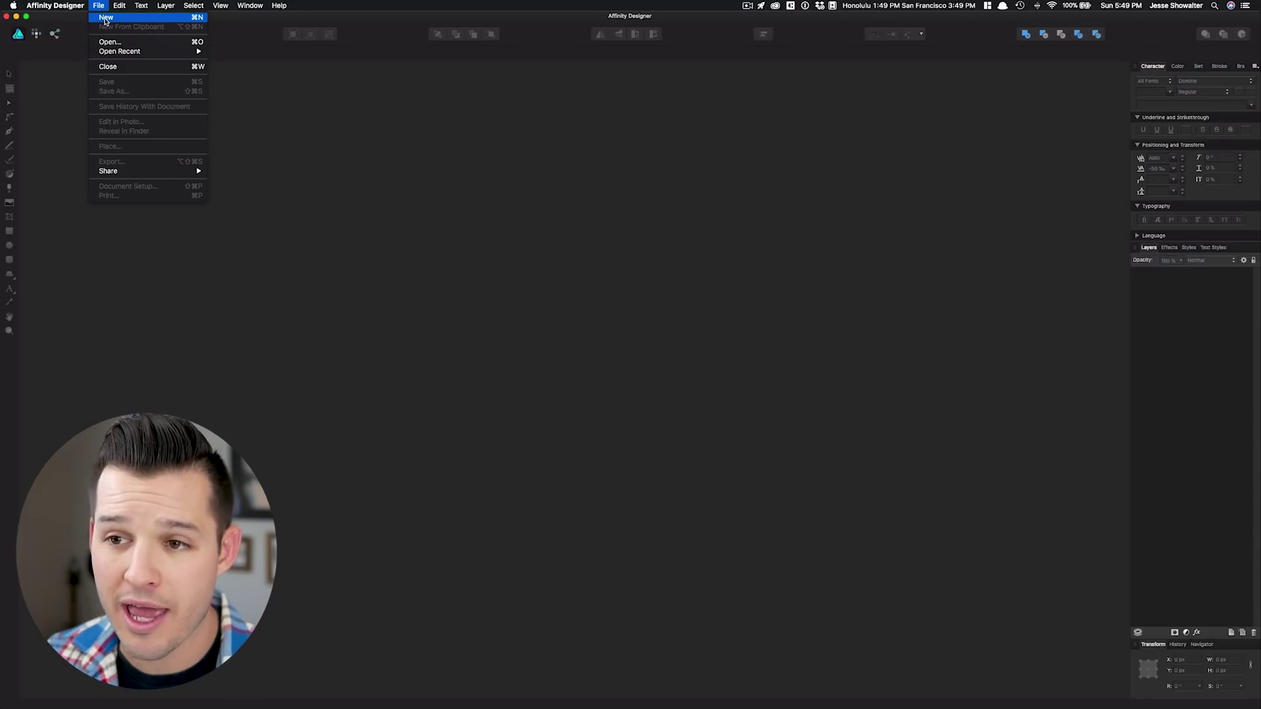
Create a new document from File > New, leaving the Type on Photo.
{"action": "left_click", "coordinate": [105, 18]}
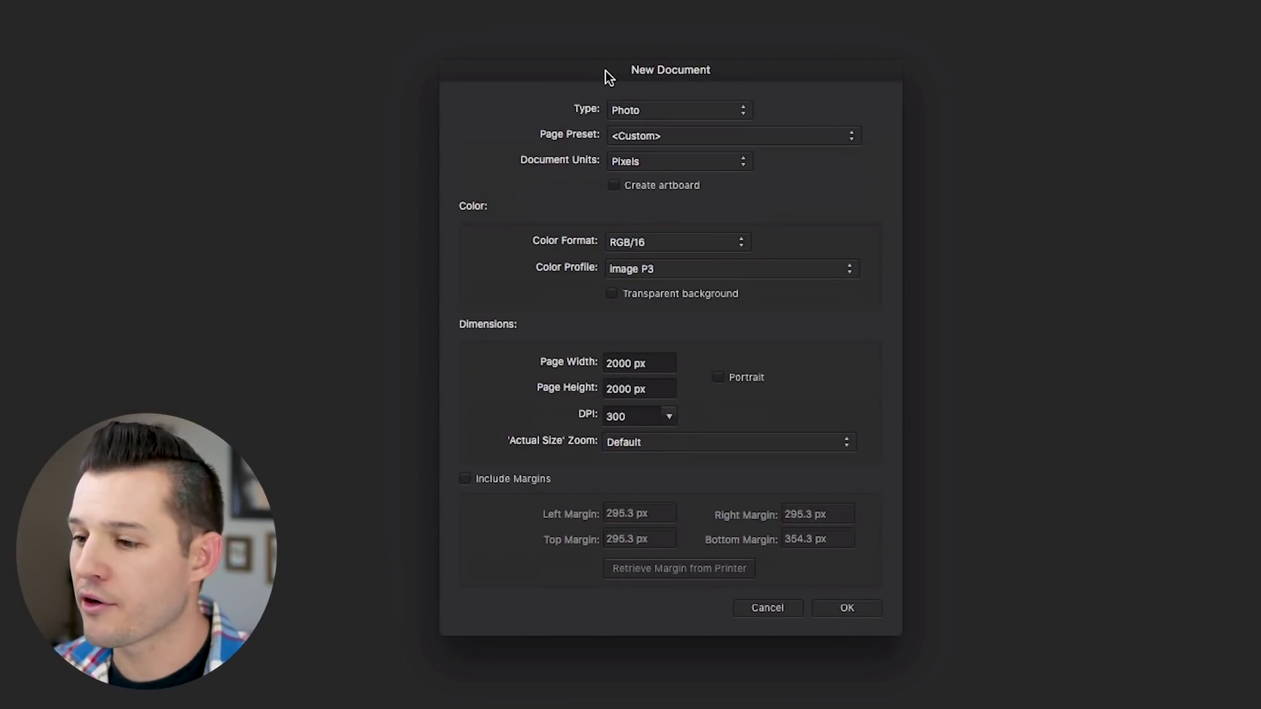
{"action": "left_click", "coordinate": [657, 110]}
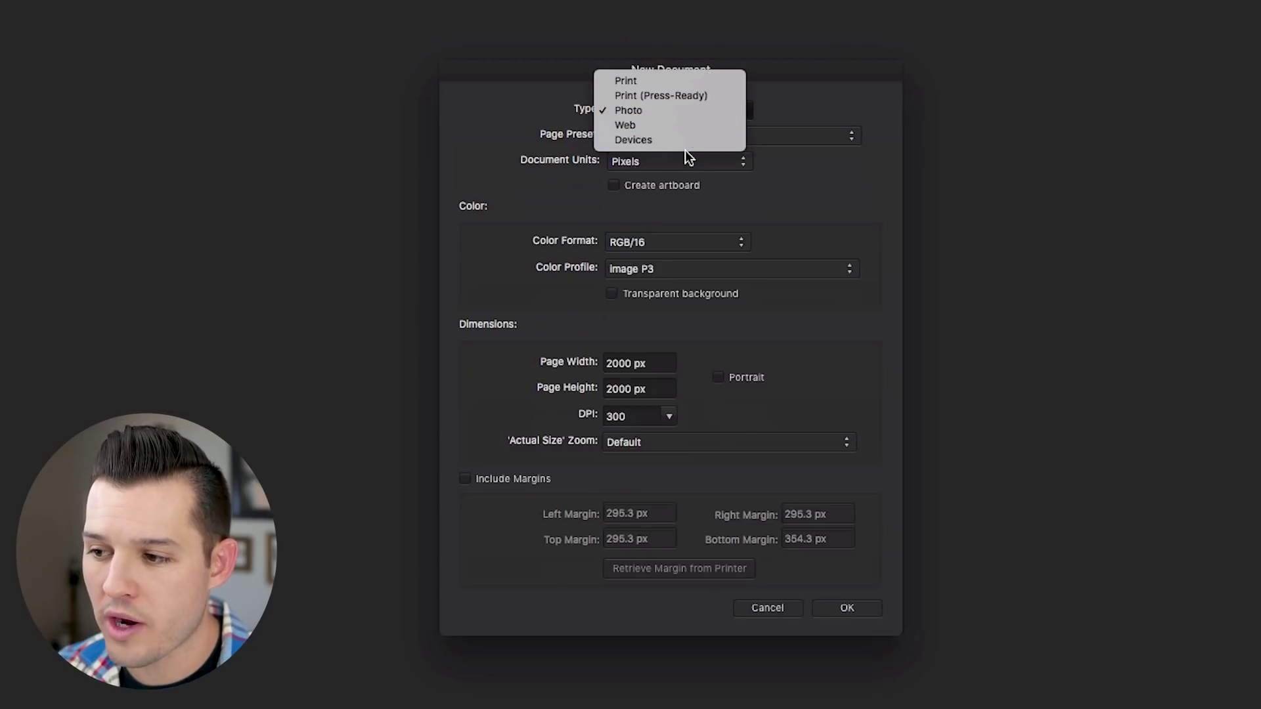
{"action": "left_click", "coordinate": [769, 94]}
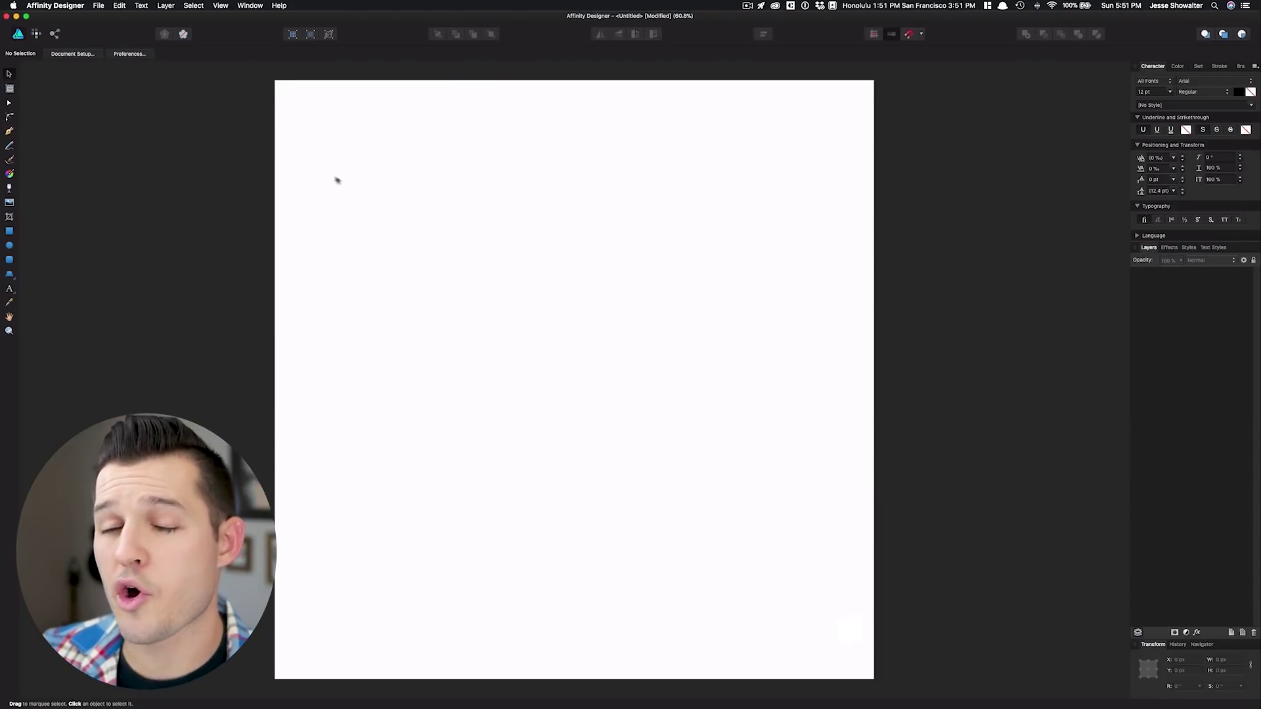
Draw Artboard1 with the Artboard Tool and Option-drag a copy to its right.
{"action": "left_click", "coordinate": [9, 88]}
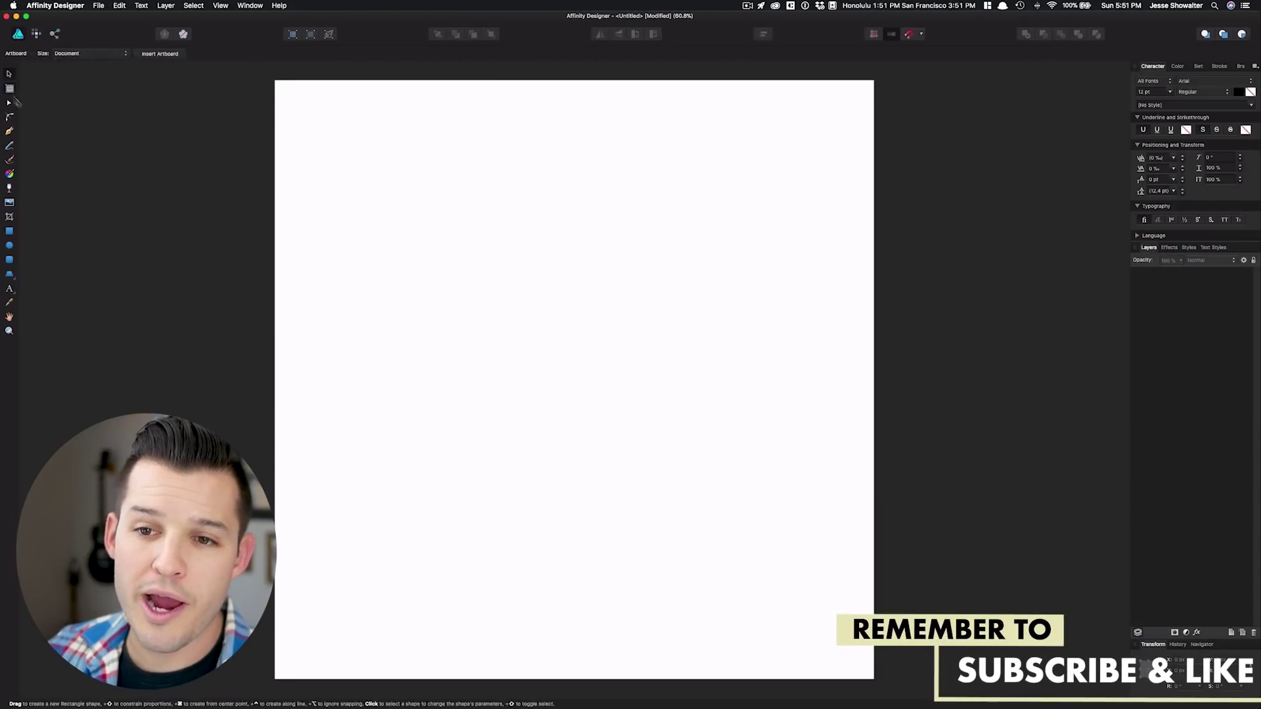
{"action": "left_click_drag", "start_coordinate": [182, 124], "coordinate": [381, 453]}
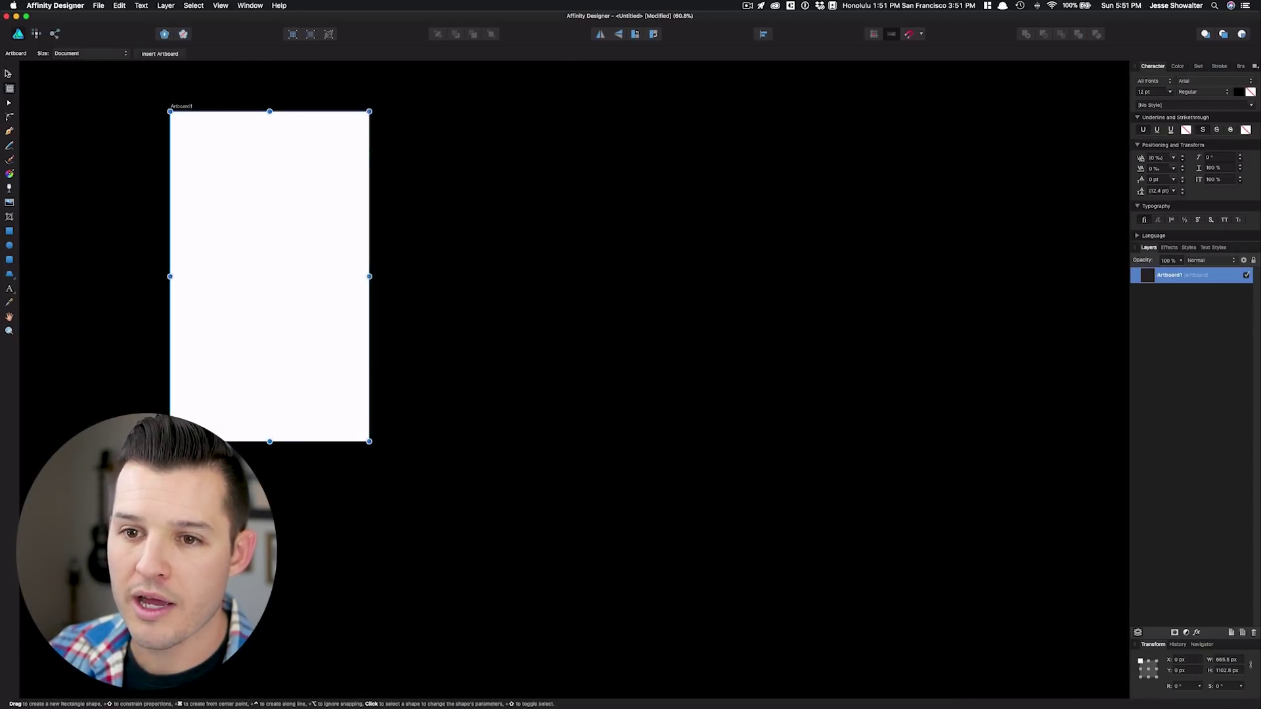
{"action": "left_click", "coordinate": [9, 73]}
{"action": "left_click_drag", "start_coordinate": [223, 126], "coordinate": [696, 183]}
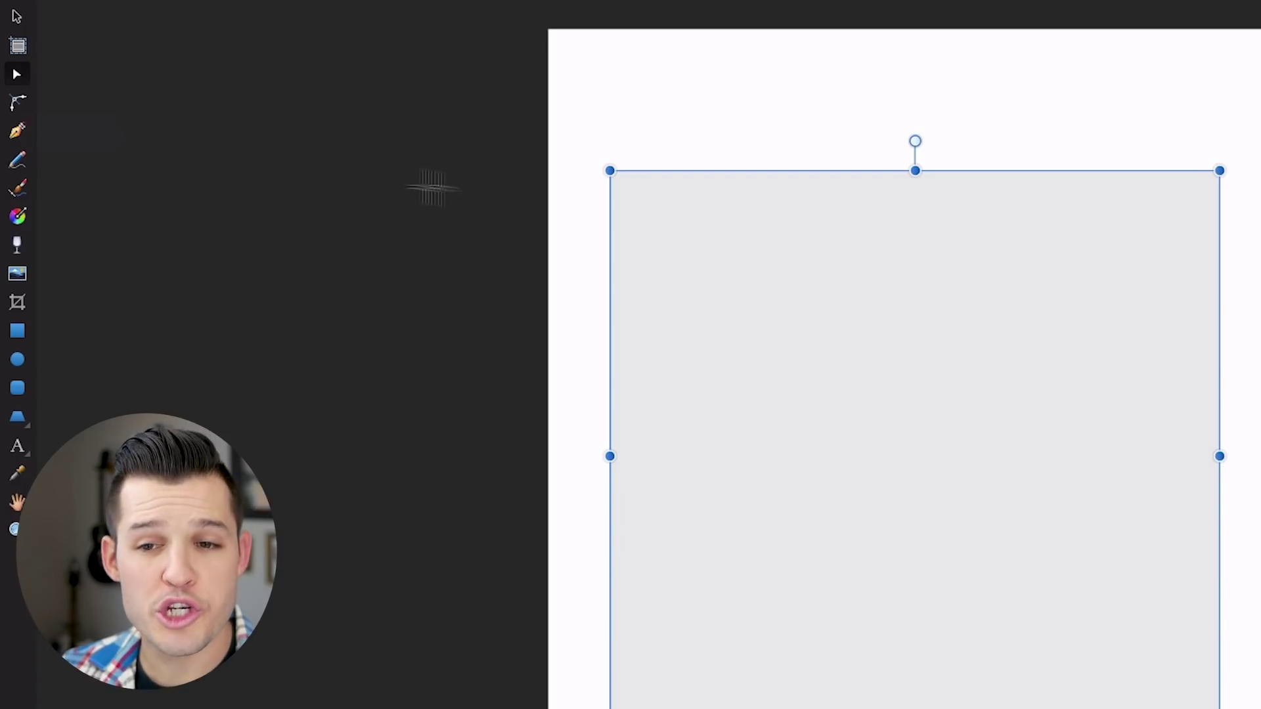
Round the rectangle's top-left corner with the Corner Tool.
{"action": "left_click", "coordinate": [18, 104]}
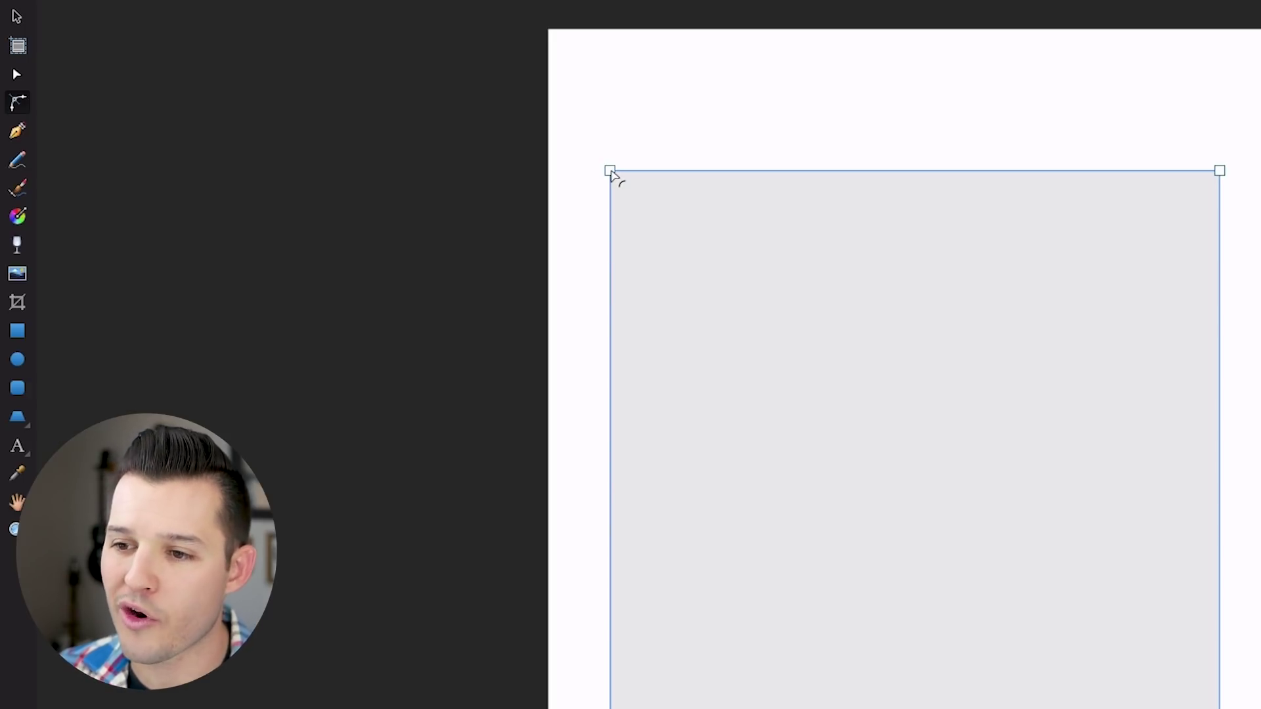
{"action": "left_click_drag", "start_coordinate": [610, 172], "coordinate": [753, 283]}
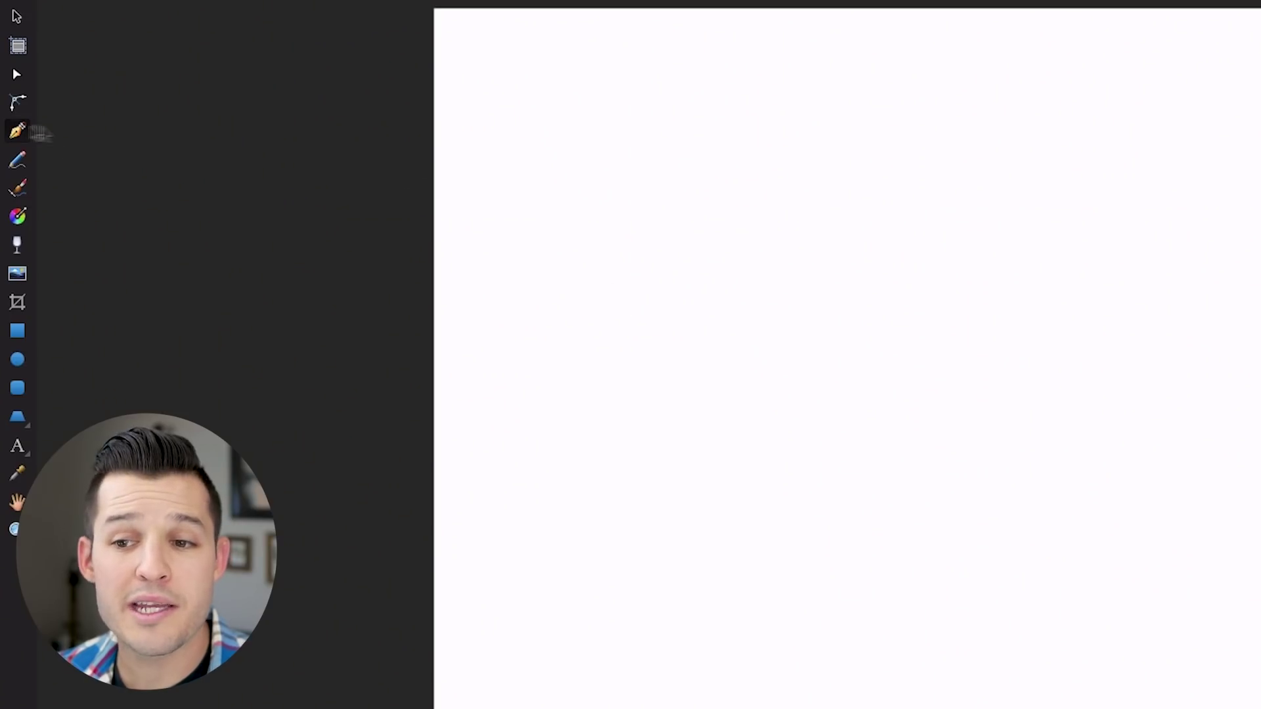
Draw a closed Pen path with straight and curved segments.
{"action": "left_click", "coordinate": [737, 279]}
{"action": "left_click", "coordinate": [889, 511]}
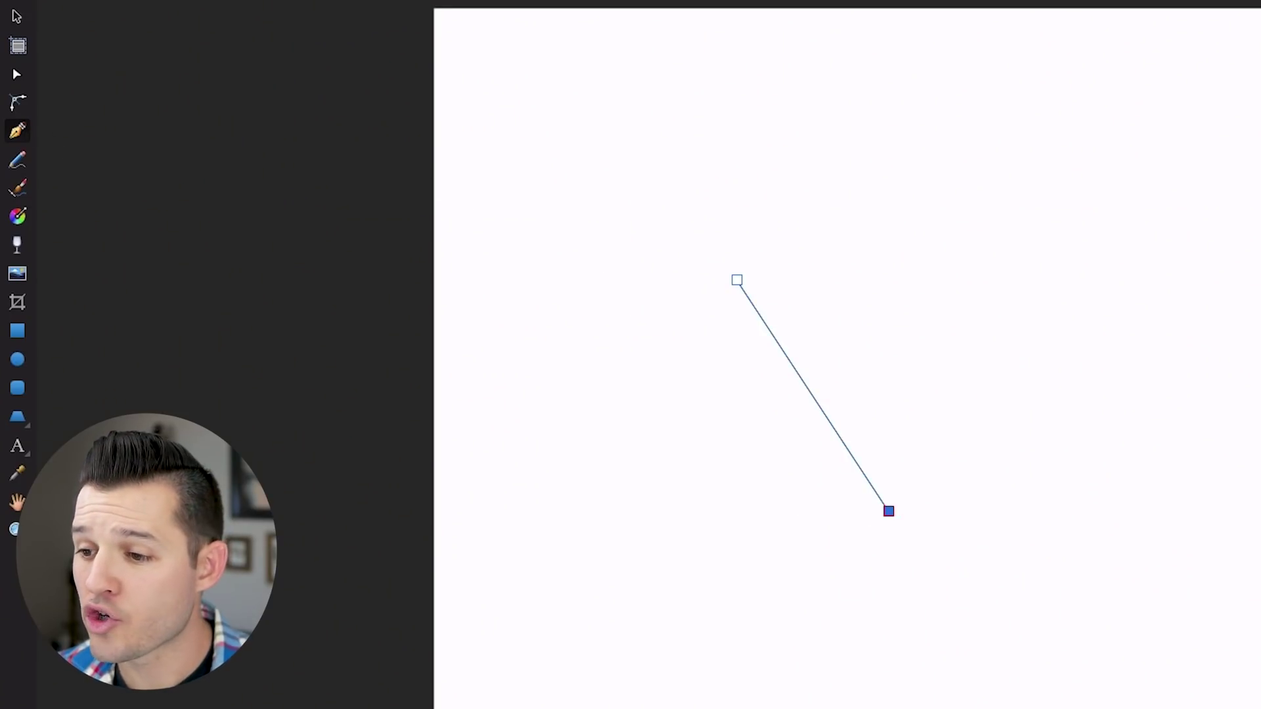
{"action": "left_click_drag", "start_coordinate": [1260, 348], "coordinate": [1166, 150]}
{"action": "left_click_drag", "start_coordinate": [922, 159], "coordinate": [657, 301]}
{"action": "left_click", "coordinate": [737, 279]}
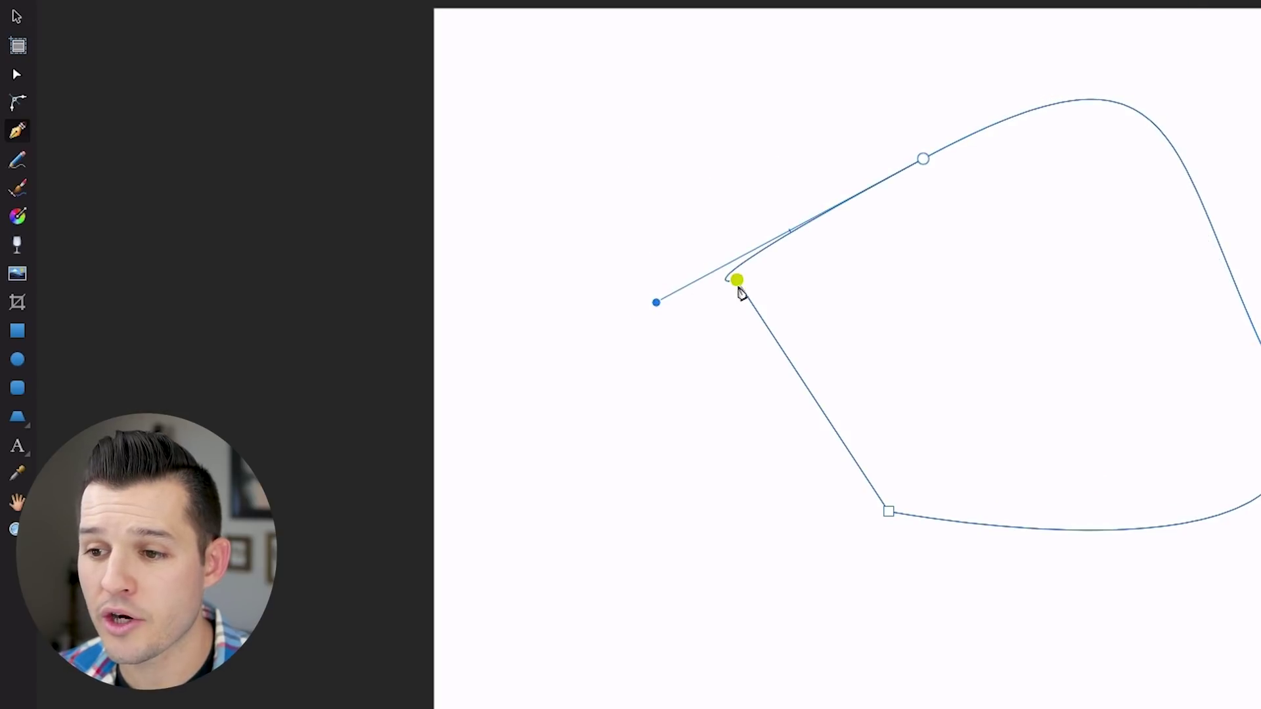
Sketch two freehand curves with the Pencil Tool.
{"action": "left_click", "coordinate": [26, 167]}
{"action": "left_click_drag", "start_coordinate": [618, 627], "coordinate": [686, 708]}
{"action": "mouse_move", "coordinate": [1260, 682]}
{"action": "left_mouse_down"}
{"action": "mouse_move", "coordinate": [571, 456]}
{"action": "mouse_move", "coordinate": [762, 387]}
{"action": "left_mouse_up"}
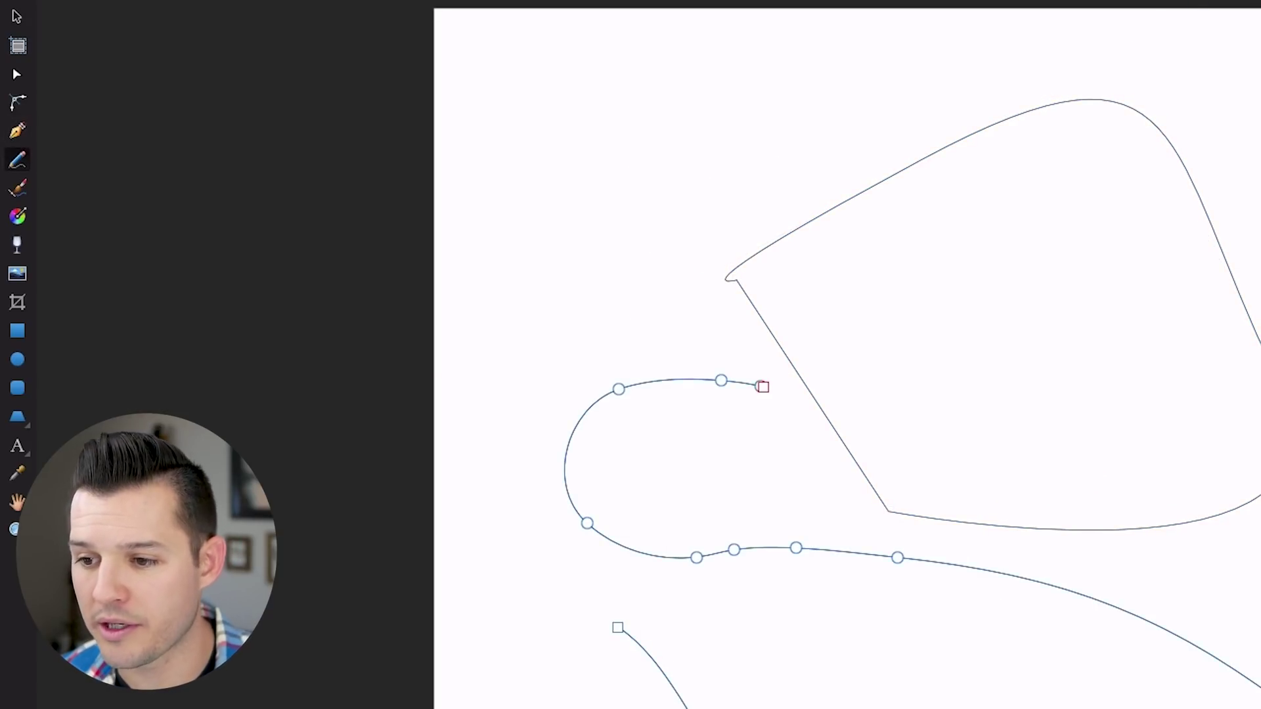
Paint a thick black looping brush stroke and fill it with a grey gradient.
{"action": "left_click", "coordinate": [20, 192]}
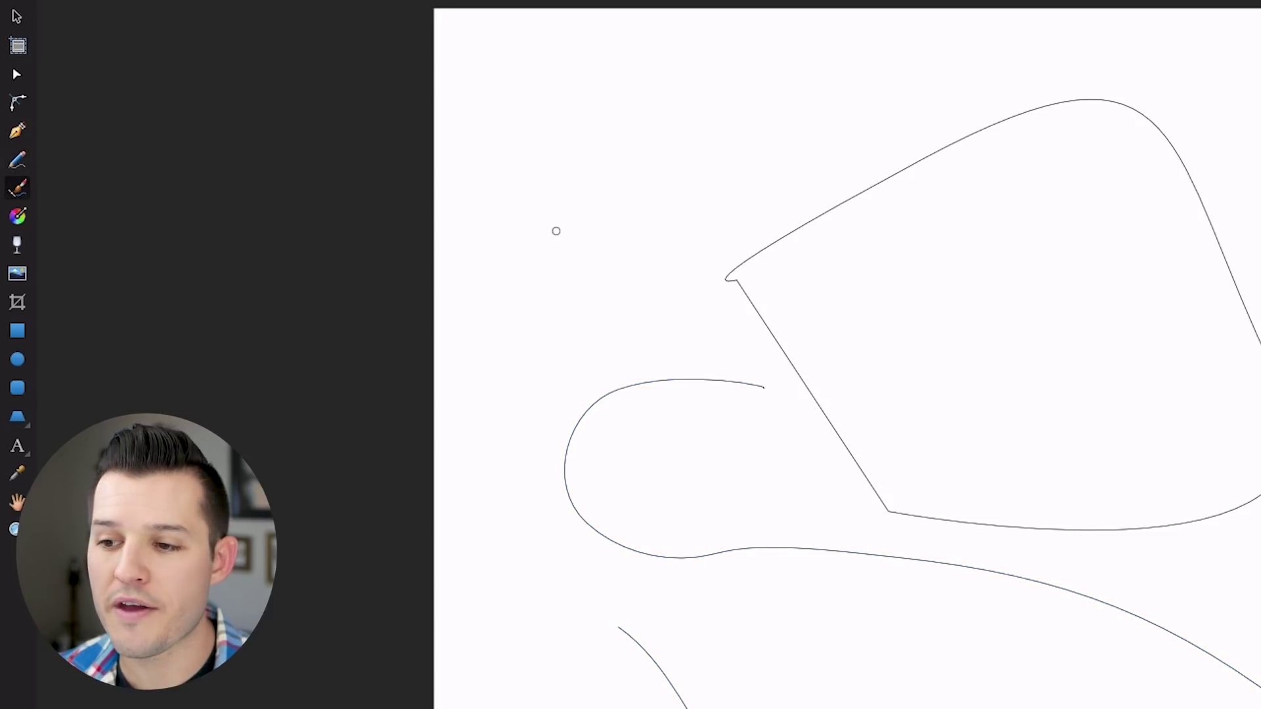
{"action": "mouse_move", "coordinate": [561, 240]}
{"action": "left_mouse_down"}
{"action": "mouse_move", "coordinate": [779, 191]}
{"action": "mouse_move", "coordinate": [1226, 568]}
{"action": "mouse_move", "coordinate": [872, 404]}
{"action": "left_mouse_up"}
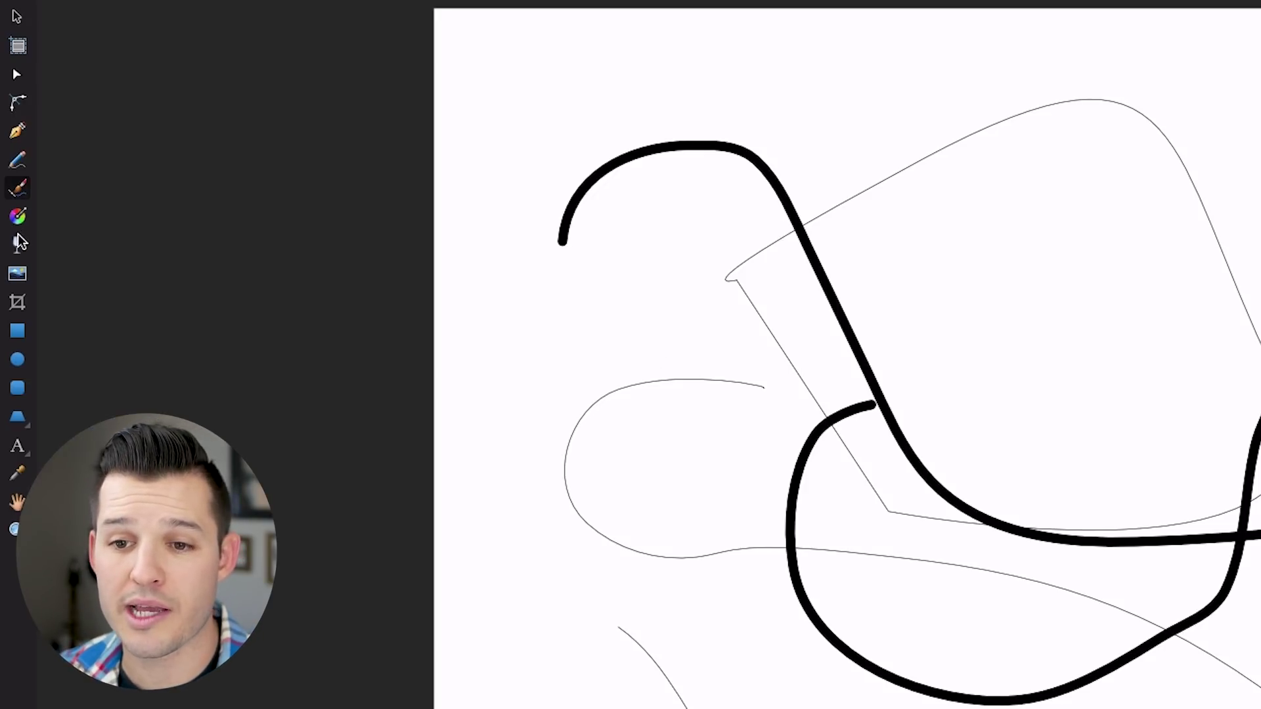
{"action": "left_click", "coordinate": [18, 215]}
{"action": "mouse_move", "coordinate": [704, 253]}
{"action": "left_mouse_down"}
{"action": "mouse_move", "coordinate": [1033, 509]}
{"action": "mouse_move", "coordinate": [746, 127]}
{"action": "mouse_move", "coordinate": [558, 321]}
{"action": "mouse_move", "coordinate": [642, 625]}
{"action": "mouse_move", "coordinate": [522, 667]}
{"action": "mouse_move", "coordinate": [541, 487]}
{"action": "left_mouse_up"}
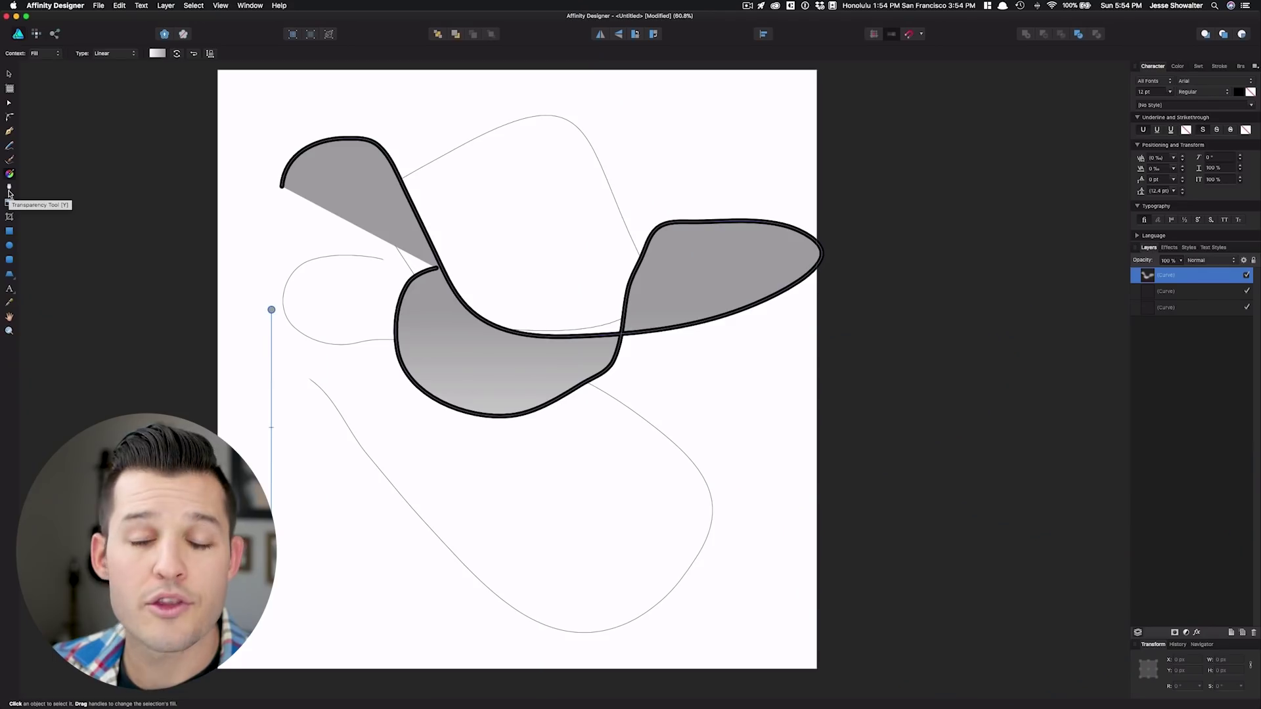
{"action": "left_click", "coordinate": [18, 244]}
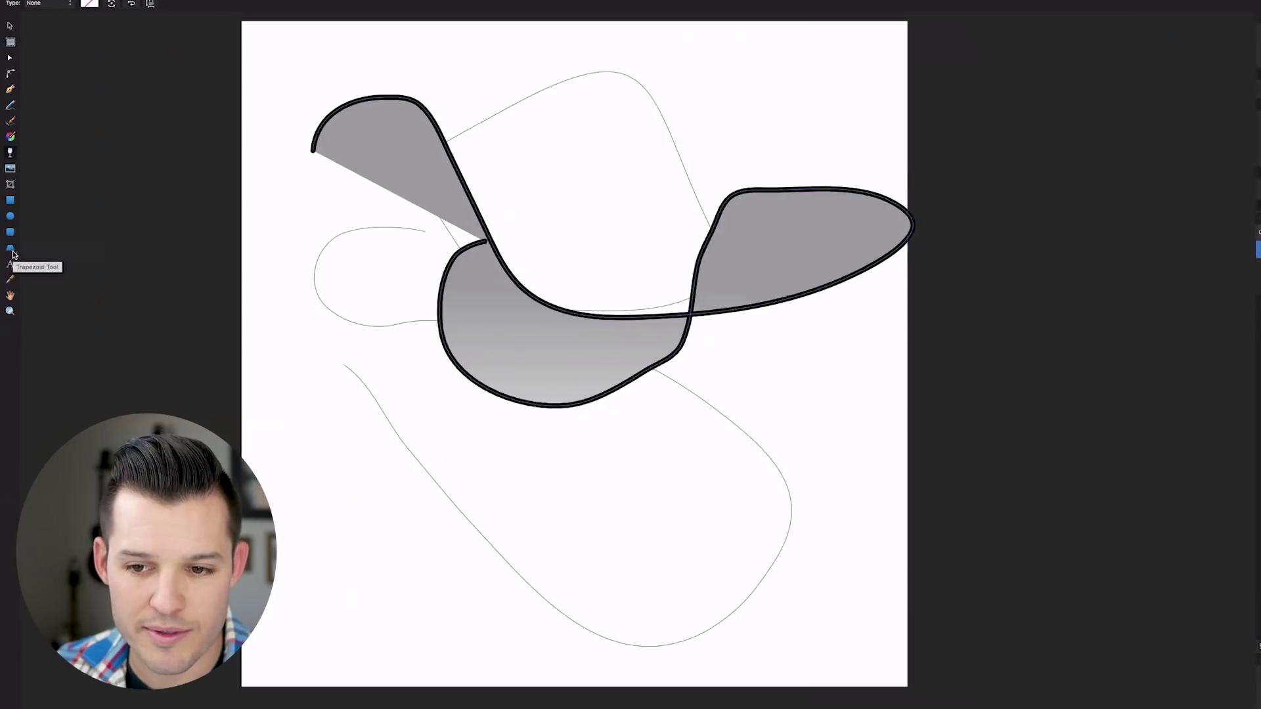
{"action": "left_click", "coordinate": [11, 252]}
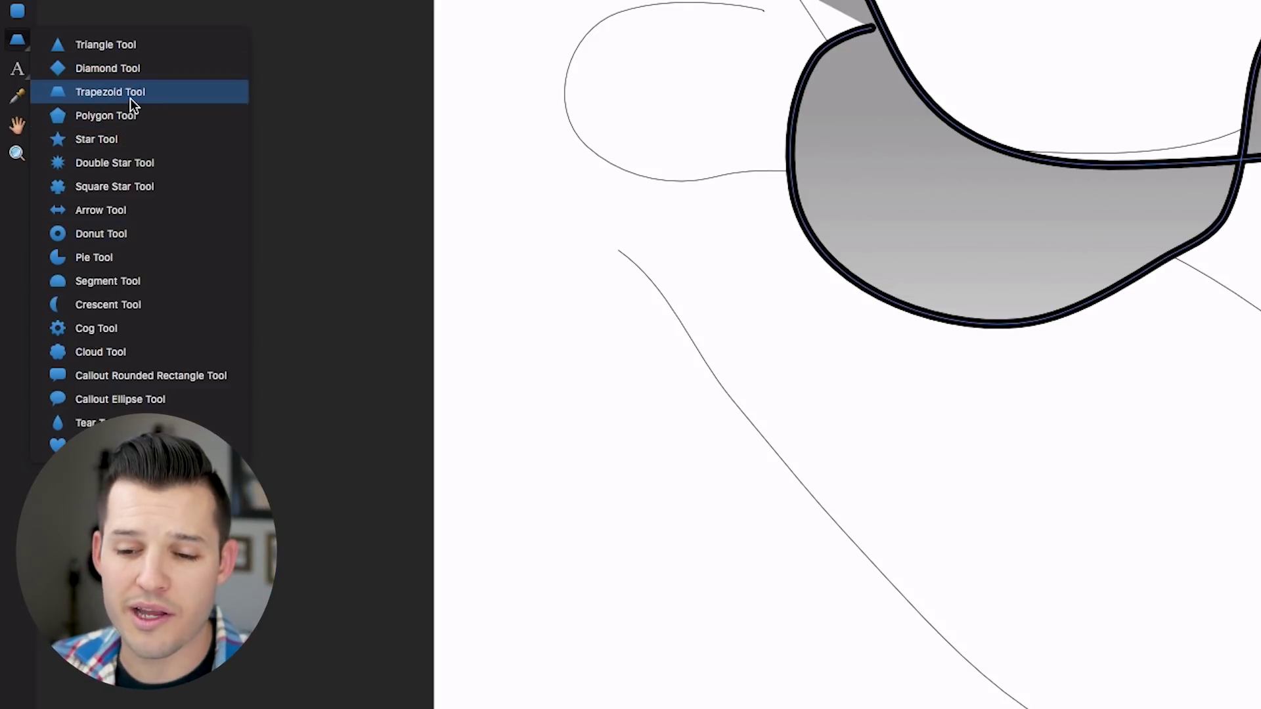
{"action": "left_click", "coordinate": [19, 69]}
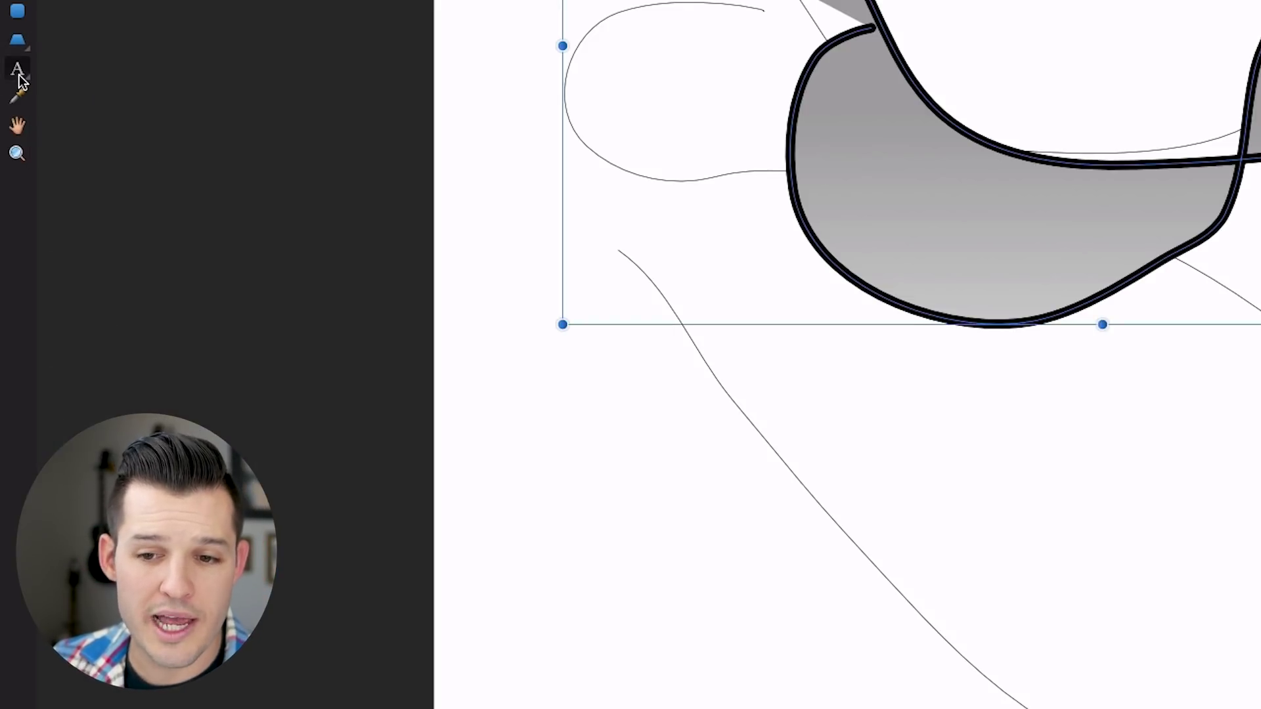
{"action": "left_click_drag", "start_coordinate": [788, 467], "coordinate": [1065, 186]}
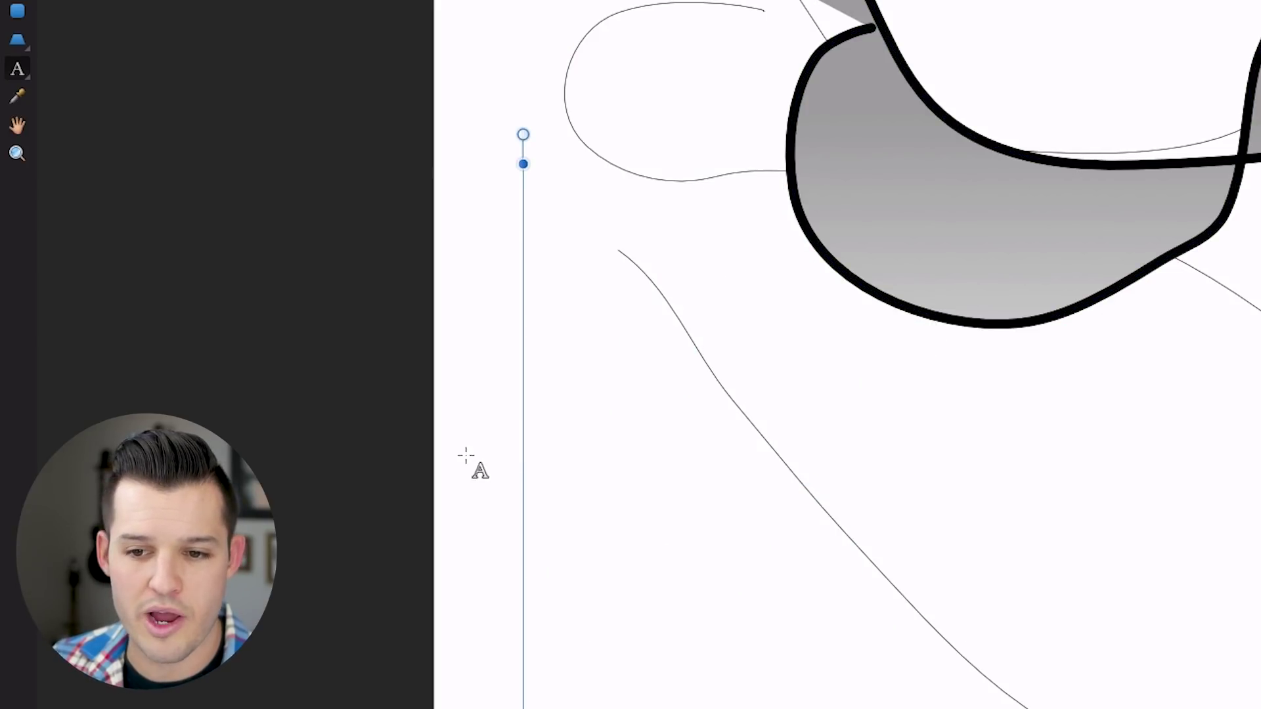
{"action": "left_click", "coordinate": [17, 125]}
{"action": "scroll", "coordinate": [748, 117], "scroll_direction": "up", "scroll_amount": 3}
{"action": "left_click_drag", "start_coordinate": [748, 117], "coordinate": [850, 66]}
{"action": "left_click", "coordinate": [19, 154]}
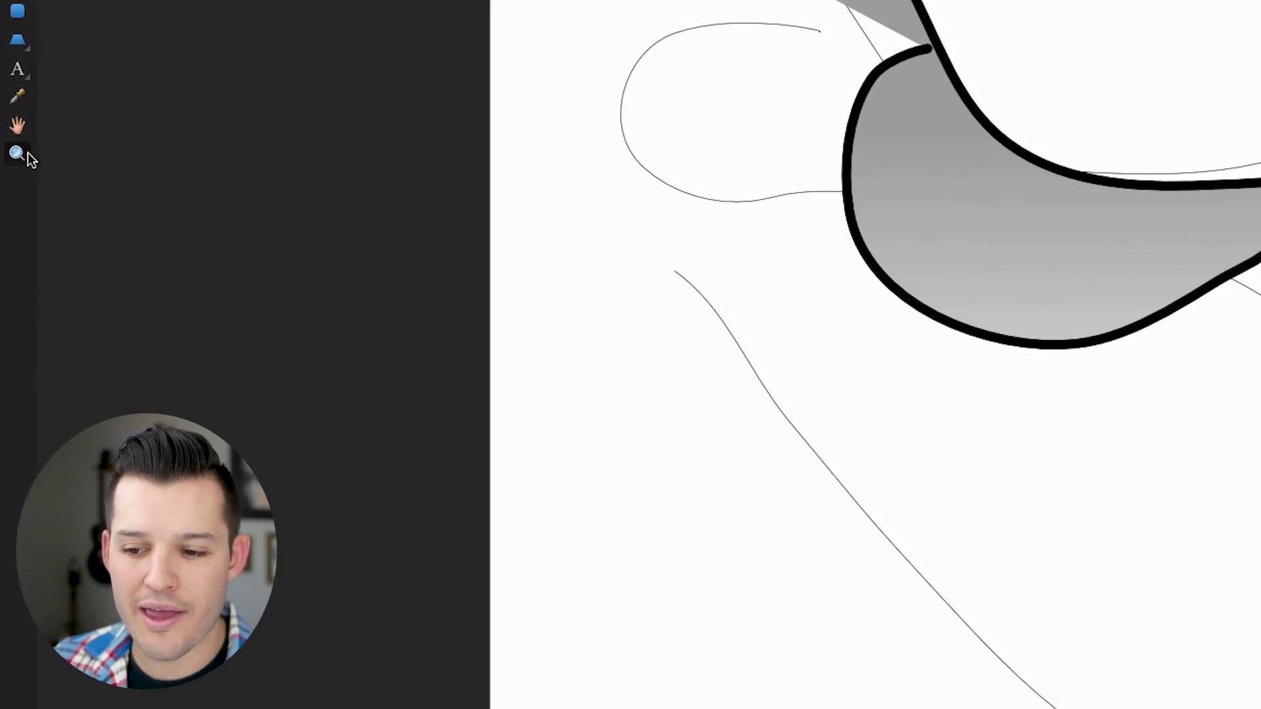
{"action": "left_click_drag", "start_coordinate": [795, 59], "coordinate": [1003, 95]}
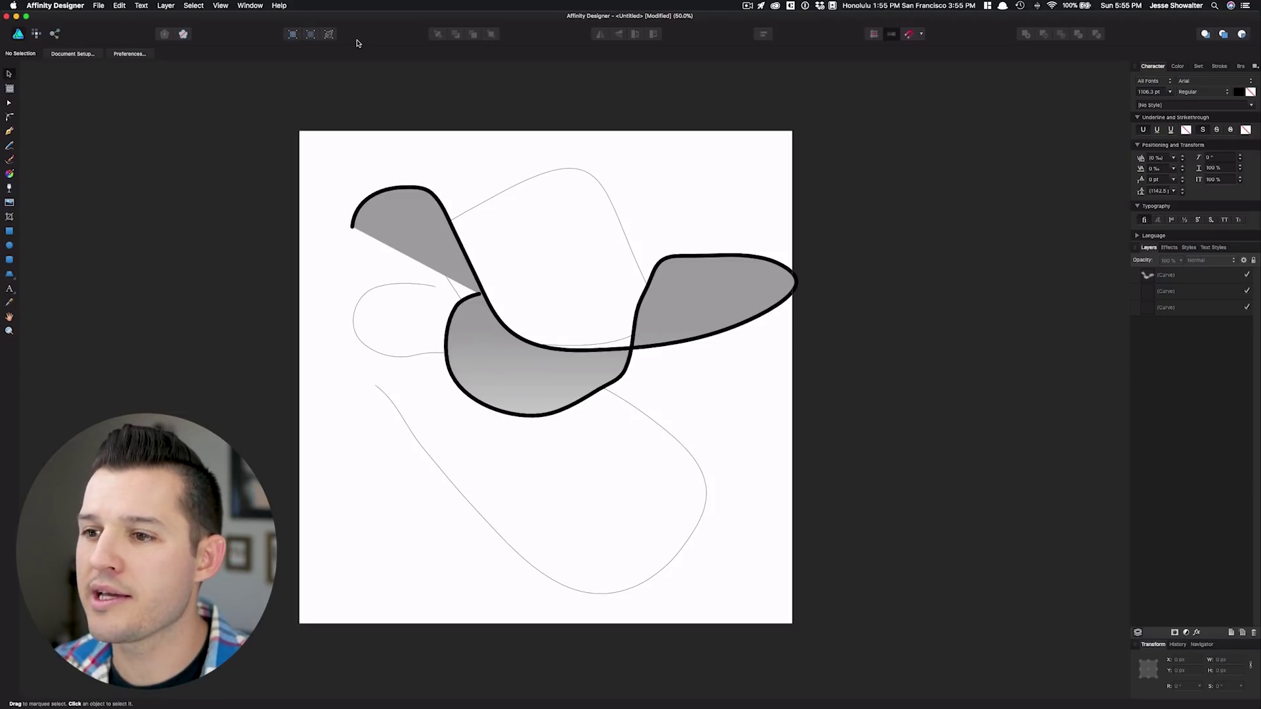
Select the pen curve and inspect the Alignment and Snapping popovers.
{"action": "left_click_drag", "start_coordinate": [332, 103], "coordinate": [478, 266]}
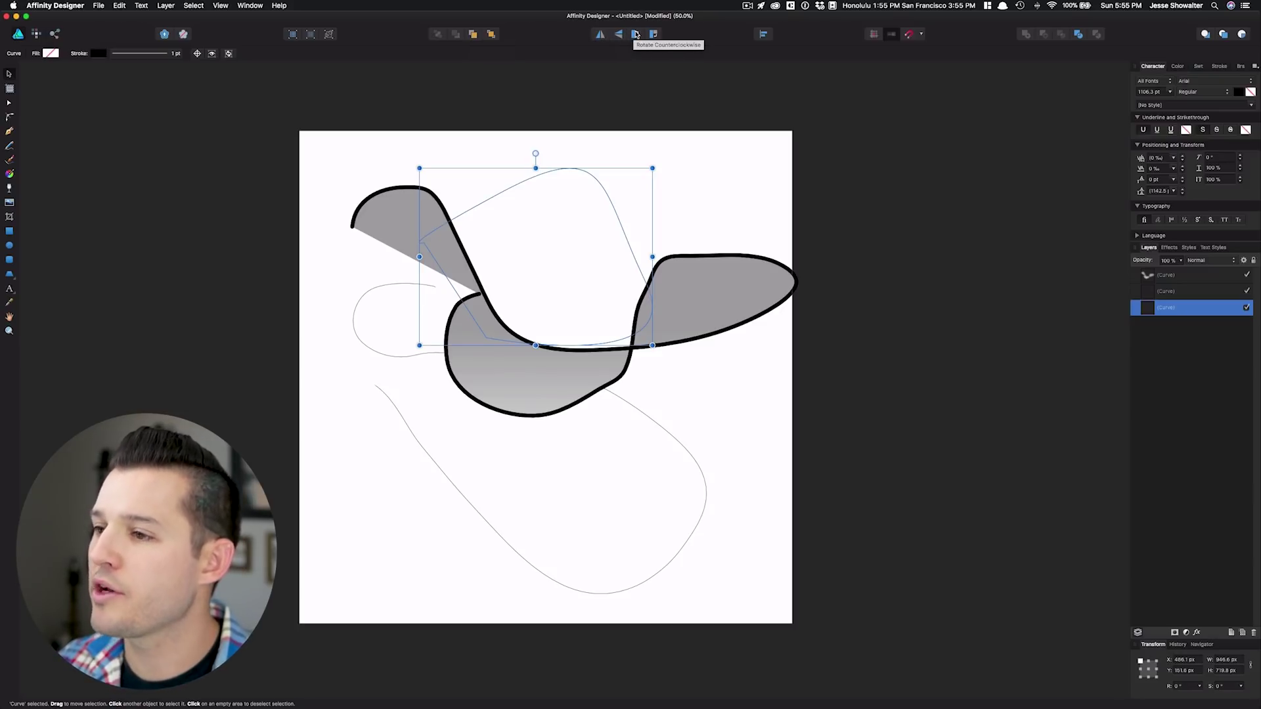
{"action": "left_click", "coordinate": [763, 33]}
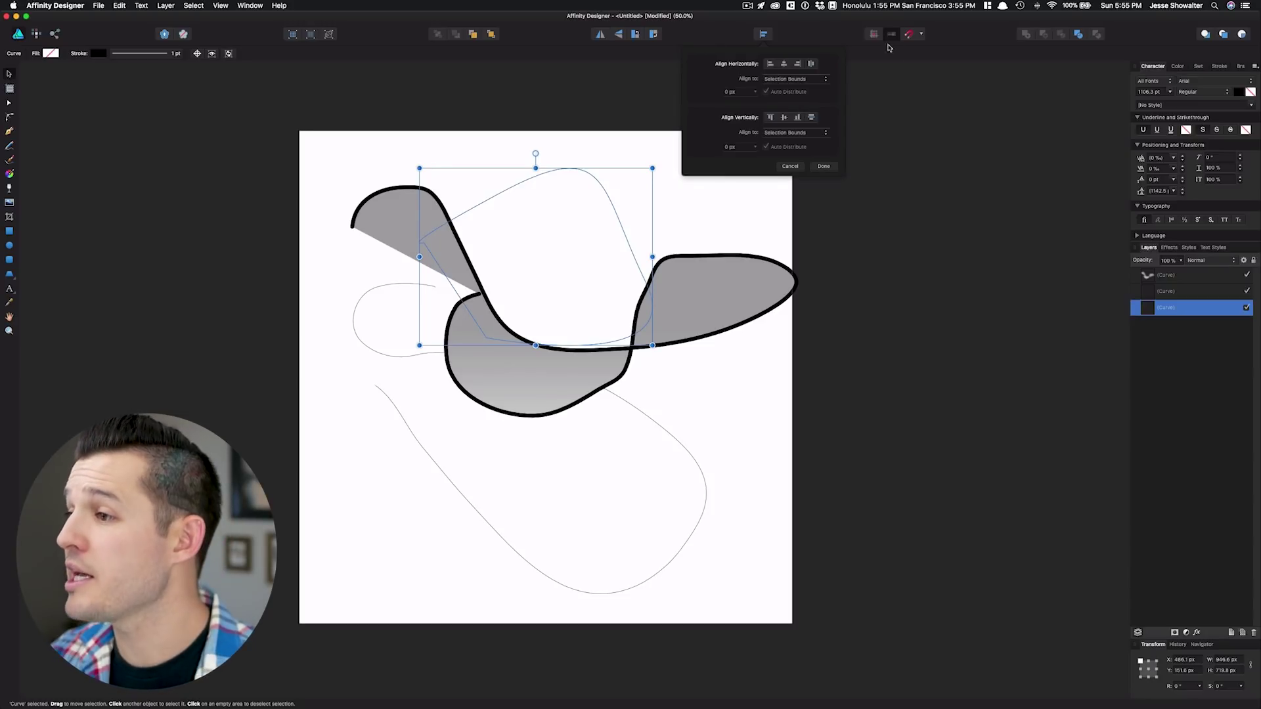
{"action": "left_click", "coordinate": [922, 35]}
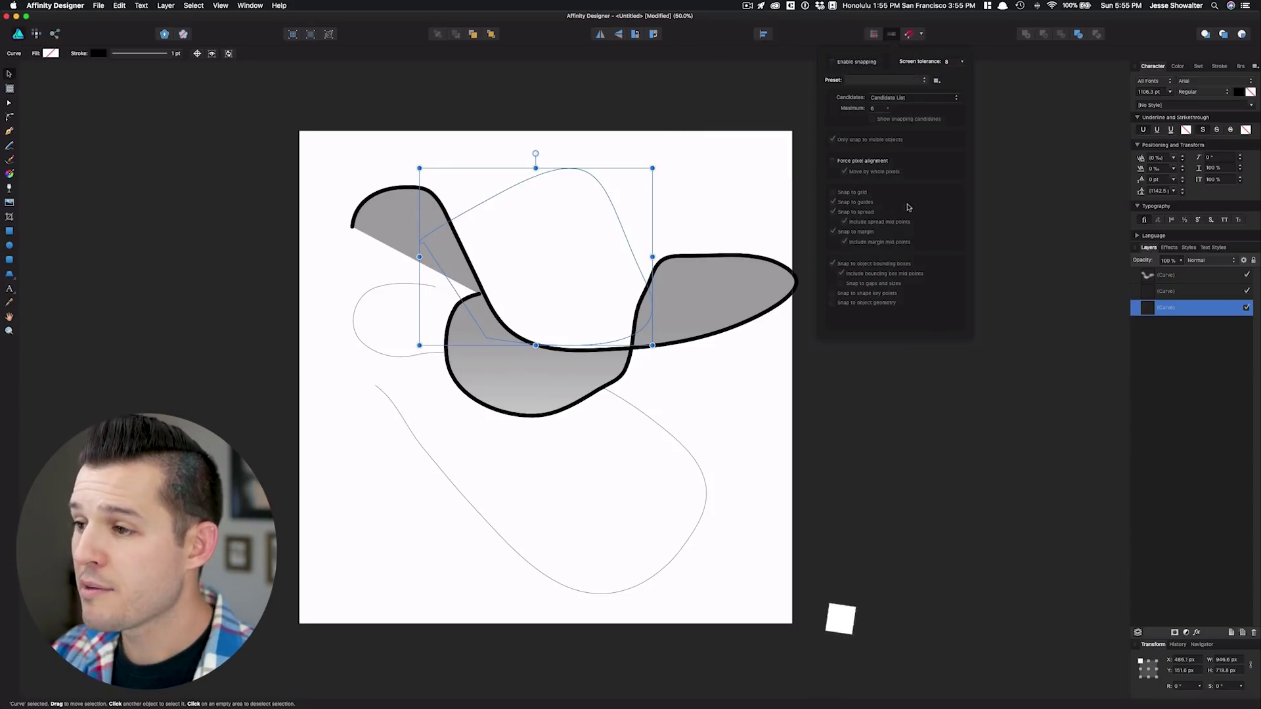
{"action": "left_click", "coordinate": [1011, 73]}
Select the upper curve and redock the Layers panel higher on its own.
{"action": "left_click_drag", "start_coordinate": [820, 154], "coordinate": [381, 515]}
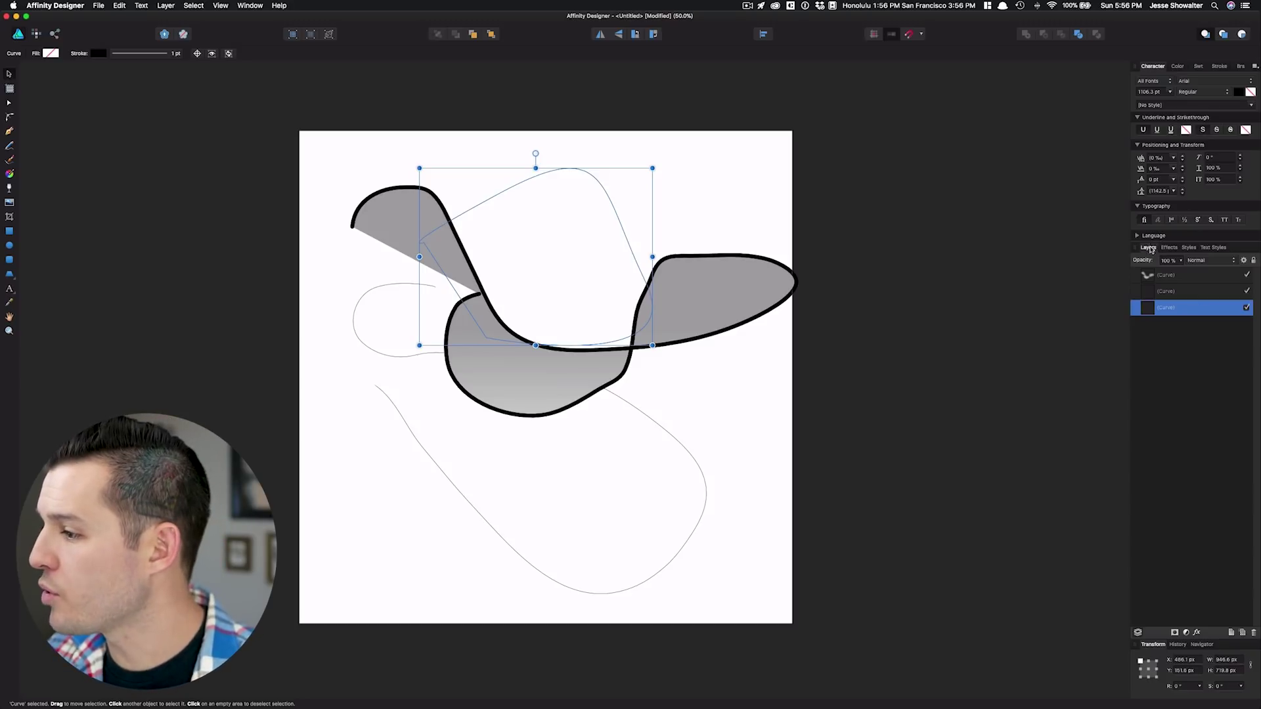
{"action": "left_click_drag", "start_coordinate": [1149, 248], "coordinate": [1150, 152]}
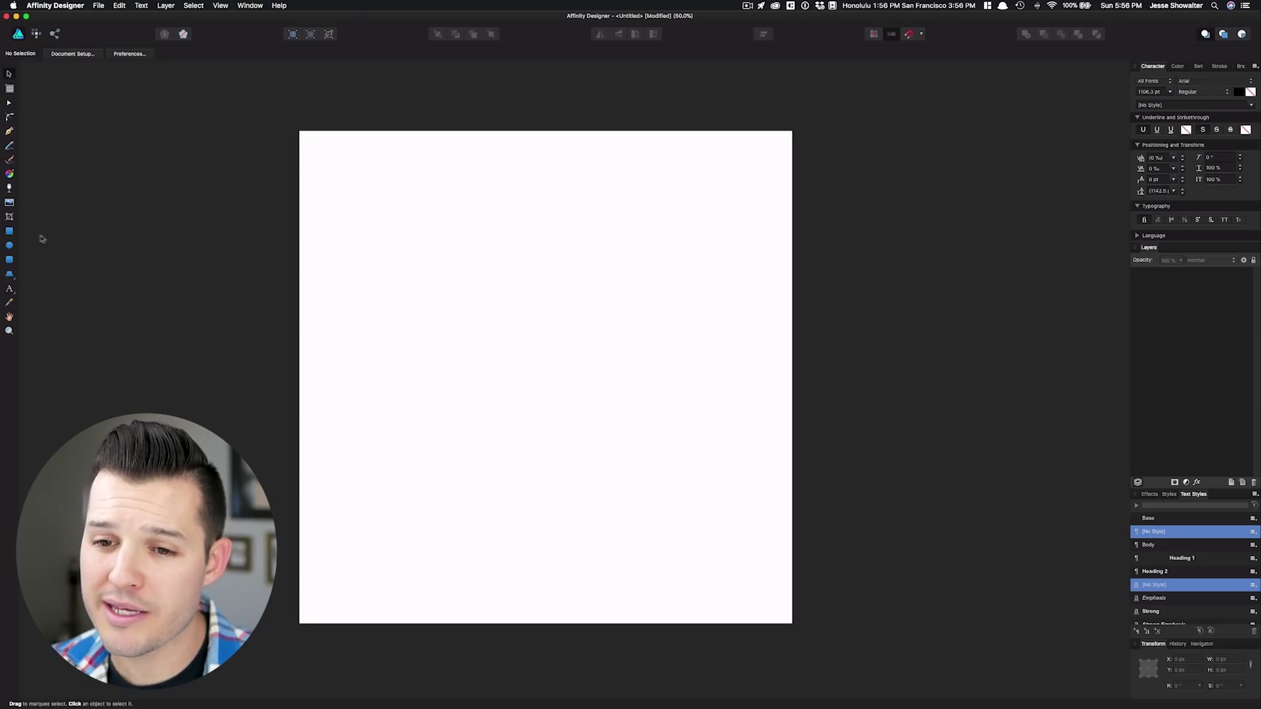
Draw a grey square and change its fill to a solid dark green.
{"action": "left_click", "coordinate": [10, 231]}
{"action": "mouse_move", "coordinate": [380, 239]}
{"action": "left_mouse_down"}
{"action": "mouse_move", "coordinate": [647, 377]}
{"action": "mouse_move", "coordinate": [436, 352]}
{"action": "mouse_move", "coordinate": [687, 464]}
{"action": "mouse_move", "coordinate": [534, 591]}
{"action": "mouse_move", "coordinate": [479, 438]}
{"action": "mouse_move", "coordinate": [717, 433]}
{"action": "mouse_move", "coordinate": [466, 345]}
{"action": "mouse_move", "coordinate": [709, 548]}
{"action": "mouse_move", "coordinate": [470, 341]}
{"action": "mouse_move", "coordinate": [613, 450]}
{"action": "mouse_move", "coordinate": [723, 499]}
{"action": "mouse_move", "coordinate": [584, 405]}
{"action": "mouse_move", "coordinate": [668, 459]}
{"action": "left_mouse_up"}
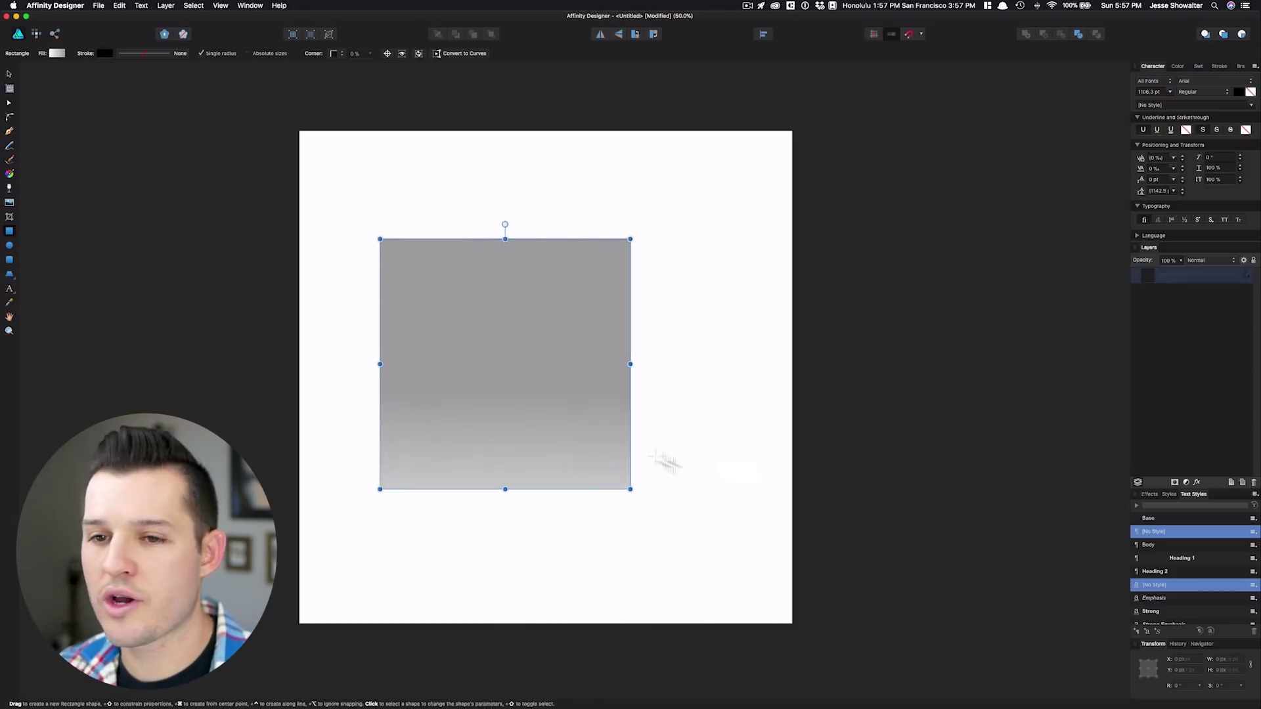
{"action": "left_click", "coordinate": [56, 53]}
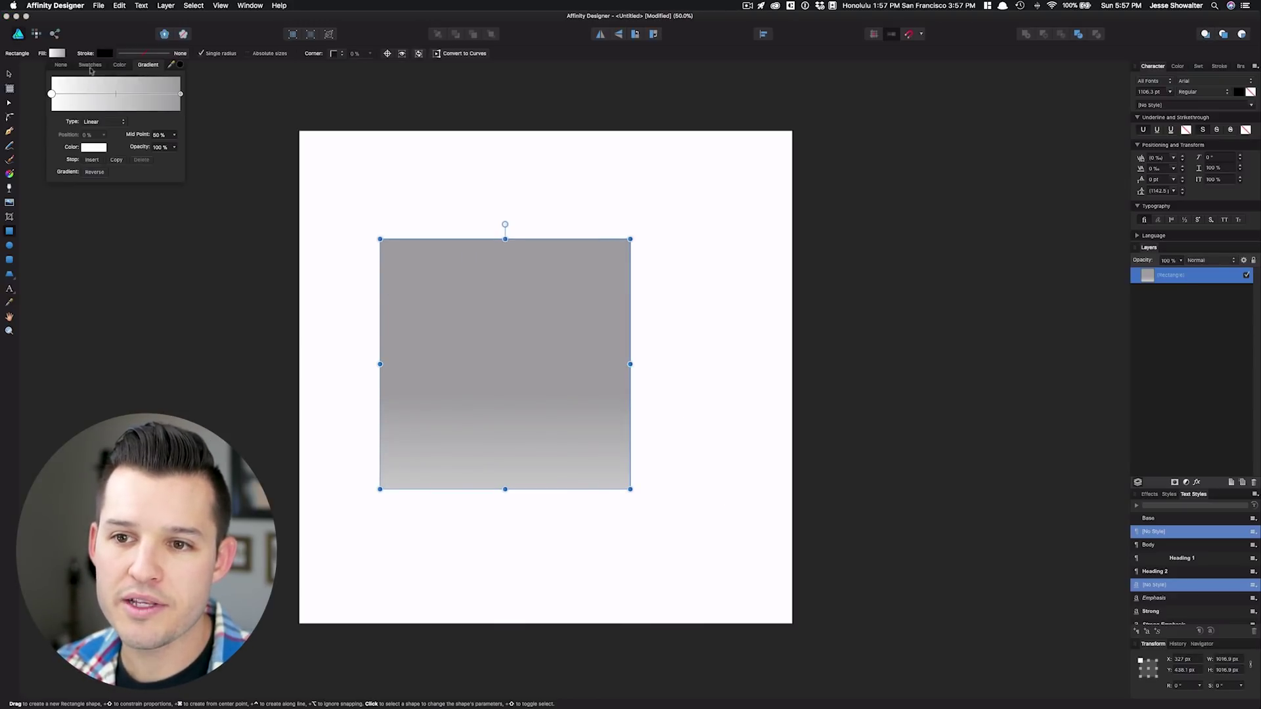
{"action": "left_click", "coordinate": [119, 65]}
{"action": "left_click", "coordinate": [87, 163]}
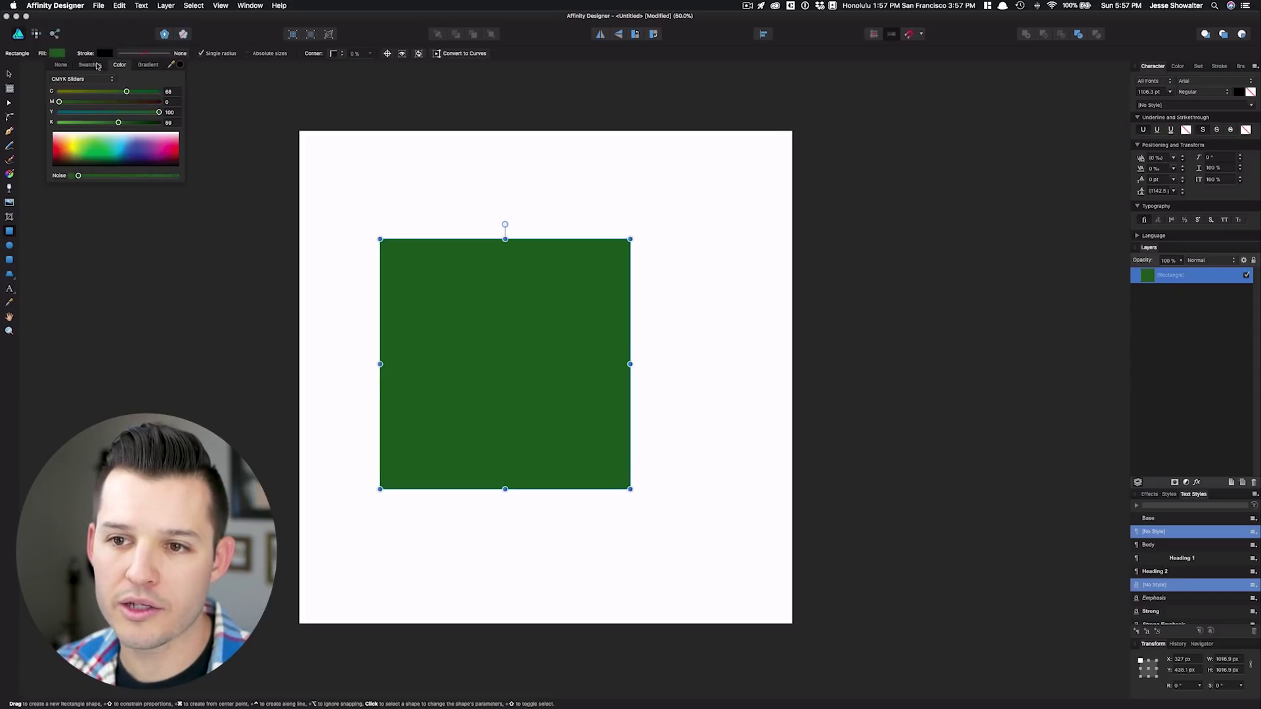
Try swatch fills on the square: mid grey, then green and blue from the Colours palette.
{"action": "left_click", "coordinate": [95, 65]}
{"action": "left_click", "coordinate": [110, 103]}
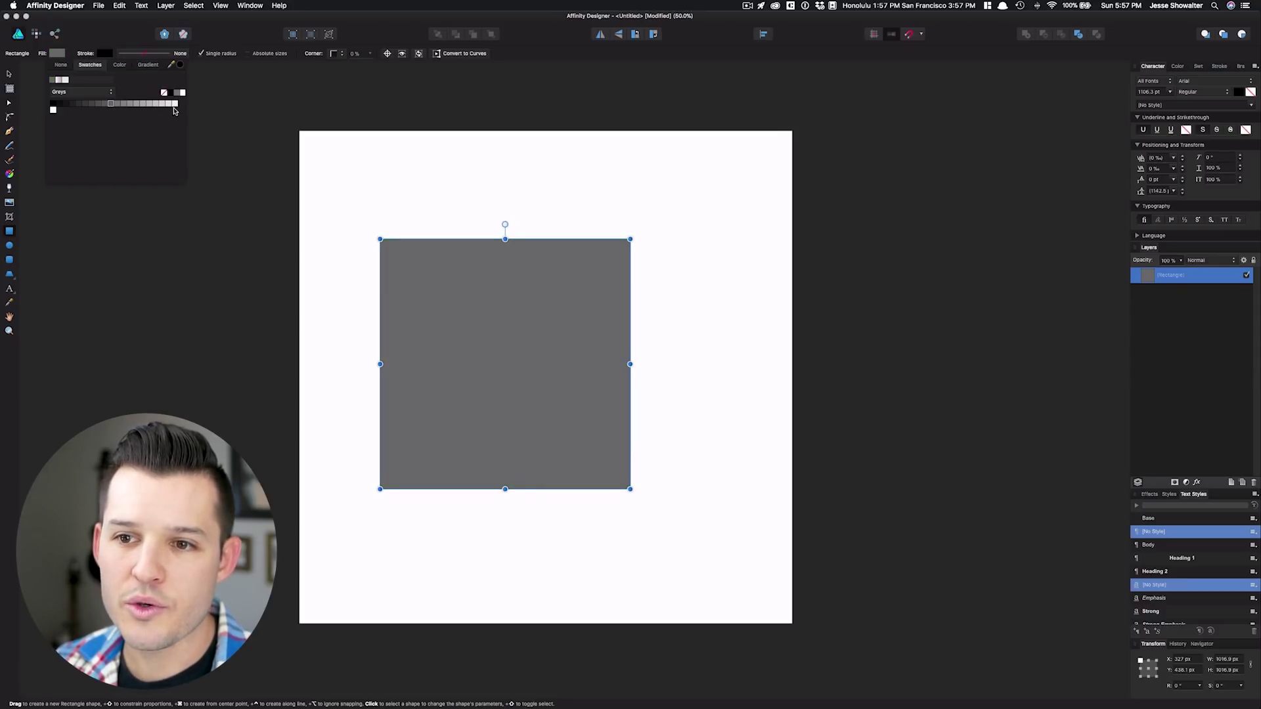
{"action": "left_click", "coordinate": [79, 92]}
{"action": "left_click", "coordinate": [125, 137]}
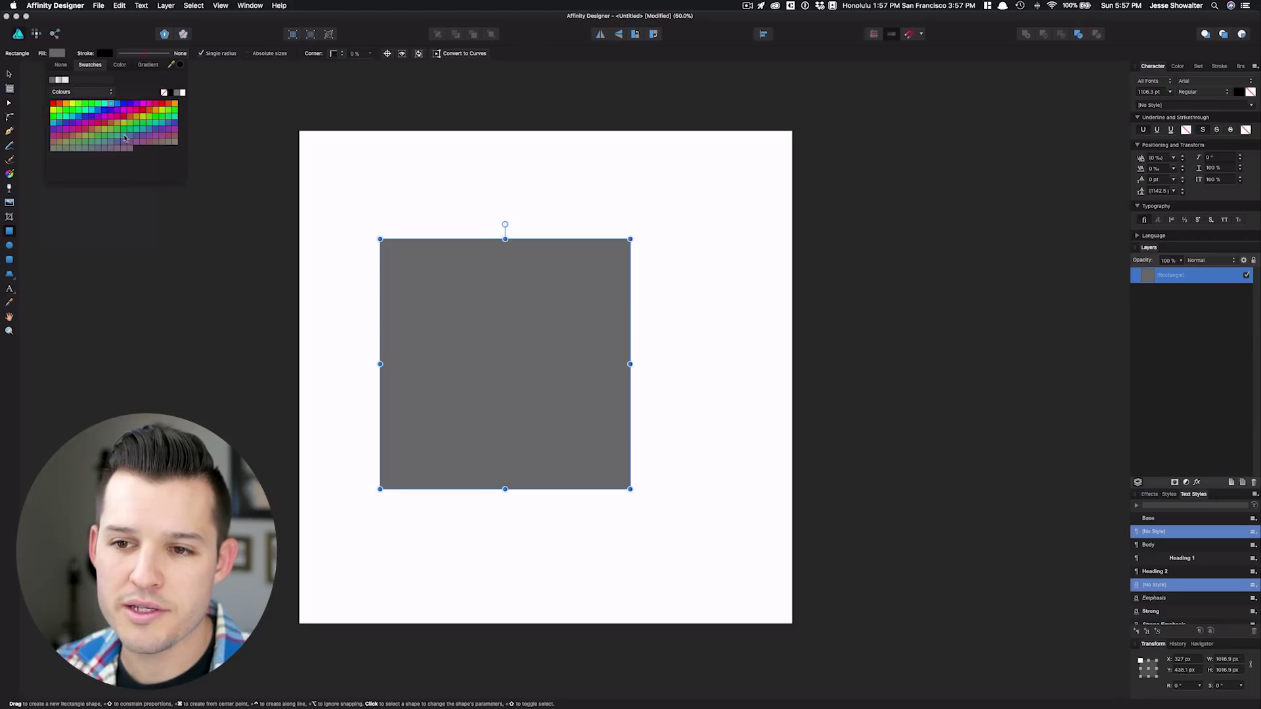
{"action": "left_click", "coordinate": [113, 125]}
{"action": "left_click", "coordinate": [117, 103]}
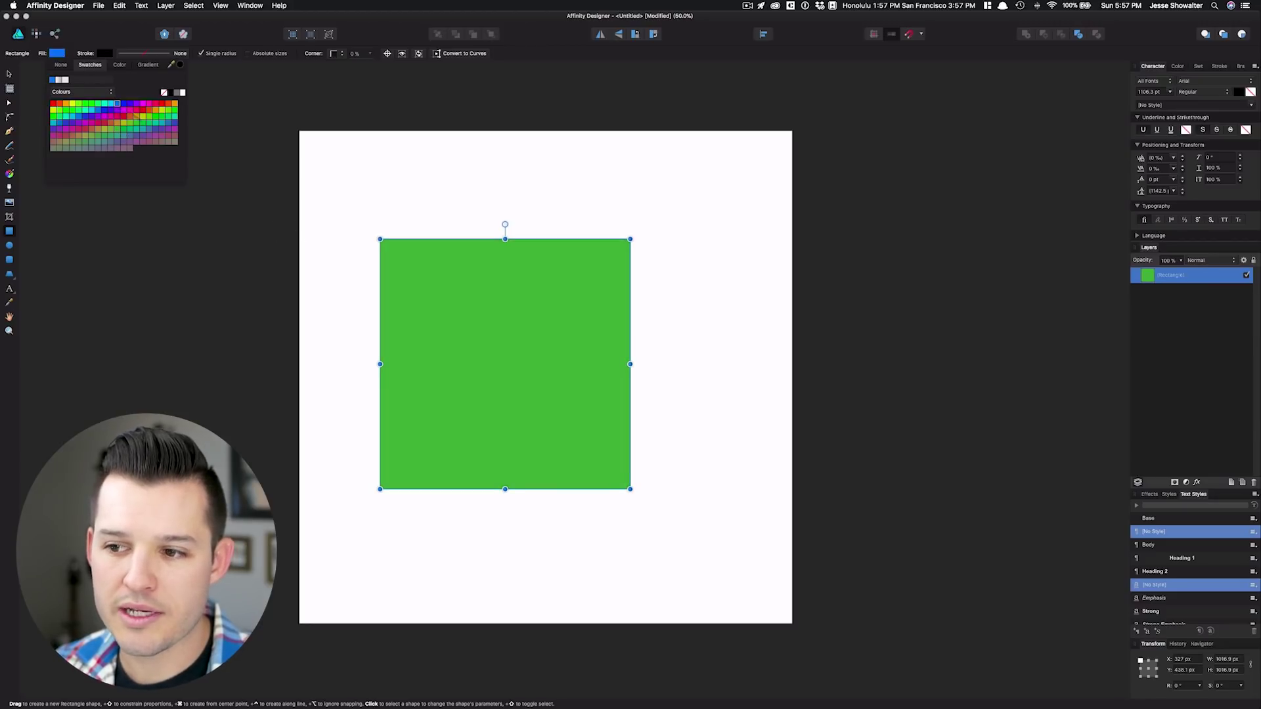
{"action": "left_click", "coordinate": [411, 205]}
Check the square's corner type choices and draw a circle beside it.
{"action": "left_click", "coordinate": [9, 74]}
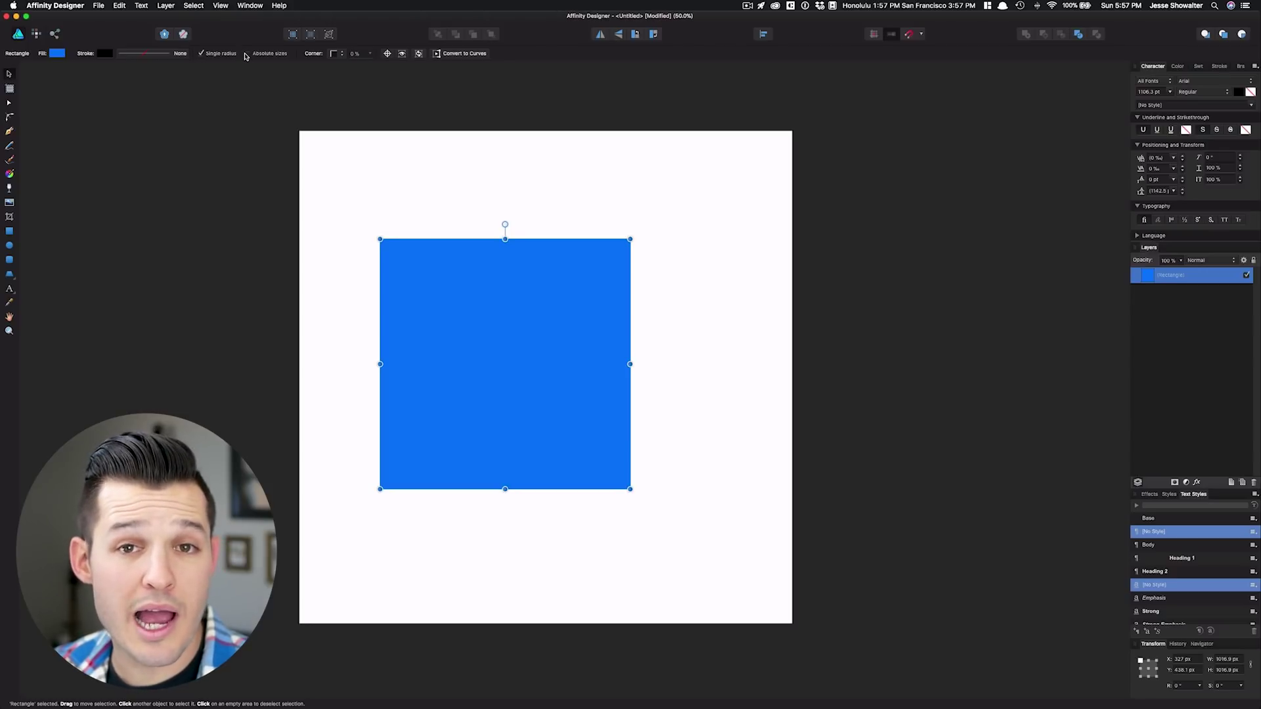
{"action": "left_click", "coordinate": [334, 53]}
{"action": "left_click", "coordinate": [338, 54]}
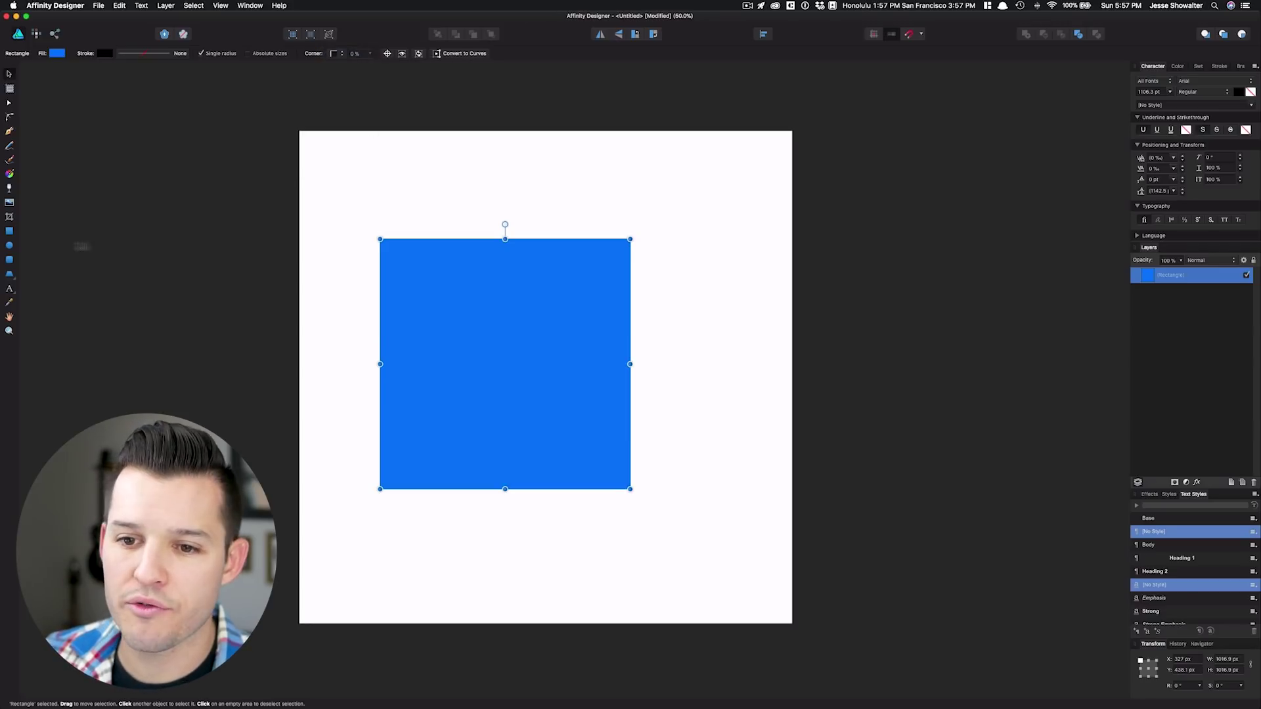
{"action": "left_click", "coordinate": [9, 245]}
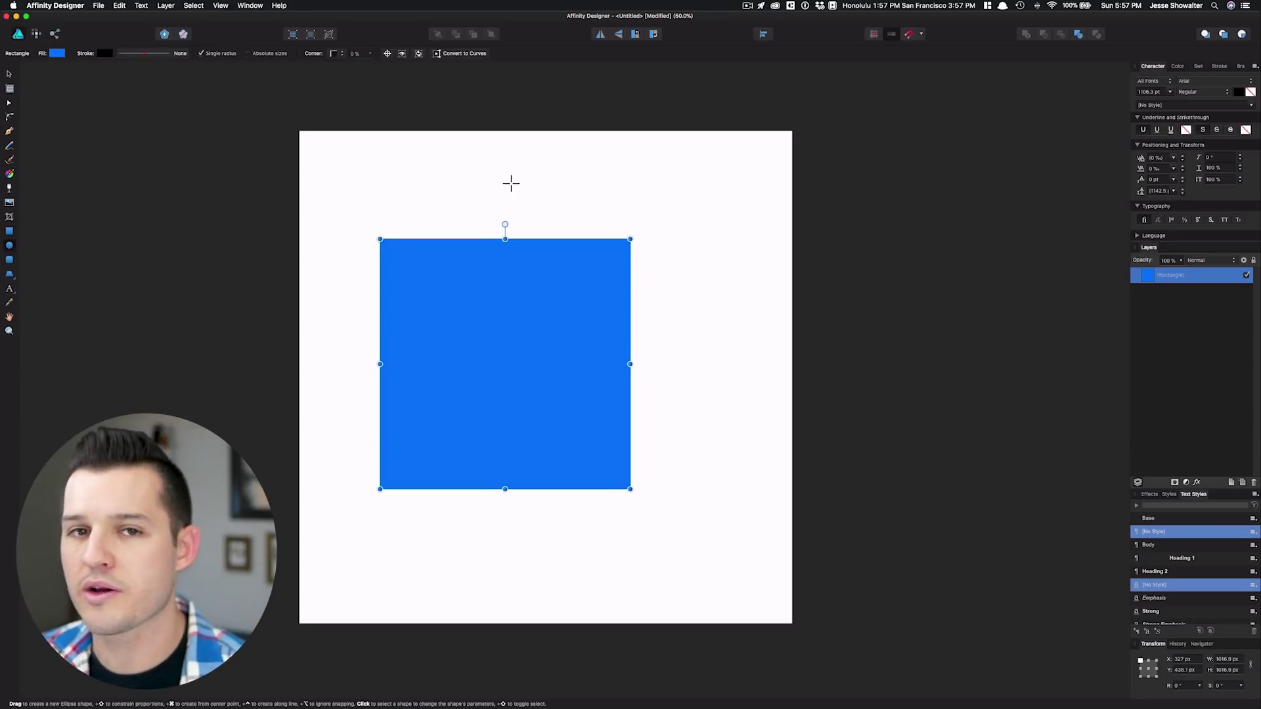
{"action": "left_click_drag", "start_coordinate": [515, 163], "coordinate": [723, 297]}
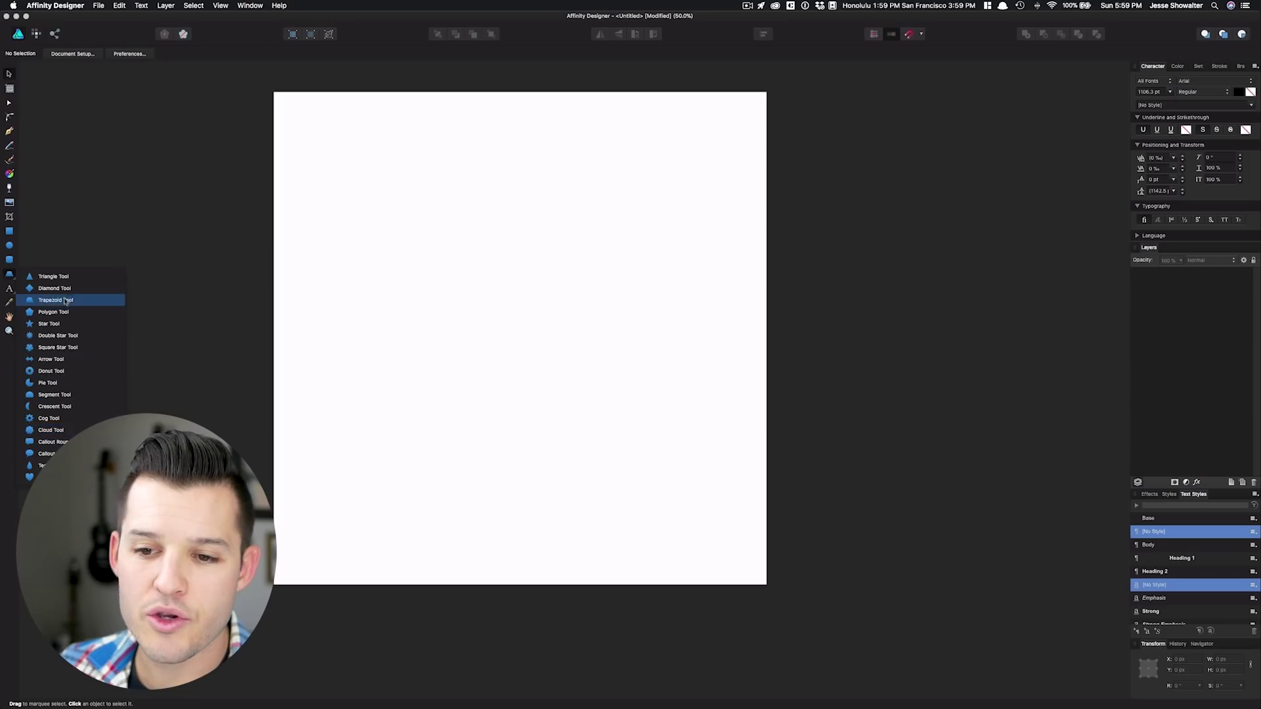
Draw a blue five-pointed star and adjust its point depth and rounded points.
{"action": "left_click", "coordinate": [49, 324]}
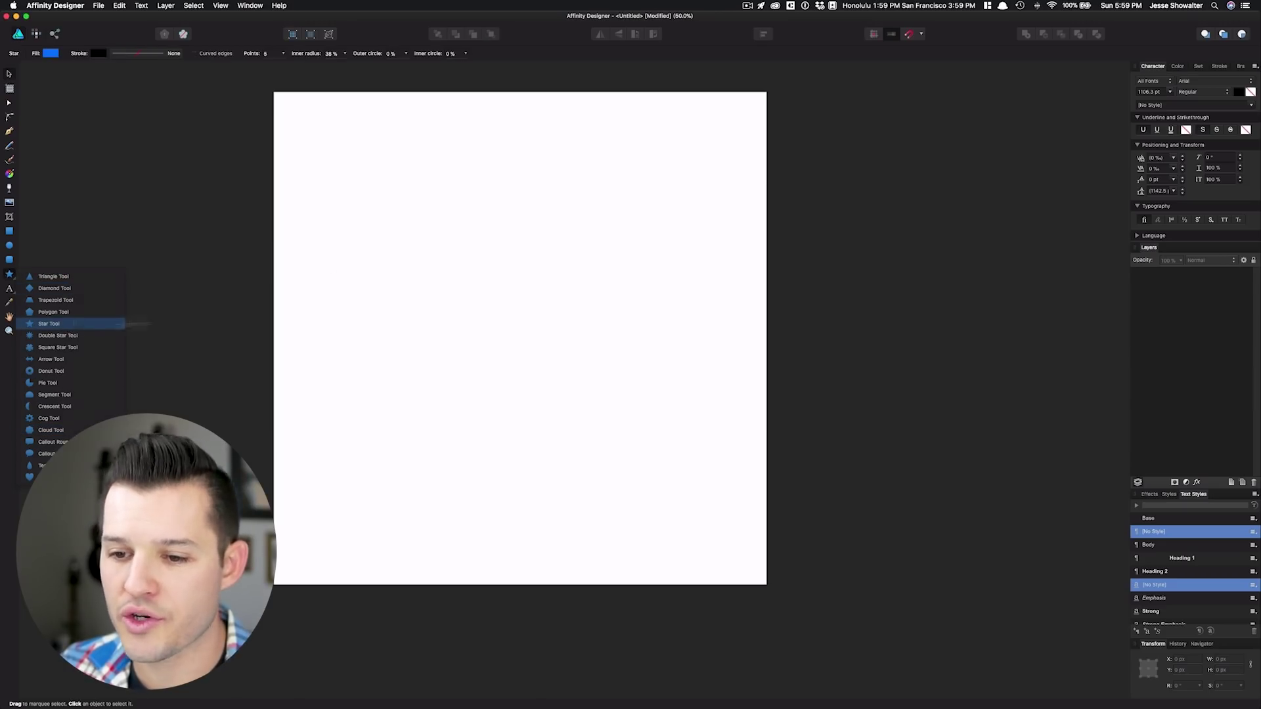
{"action": "left_click_drag", "start_coordinate": [374, 188], "coordinate": [678, 393]}
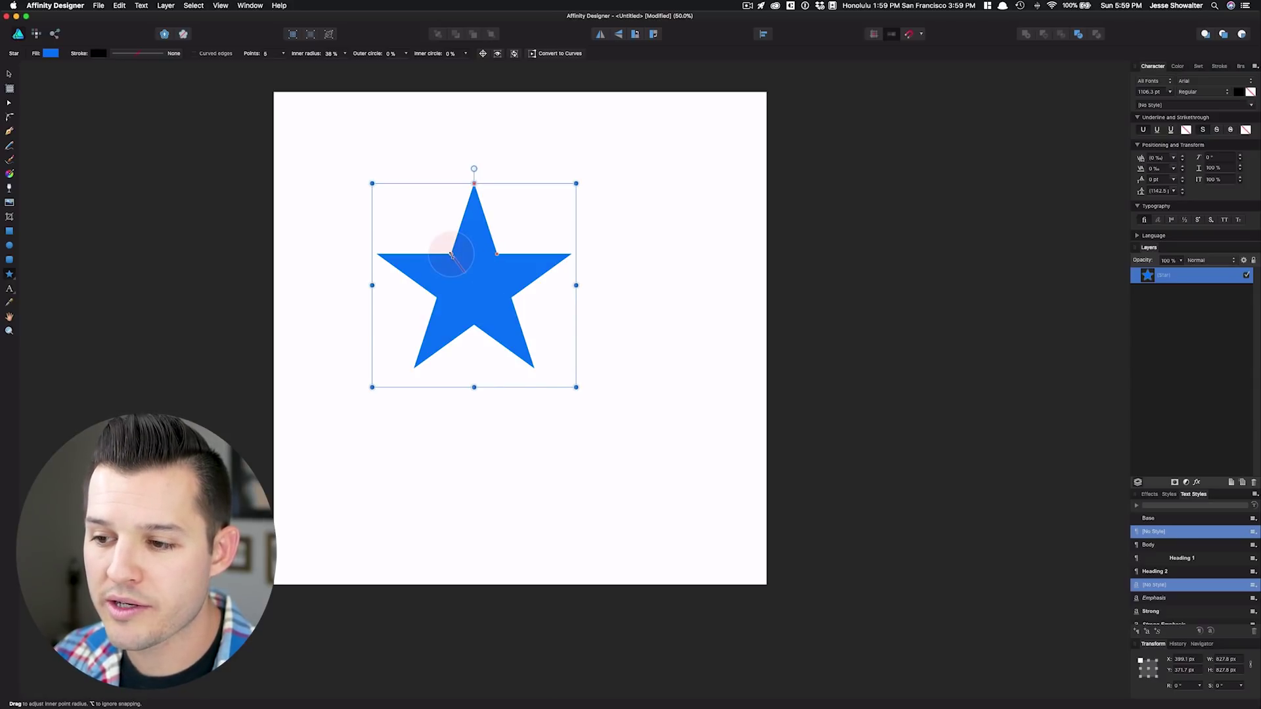
{"action": "mouse_move", "coordinate": [448, 258]}
{"action": "left_mouse_down"}
{"action": "mouse_move", "coordinate": [468, 277]}
{"action": "mouse_move", "coordinate": [441, 239]}
{"action": "mouse_move", "coordinate": [490, 263]}
{"action": "mouse_move", "coordinate": [442, 244]}
{"action": "mouse_move", "coordinate": [455, 259]}
{"action": "left_mouse_up"}
{"action": "mouse_move", "coordinate": [473, 184]}
{"action": "left_mouse_down"}
{"action": "mouse_move", "coordinate": [473, 222]}
{"action": "mouse_move", "coordinate": [473, 205]}
{"action": "left_mouse_up"}
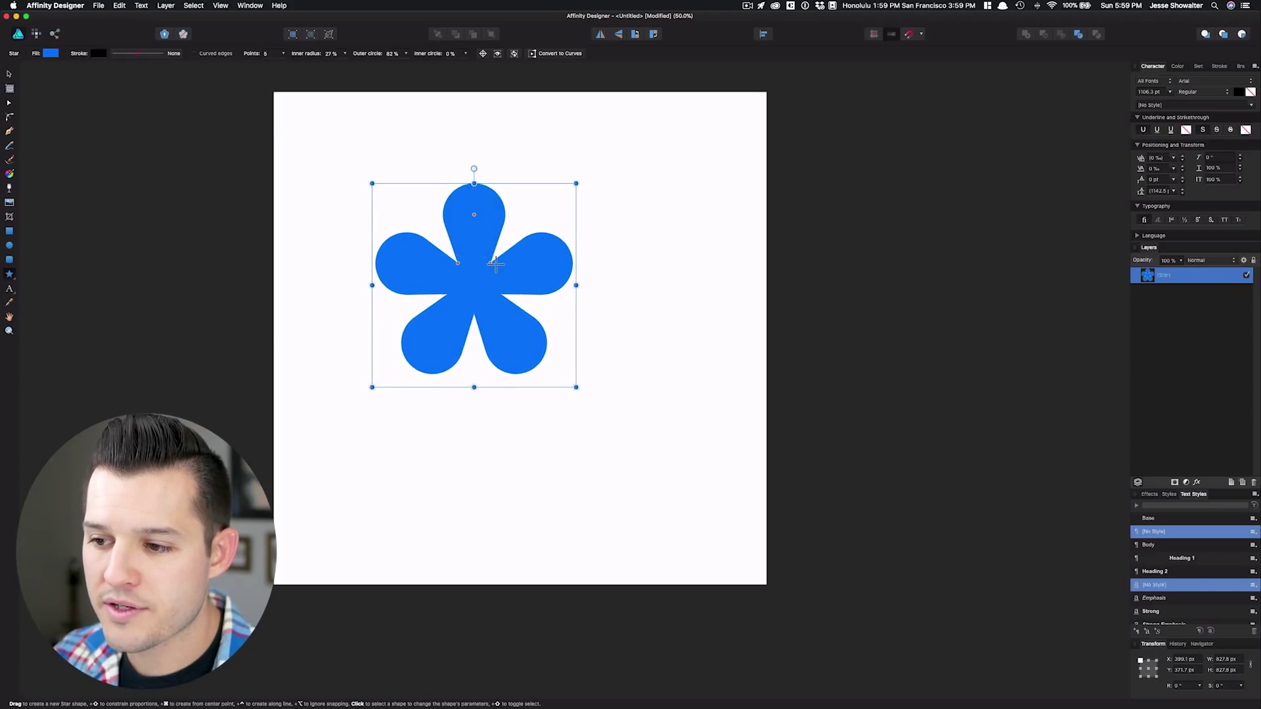
{"action": "mouse_move", "coordinate": [490, 262]}
{"action": "left_mouse_down"}
{"action": "mouse_move", "coordinate": [526, 218]}
{"action": "mouse_move", "coordinate": [491, 261]}
{"action": "left_mouse_up"}
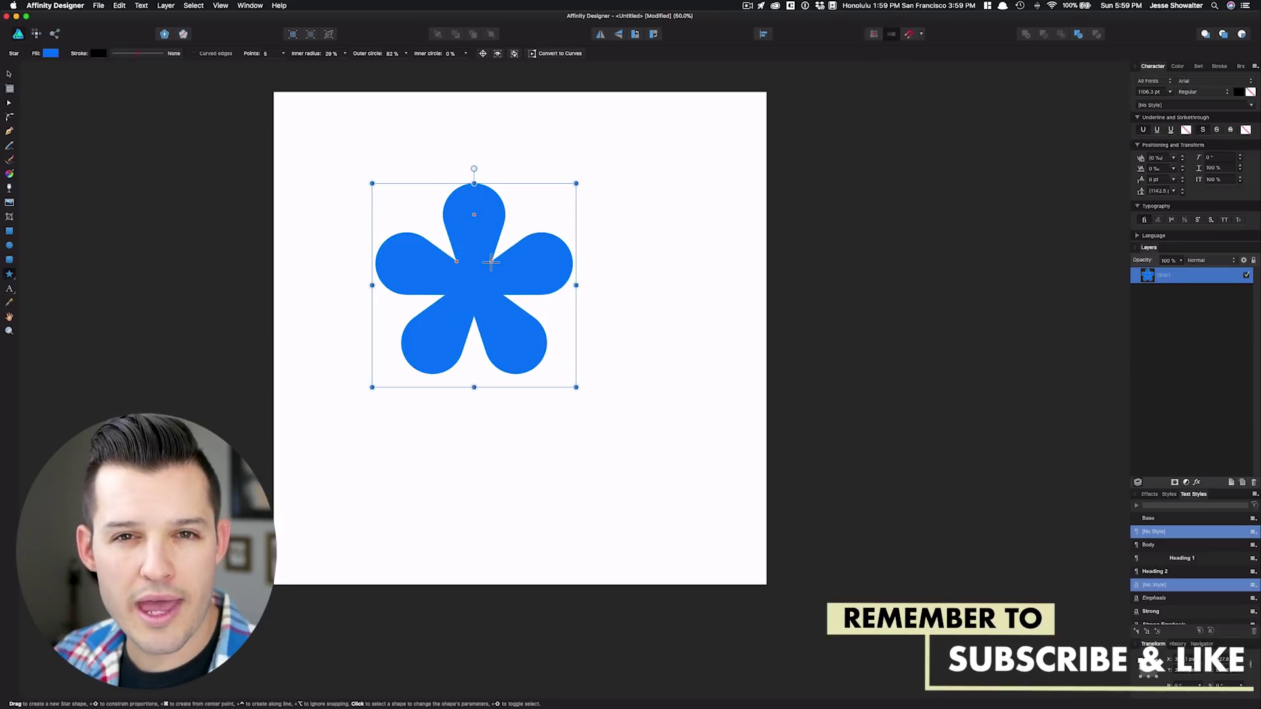
Draw a pie shape with the Pie Tool and resize its hole.
{"action": "left_click", "coordinate": [12, 275]}
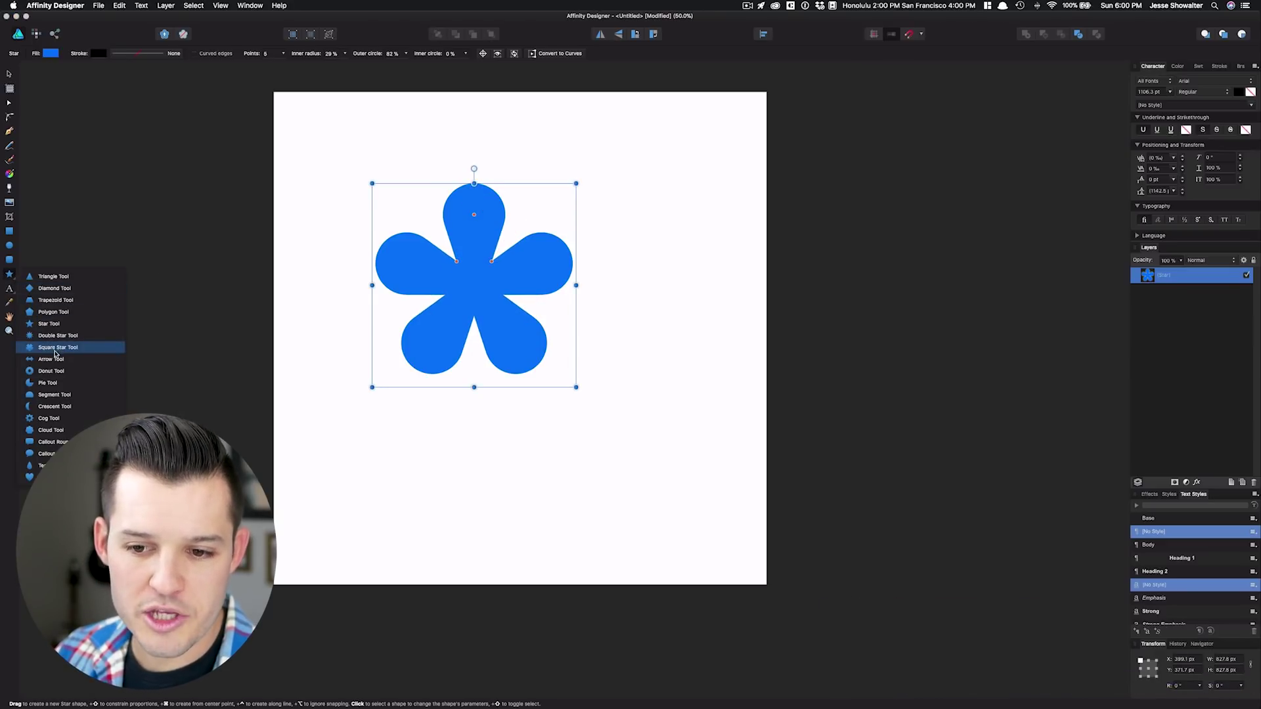
{"action": "left_click", "coordinate": [47, 383]}
{"action": "mouse_move", "coordinate": [434, 533]}
{"action": "left_mouse_down"}
{"action": "mouse_move", "coordinate": [572, 411]}
{"action": "mouse_move", "coordinate": [525, 410]}
{"action": "mouse_move", "coordinate": [540, 454]}
{"action": "mouse_move", "coordinate": [526, 425]}
{"action": "mouse_move", "coordinate": [478, 408]}
{"action": "mouse_move", "coordinate": [438, 420]}
{"action": "left_mouse_up"}
{"action": "mouse_move", "coordinate": [476, 502]}
{"action": "left_mouse_down"}
{"action": "mouse_move", "coordinate": [478, 471]}
{"action": "mouse_move", "coordinate": [487, 506]}
{"action": "mouse_move", "coordinate": [477, 470]}
{"action": "mouse_move", "coordinate": [488, 503]}
{"action": "left_mouse_up"}
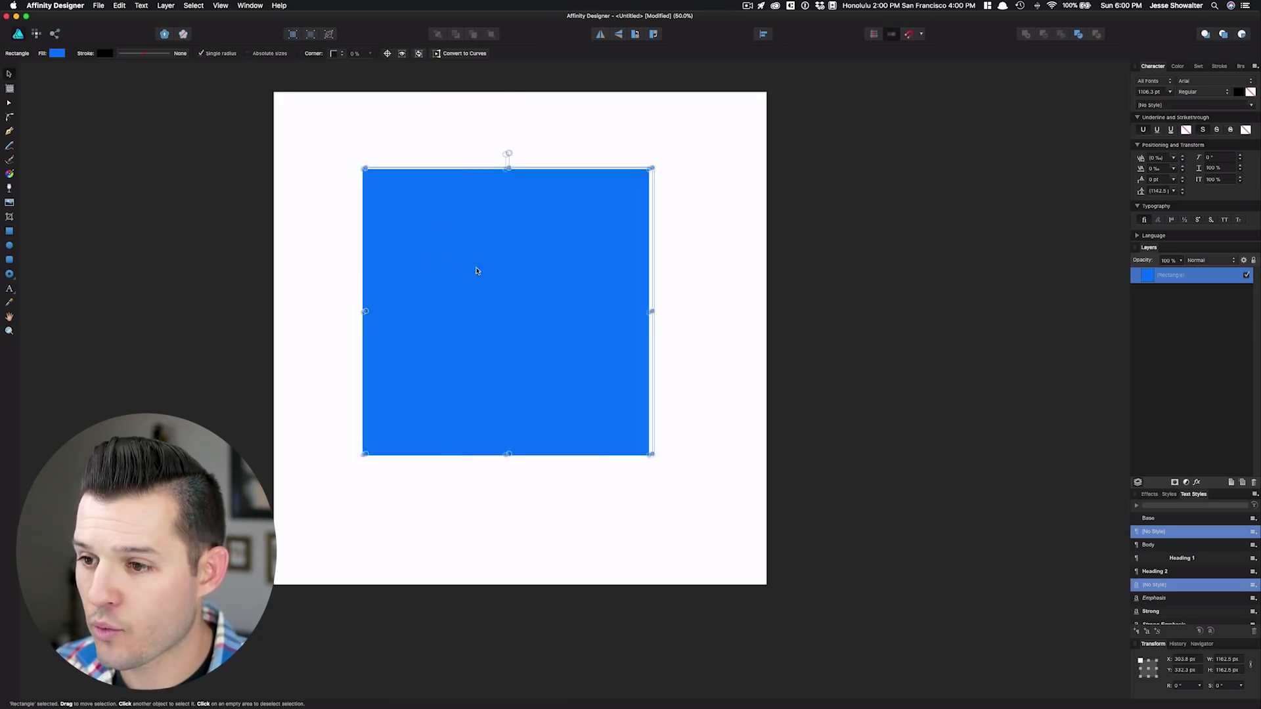
Move the square, then try a None fill and a yellow-green swatch.
{"action": "left_click_drag", "start_coordinate": [476, 272], "coordinate": [478, 293]}
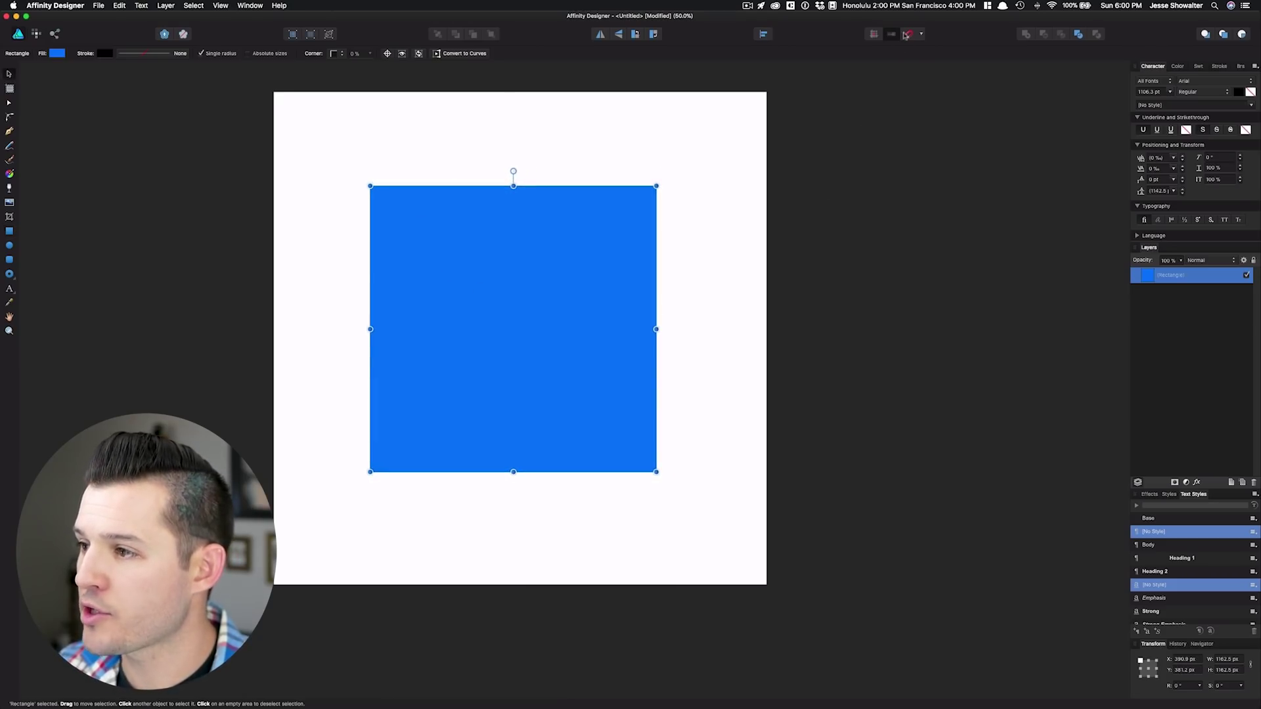
{"action": "mouse_move", "coordinate": [447, 352]}
{"action": "left_mouse_down"}
{"action": "mouse_move", "coordinate": [470, 360]}
{"action": "mouse_move", "coordinate": [442, 381]}
{"action": "mouse_move", "coordinate": [453, 352]}
{"action": "mouse_move", "coordinate": [464, 371]}
{"action": "left_mouse_up"}
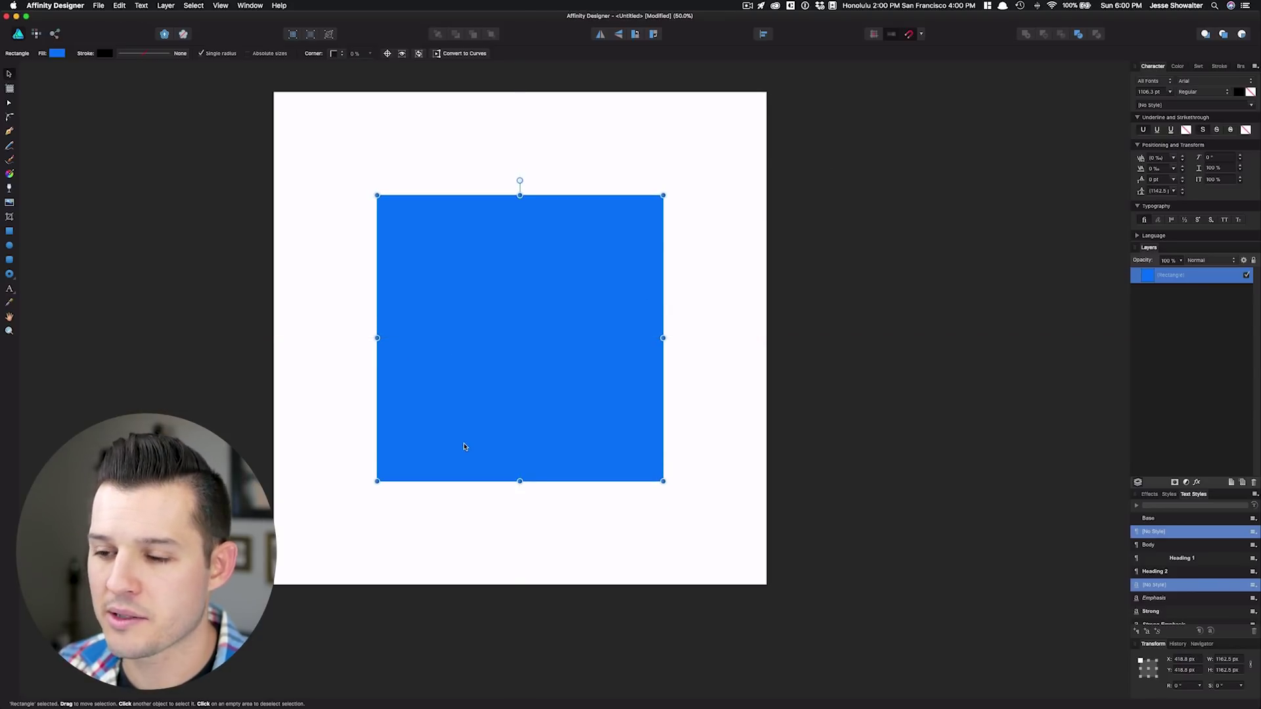
{"action": "left_click", "coordinate": [59, 55]}
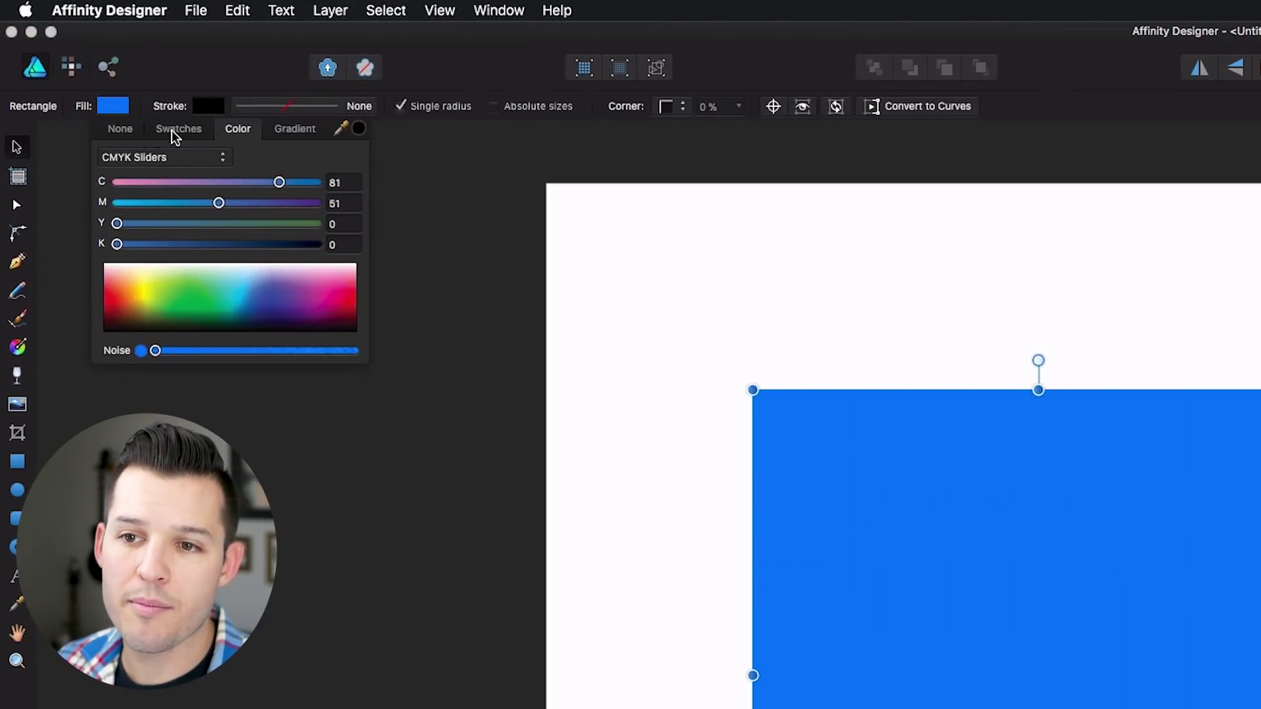
{"action": "left_click", "coordinate": [174, 130]}
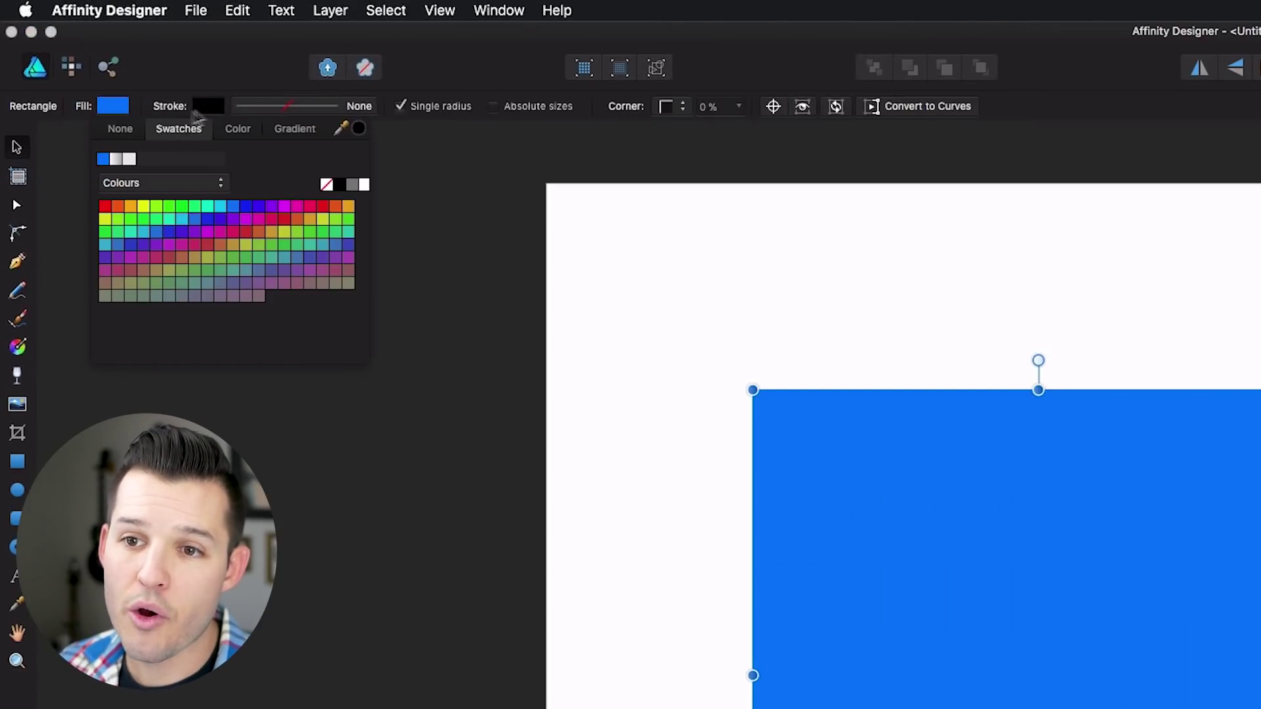
{"action": "left_click", "coordinate": [125, 131]}
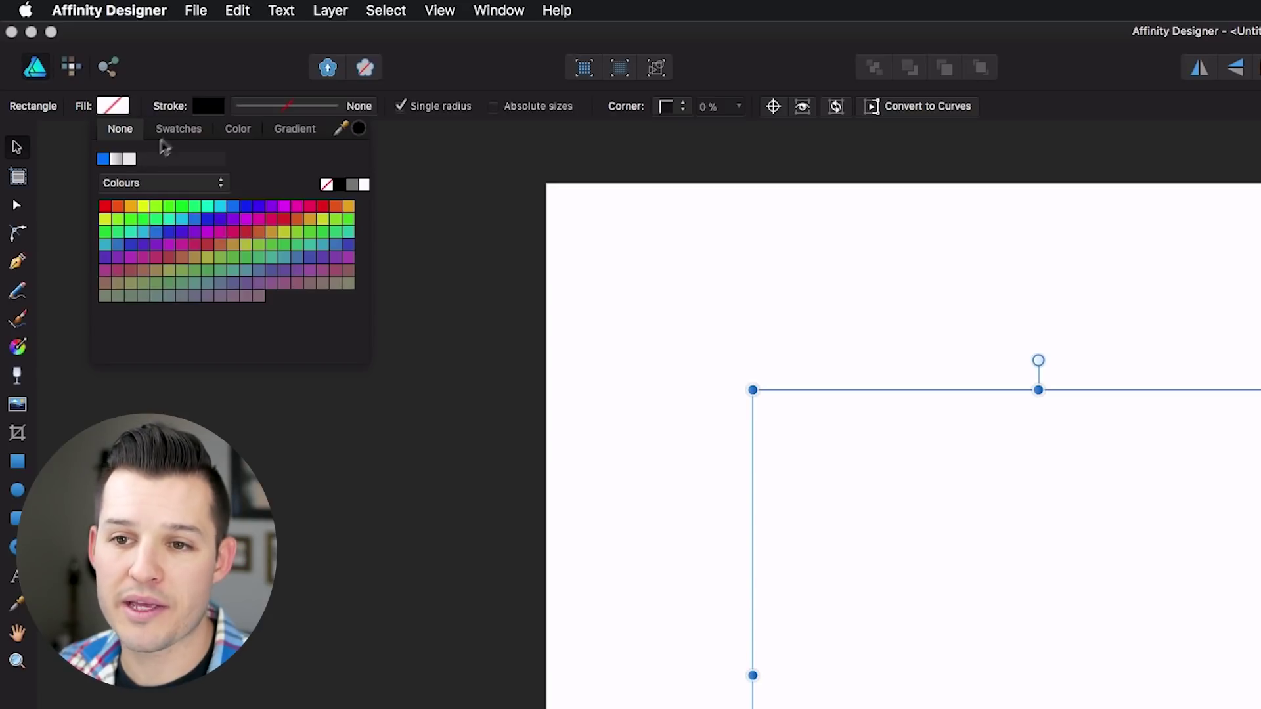
{"action": "left_click", "coordinate": [174, 132]}
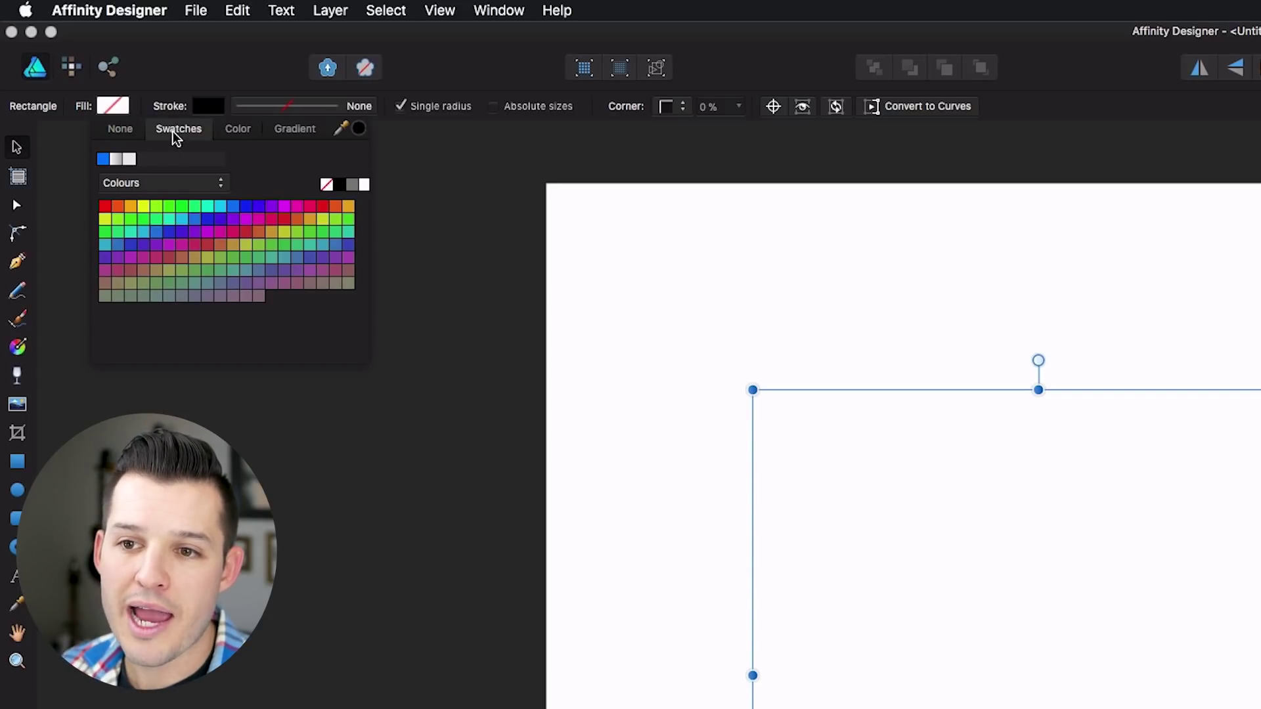
{"action": "left_click", "coordinate": [141, 208]}
Set the fill with RGB Hex sliders to the deep blue 006AC5.
{"action": "left_click", "coordinate": [230, 130]}
{"action": "left_click", "coordinate": [216, 315]}
{"action": "left_click", "coordinate": [225, 266]}
{"action": "left_click", "coordinate": [185, 159]}
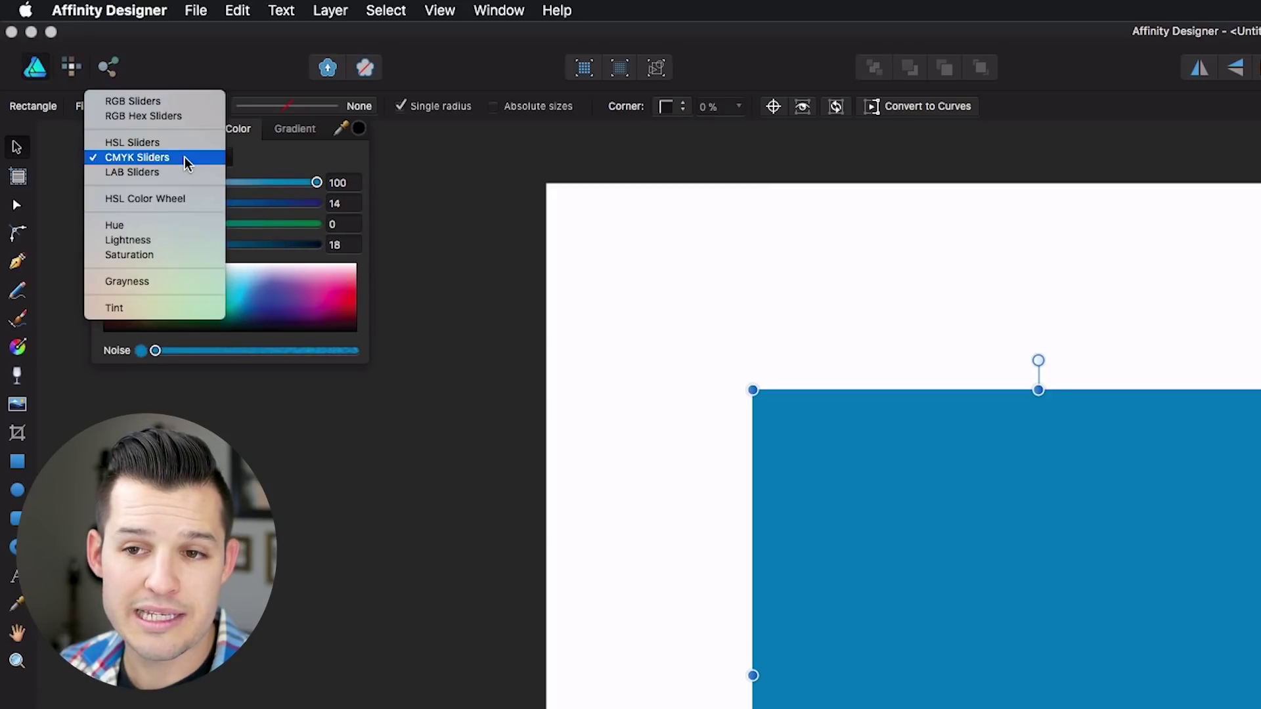
{"action": "left_click", "coordinate": [174, 116]}
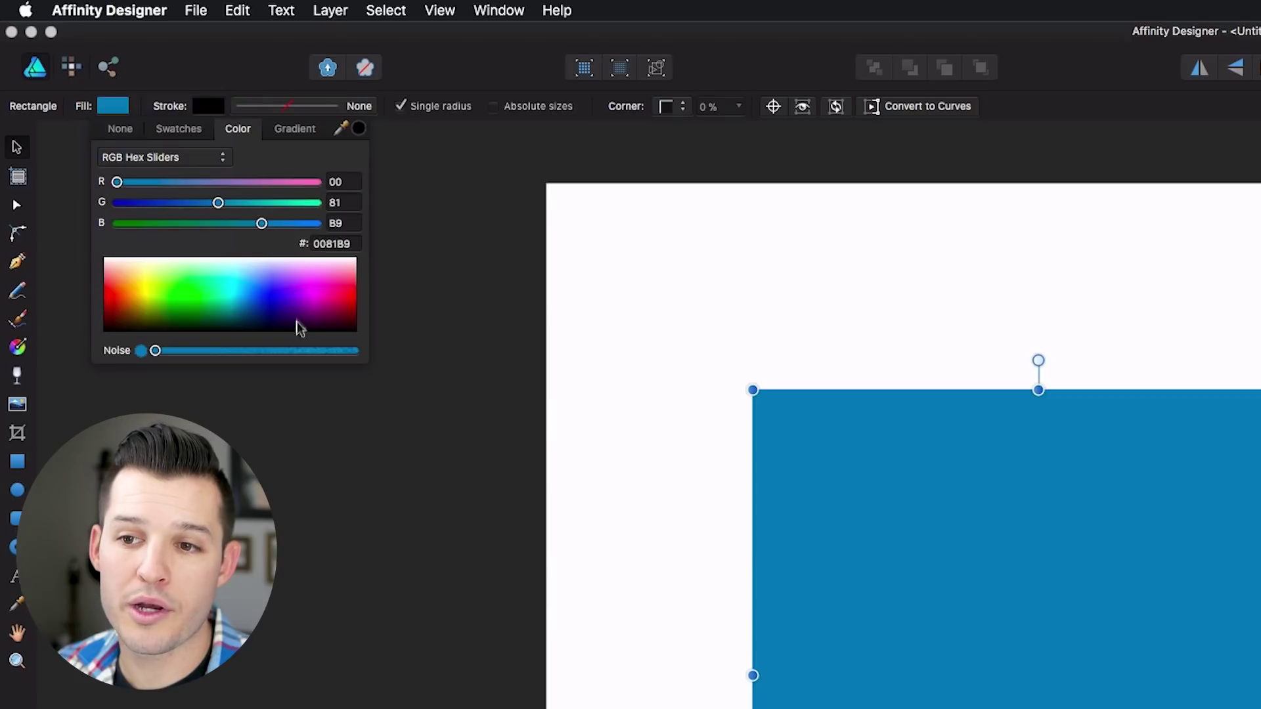
{"action": "mouse_move", "coordinate": [329, 289]}
{"action": "left_mouse_down"}
{"action": "mouse_move", "coordinate": [317, 312]}
{"action": "mouse_move", "coordinate": [309, 281]}
{"action": "left_mouse_up"}
{"action": "left_click", "coordinate": [334, 245]}
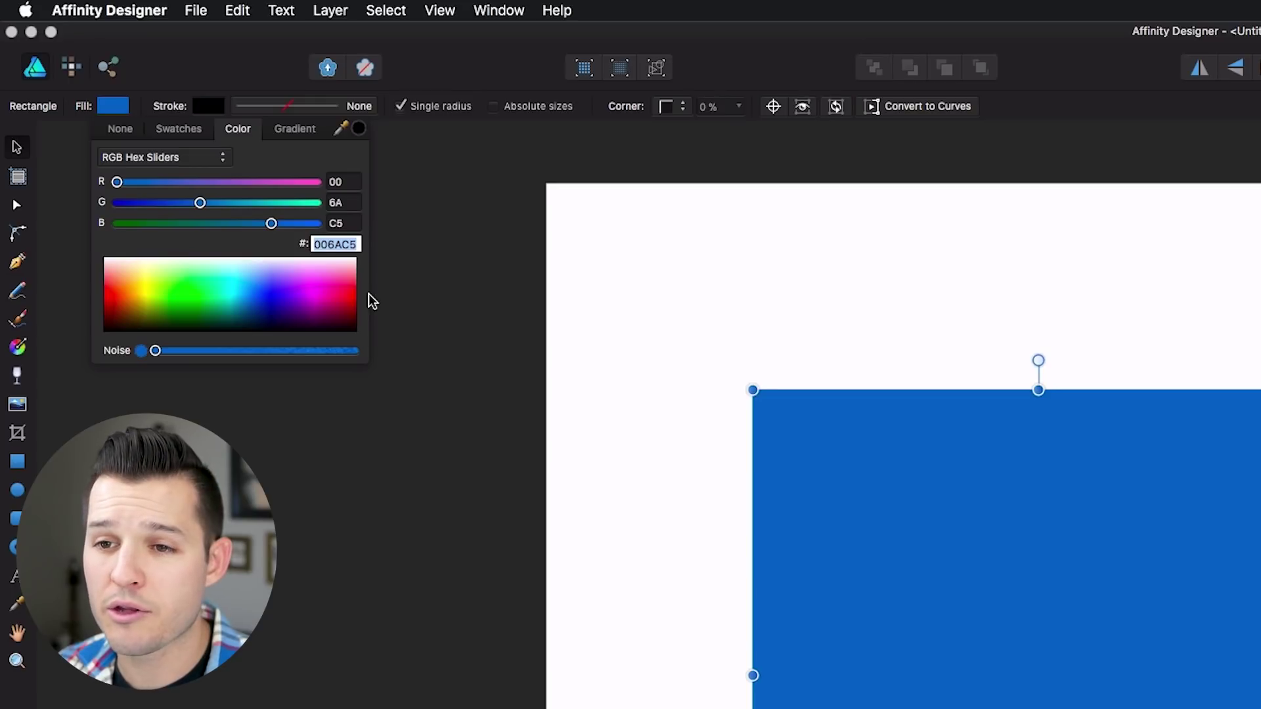
Switch the fill to a gradient, add two stops and make it Elliptical.
{"action": "left_click", "coordinate": [295, 130]}
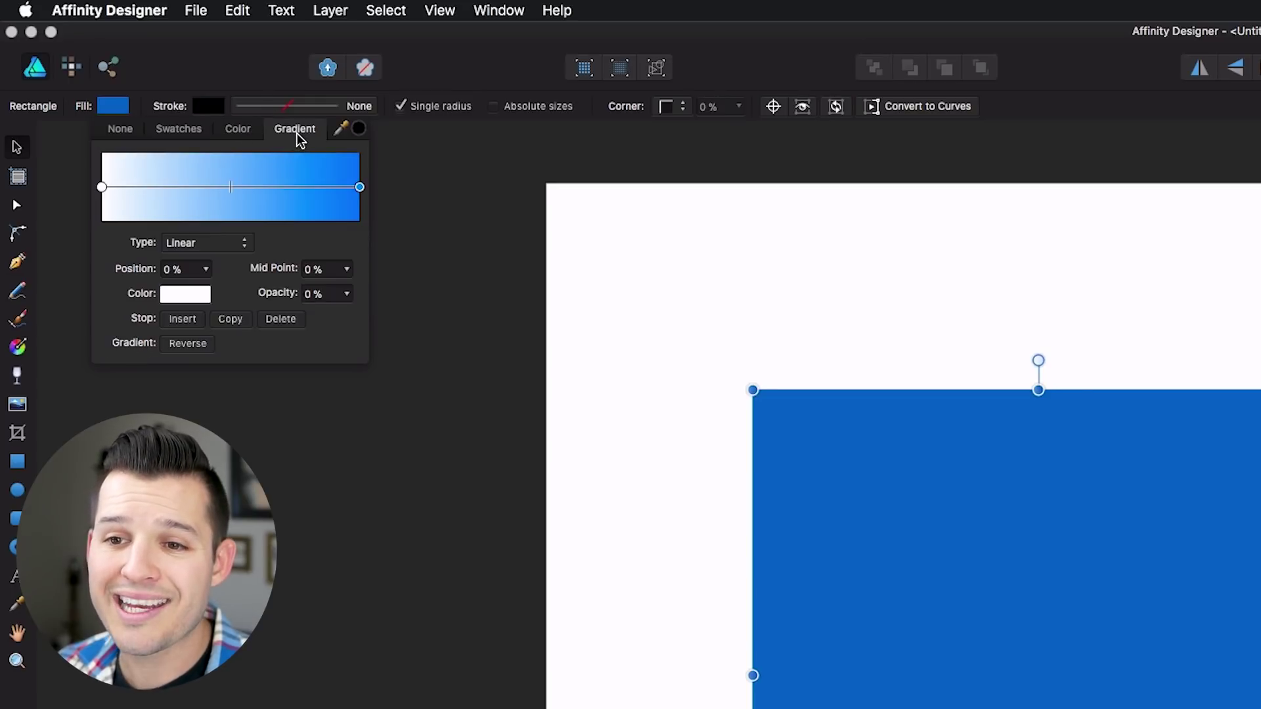
{"action": "left_click", "coordinate": [272, 188]}
{"action": "left_click", "coordinate": [197, 188]}
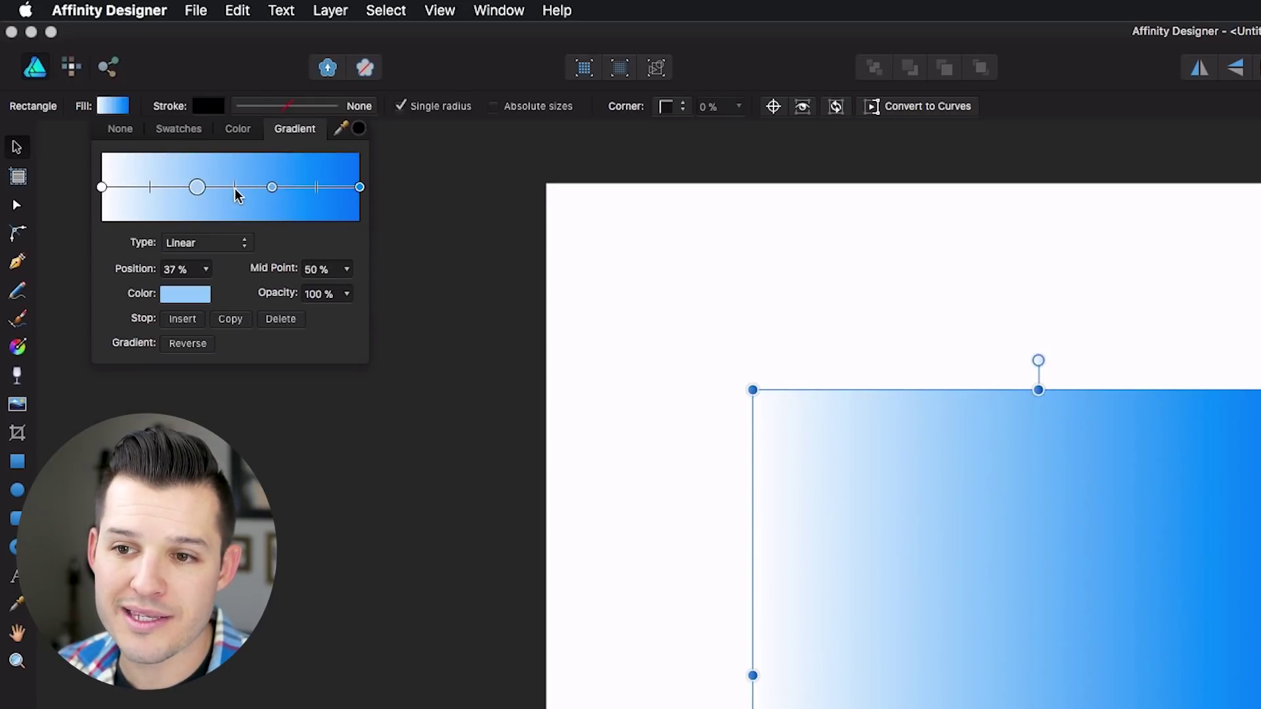
{"action": "left_click_drag", "start_coordinate": [235, 188], "coordinate": [206, 188]}
{"action": "left_click", "coordinate": [219, 243]}
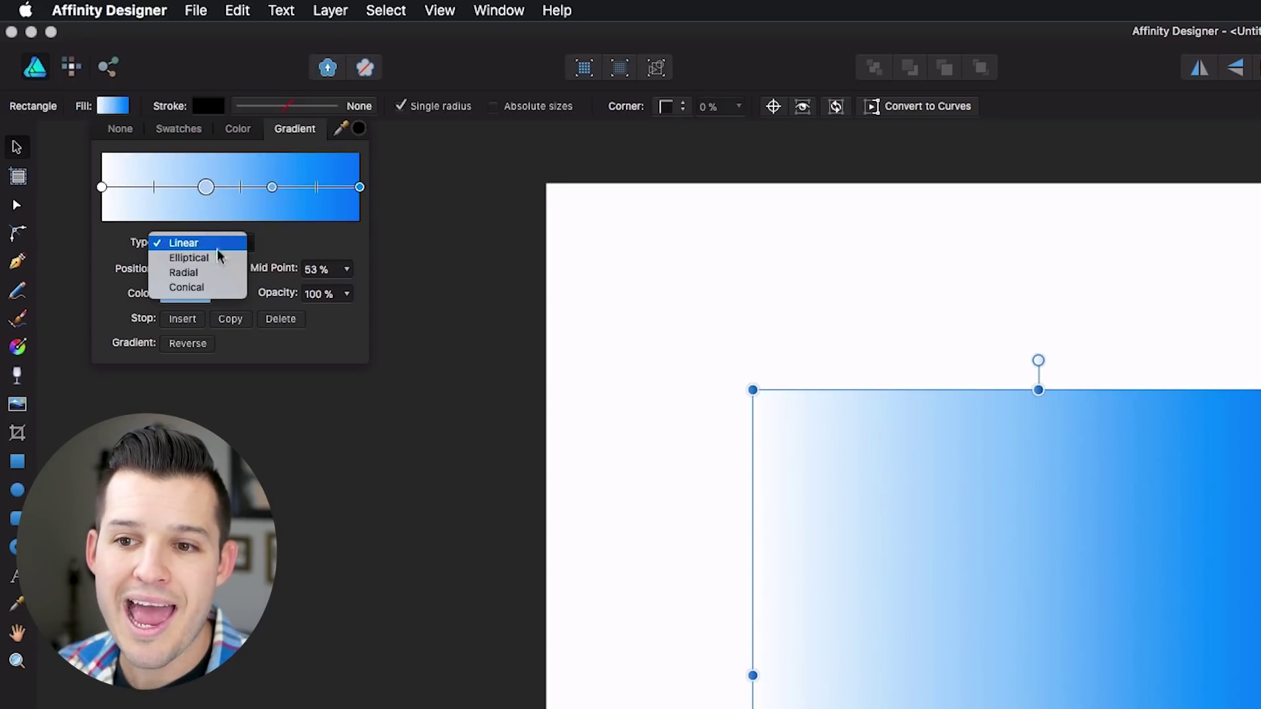
{"action": "left_click", "coordinate": [219, 257]}
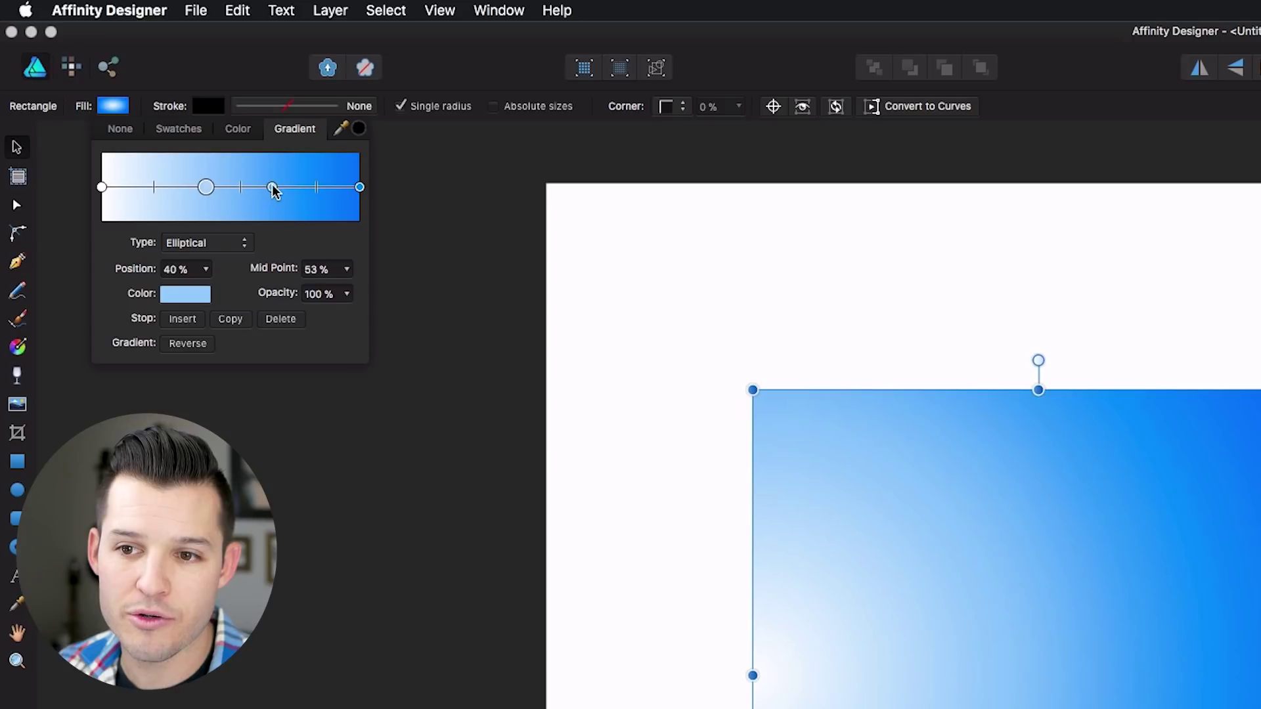
{"action": "left_click", "coordinate": [272, 188]}
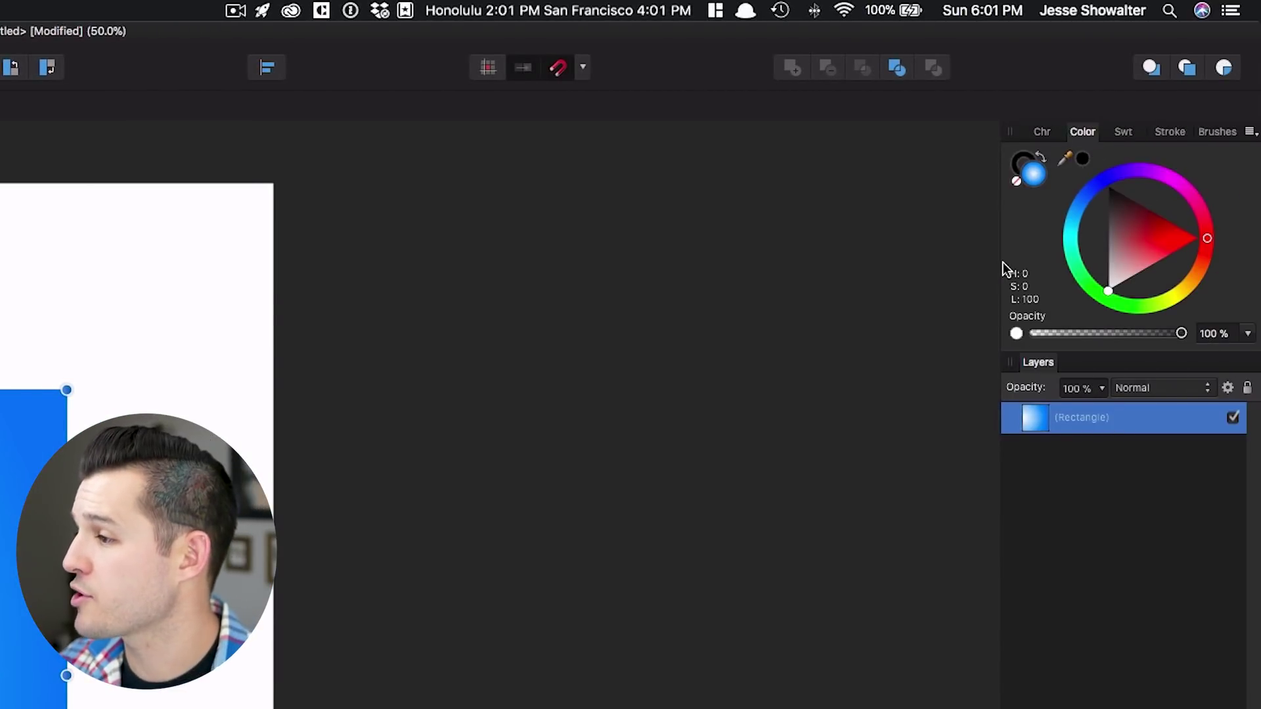
Widen the colour panel, dock Effects and Styles below Layers, and turn the fill red.
{"action": "left_click_drag", "start_coordinate": [999, 262], "coordinate": [620, 295]}
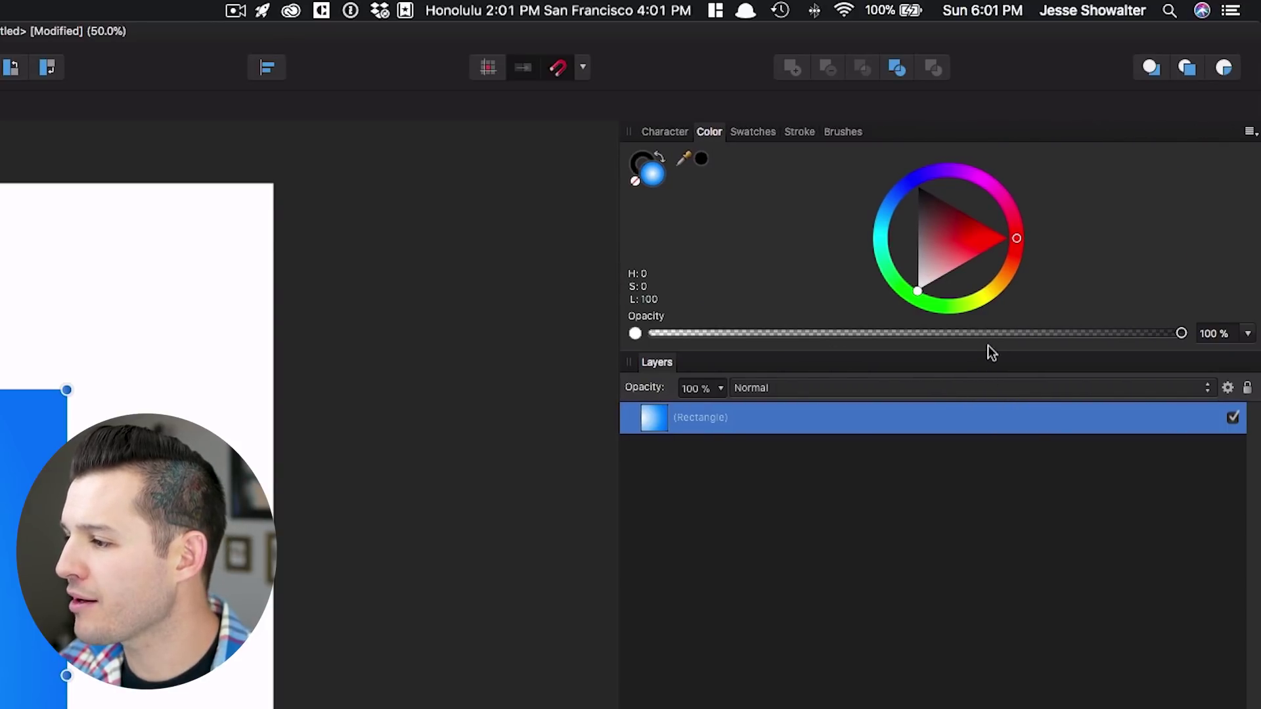
{"action": "left_click_drag", "start_coordinate": [987, 351], "coordinate": [1001, 418]}
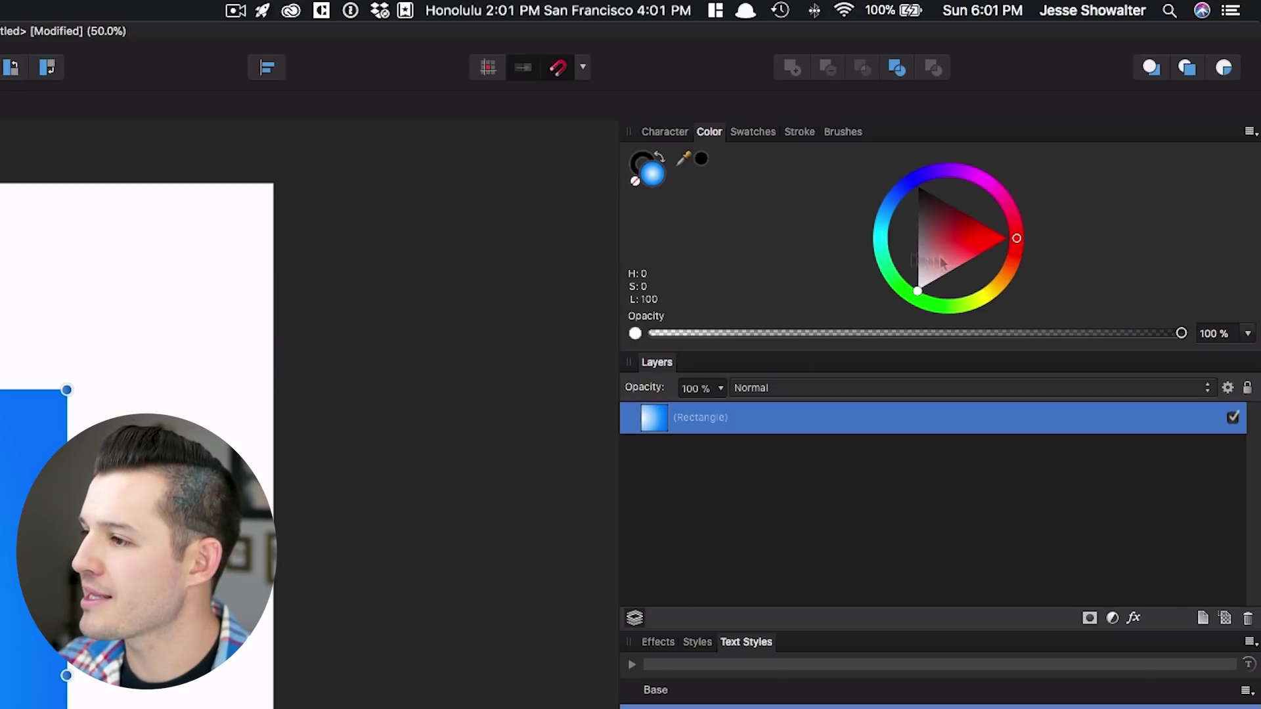
{"action": "left_click_drag", "start_coordinate": [945, 237], "coordinate": [905, 274]}
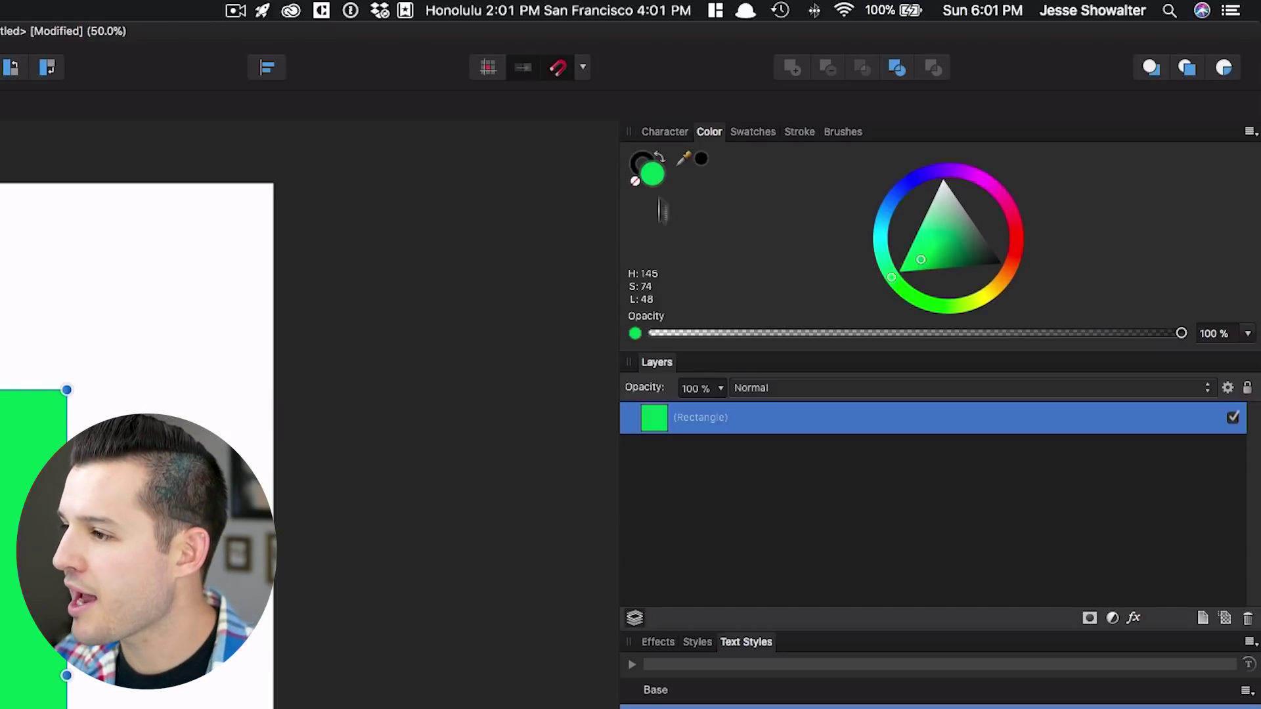
Swap fill and stroke back and forth, then apply a blue sampled with the colour picker.
{"action": "left_click", "coordinate": [659, 157]}
{"action": "left_click", "coordinate": [661, 157]}
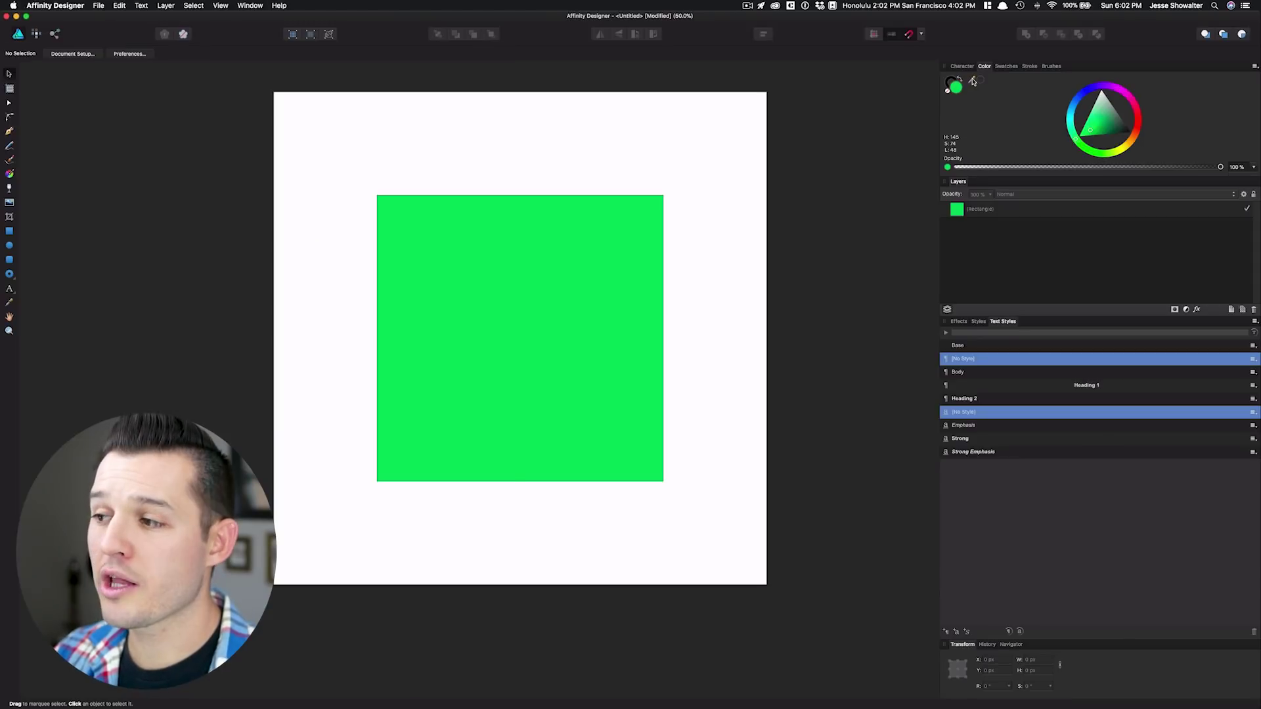
{"action": "left_click_drag", "start_coordinate": [973, 81], "coordinate": [482, 243]}
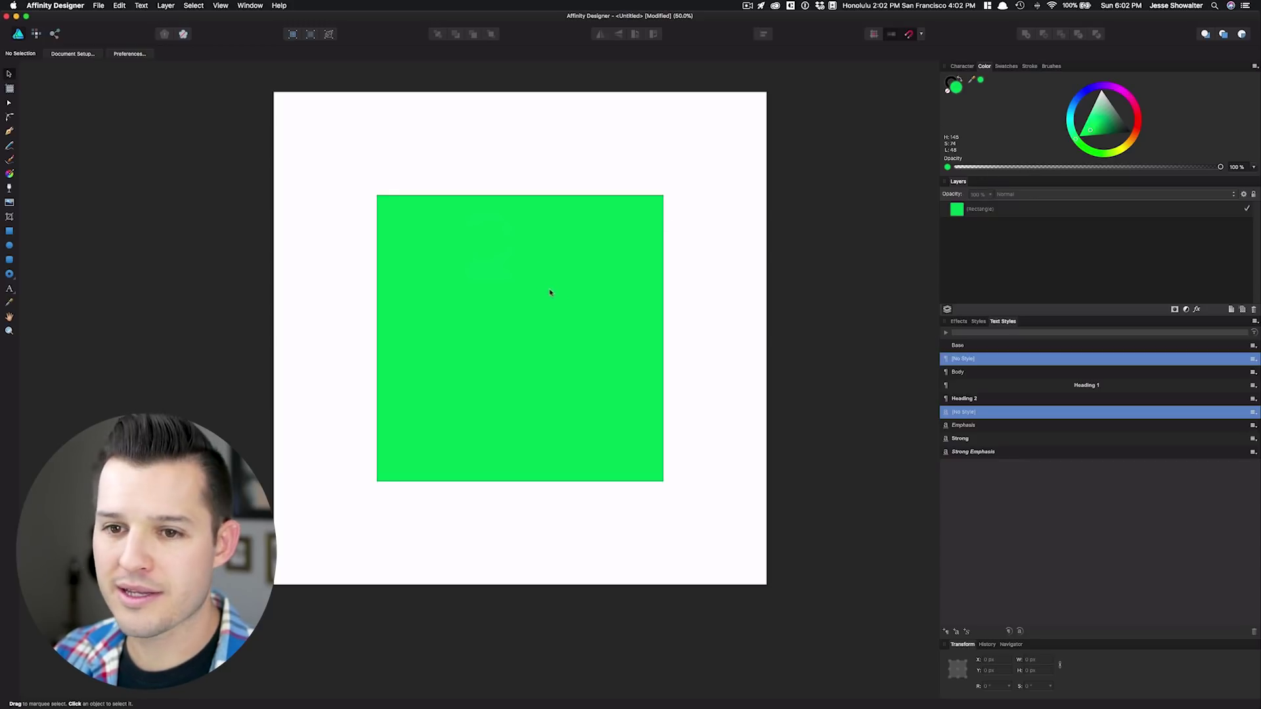
{"action": "left_click_drag", "start_coordinate": [973, 79], "coordinate": [24, 36]}
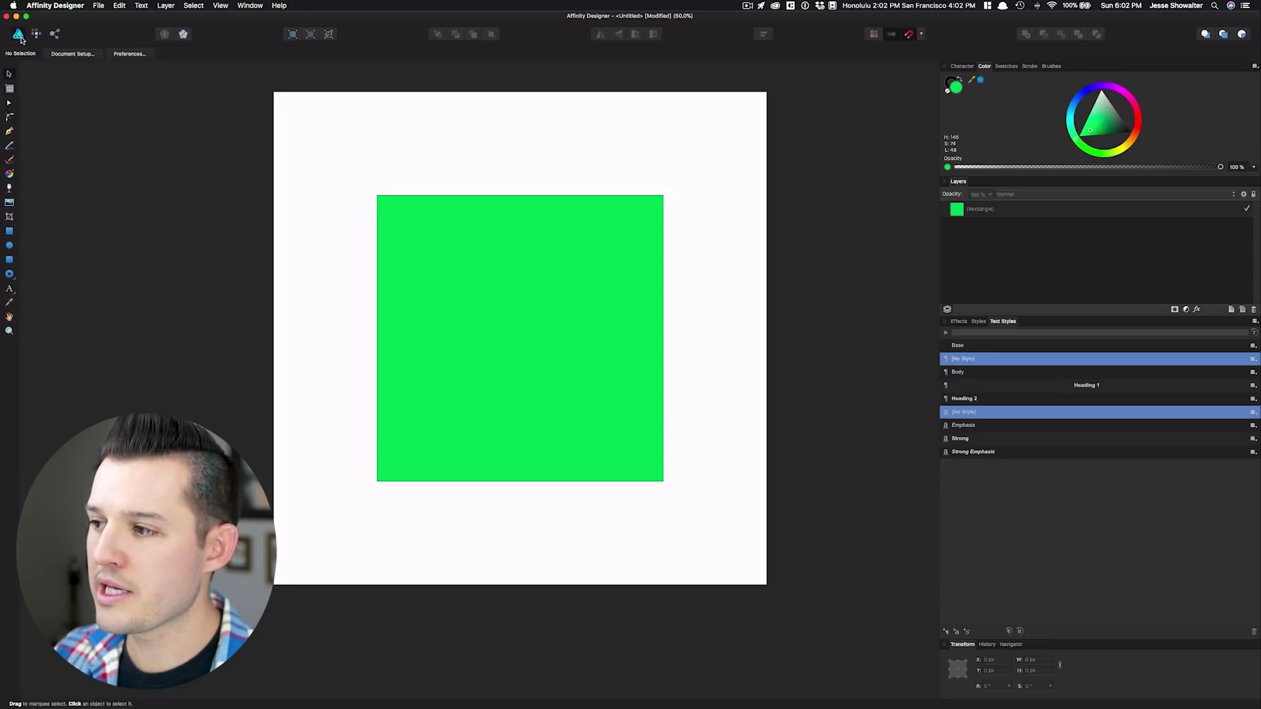
{"action": "key", "text": "super+a"}
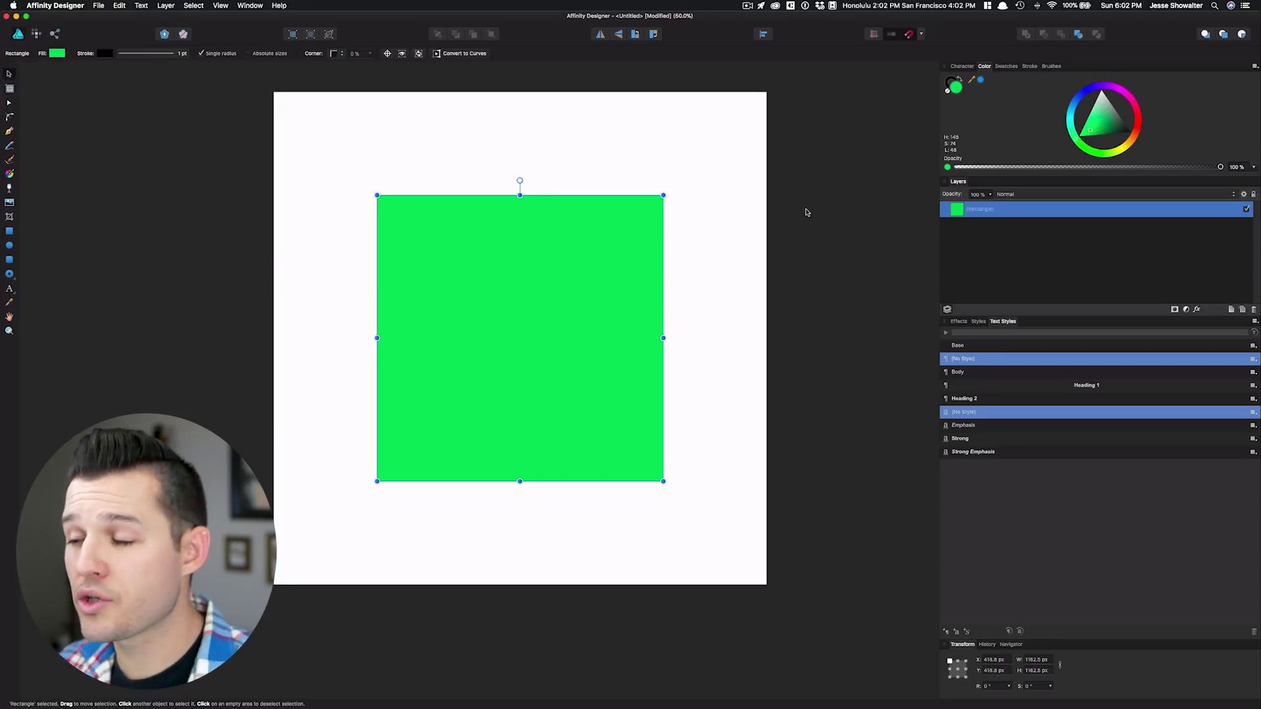
{"action": "left_click", "coordinate": [983, 80]}
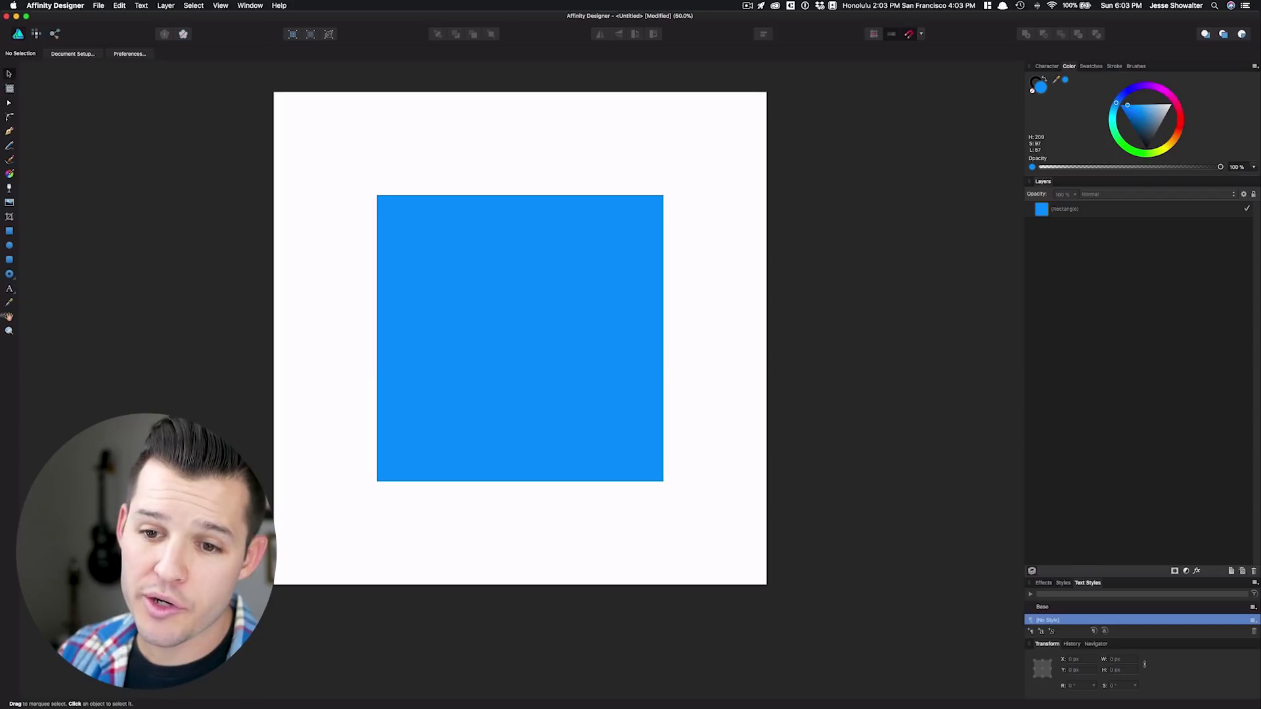
Draw a donut shape over the rectangle's top-left corner.
{"action": "left_click", "coordinate": [10, 275]}
{"action": "left_click_drag", "start_coordinate": [336, 159], "coordinate": [544, 367]}
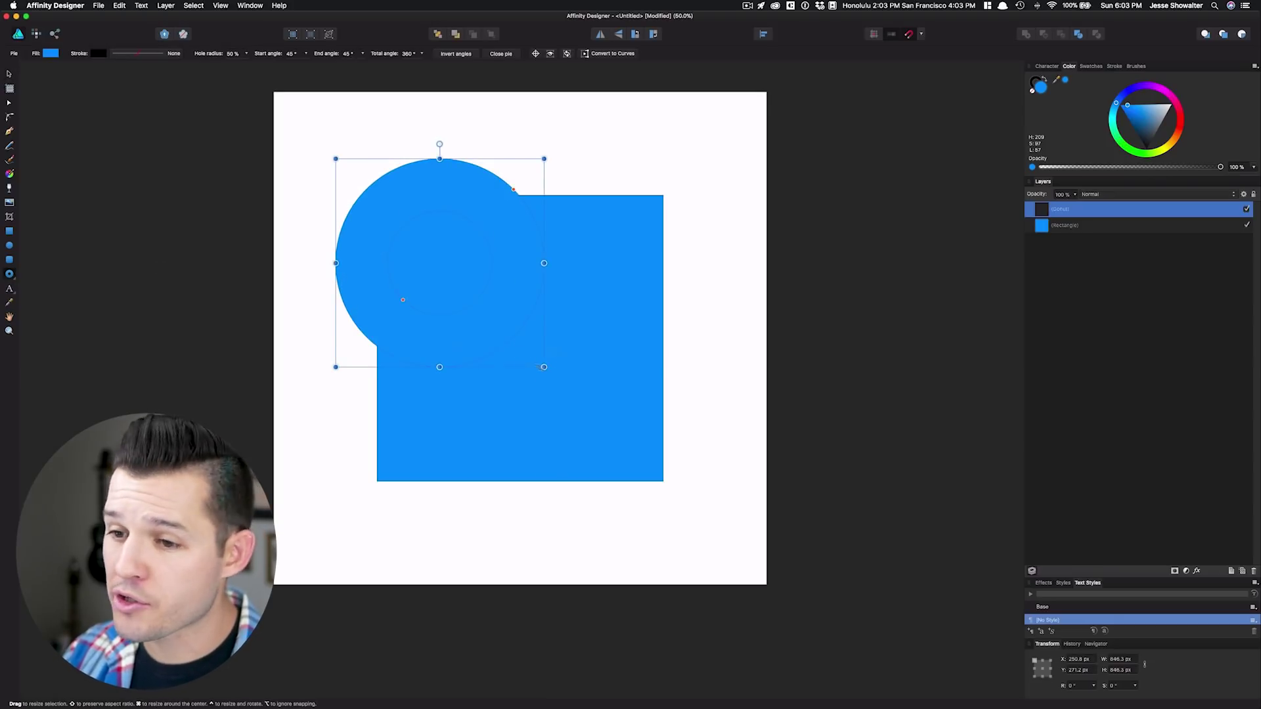
{"action": "left_click", "coordinate": [10, 75]}
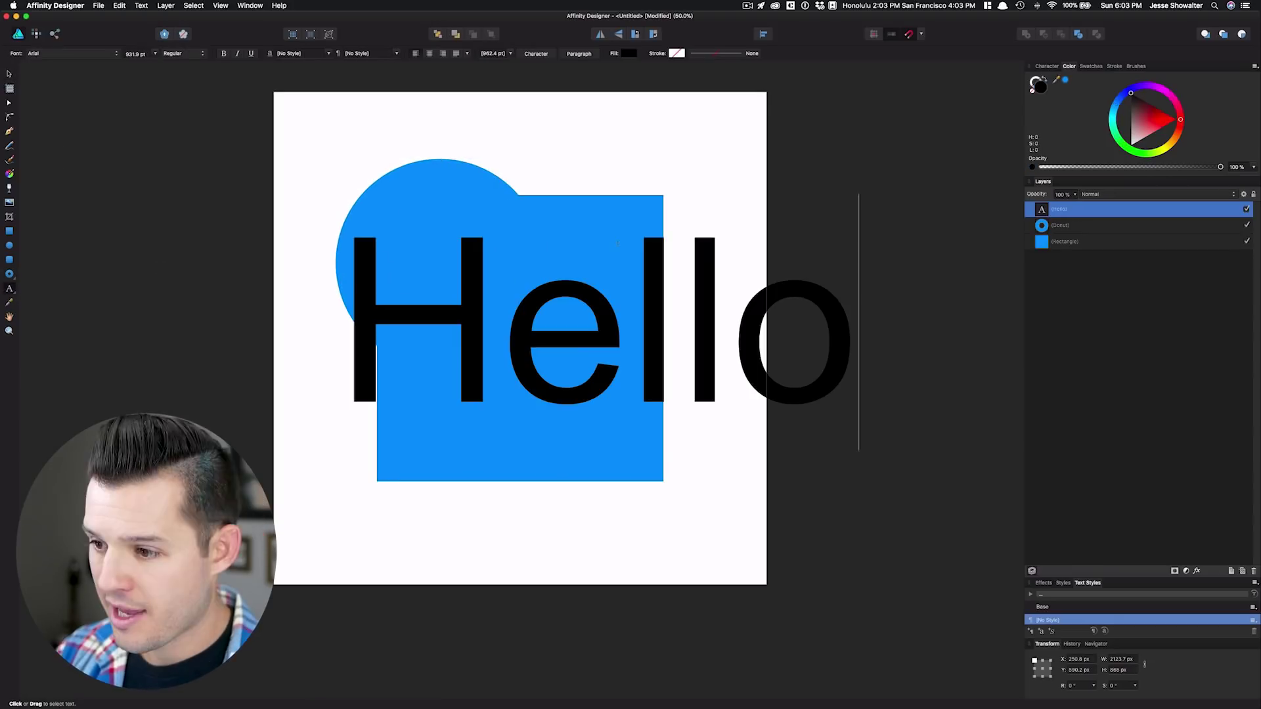
{"action": "key", "text": "Escape"}
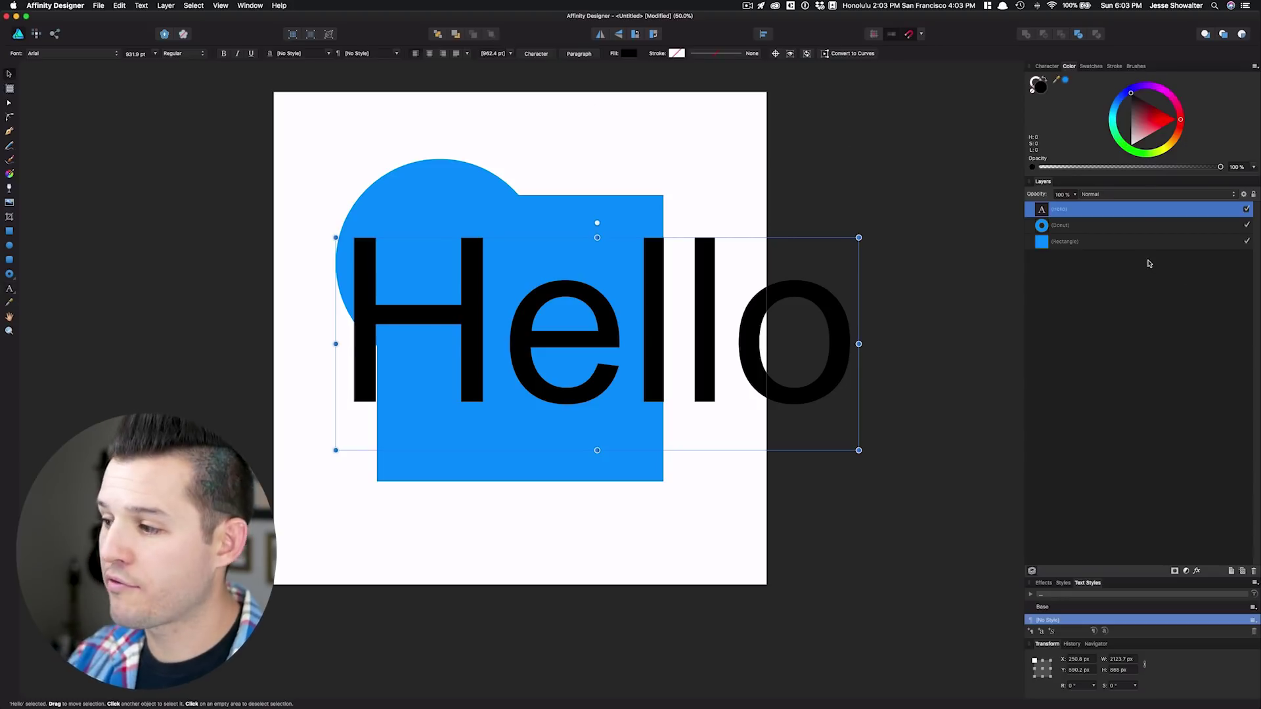
Try the blend modes on the Hello text, previewing Multiply.
{"action": "left_click", "coordinate": [1097, 196]}
{"action": "left_click", "coordinate": [1109, 196]}
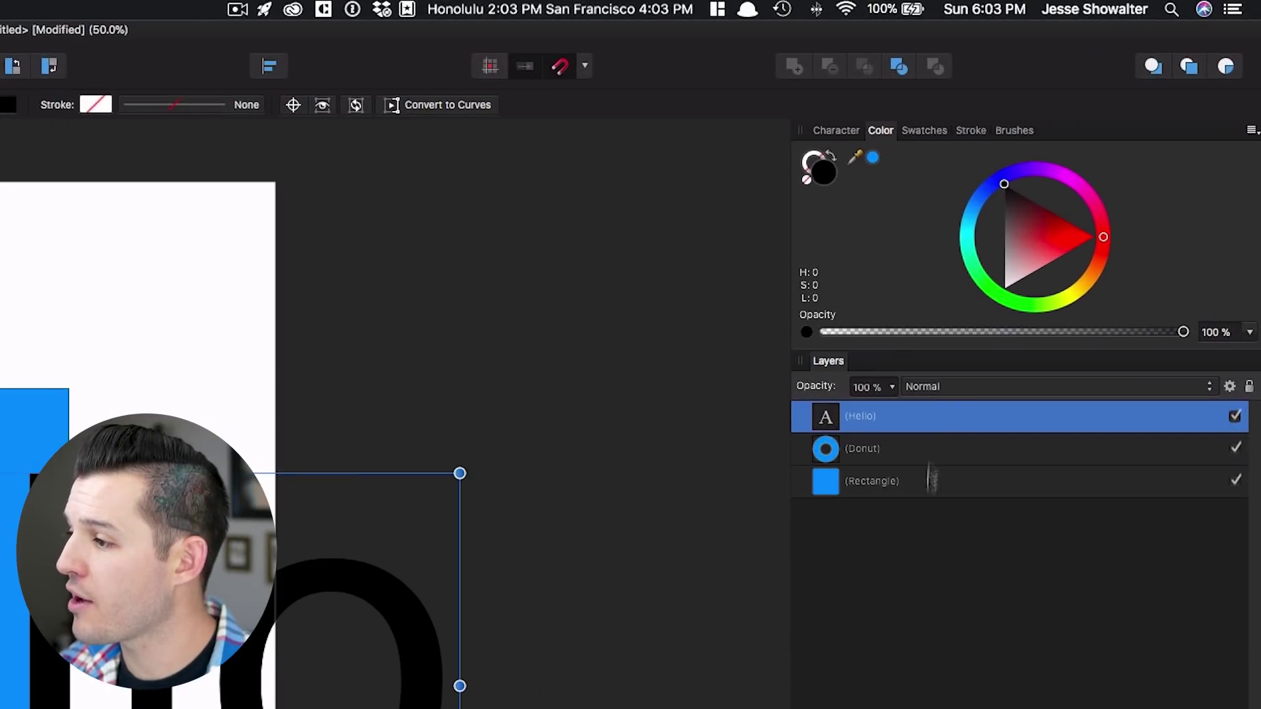
{"action": "left_click", "coordinate": [1099, 195]}
{"action": "left_click", "coordinate": [944, 431]}
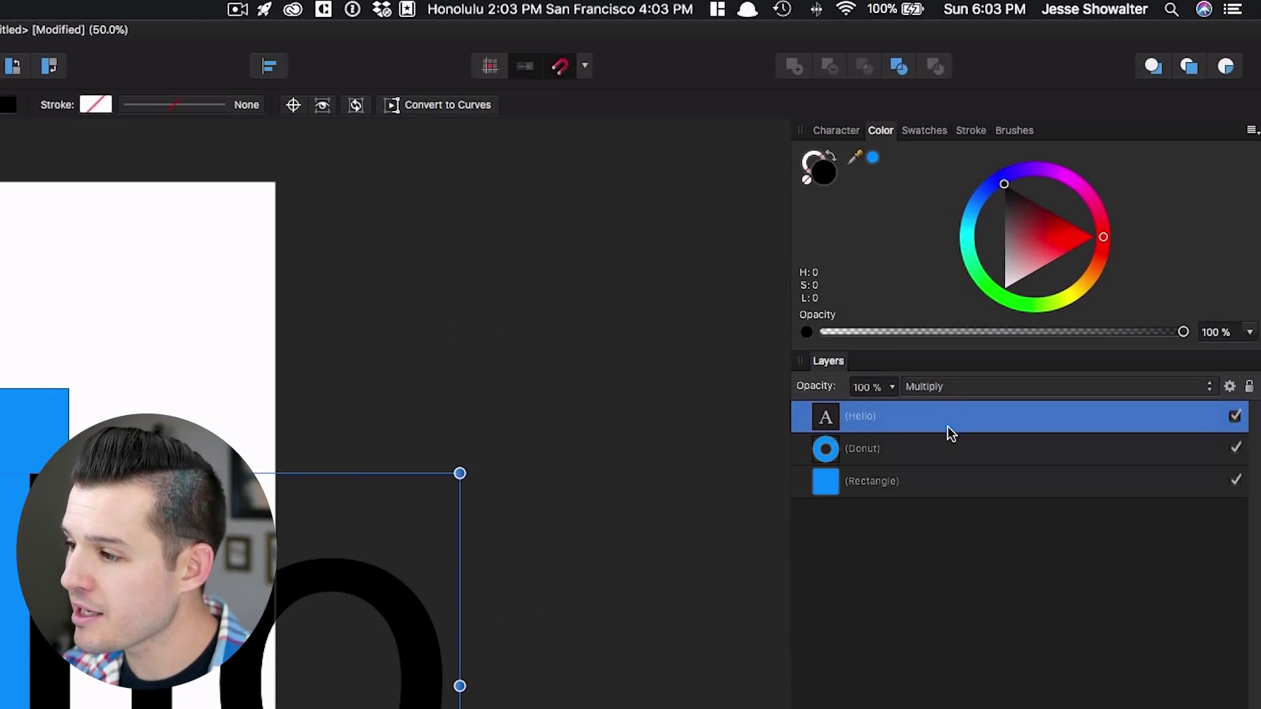
Hide and show the Hello text layer, then lock it.
{"action": "left_click", "coordinate": [1234, 417]}
{"action": "left_click", "coordinate": [1234, 416]}
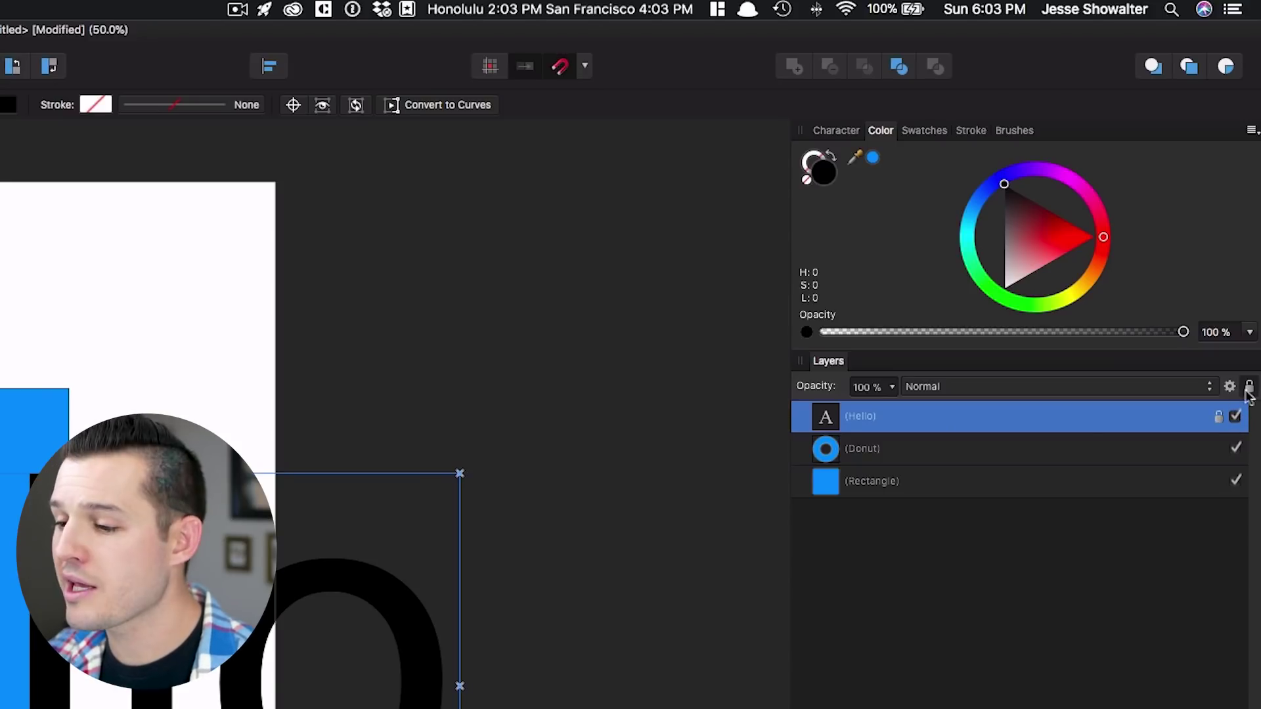
{"action": "left_click", "coordinate": [1248, 386]}
{"action": "left_click", "coordinate": [345, 642]}
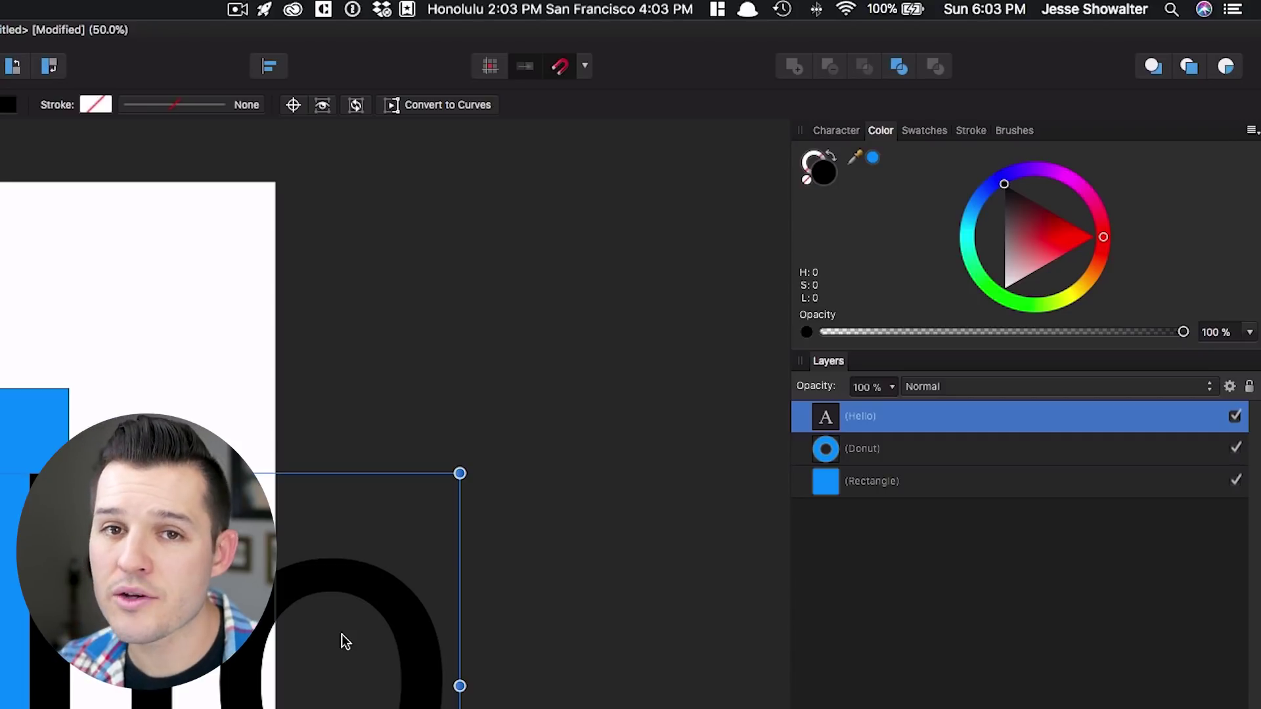
{"action": "left_click", "coordinate": [687, 606]}
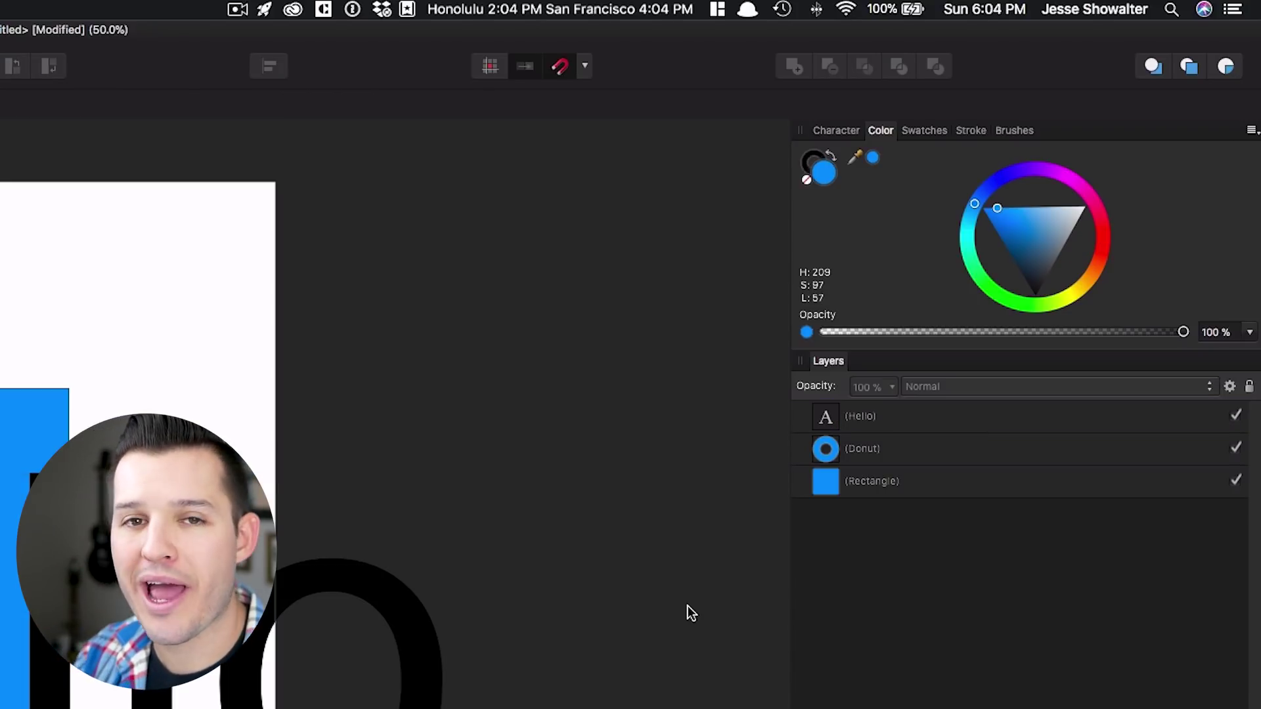
Move the Hello layer below the Rectangle in the stack, then back up.
{"action": "left_click", "coordinate": [848, 448]}
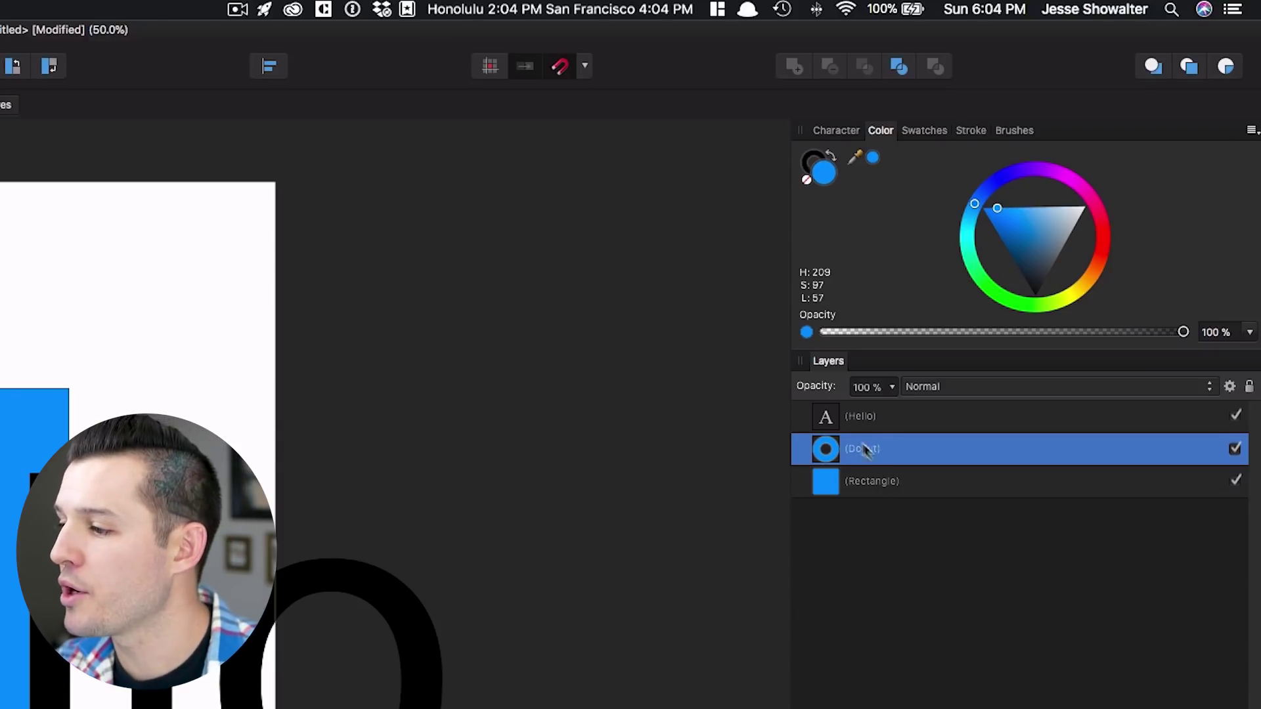
{"action": "left_click_drag", "start_coordinate": [860, 420], "coordinate": [813, 501]}
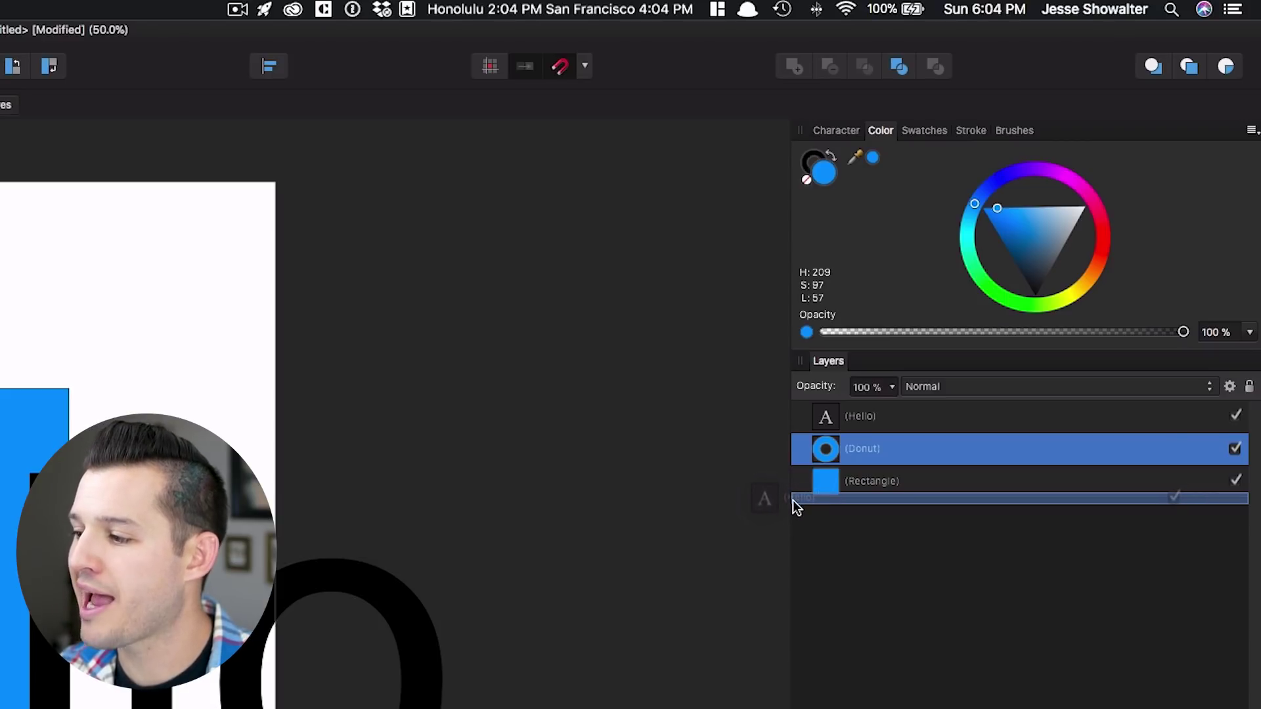
{"action": "left_click_drag", "start_coordinate": [793, 499], "coordinate": [794, 500]}
{"action": "left_click", "coordinate": [388, 610]}
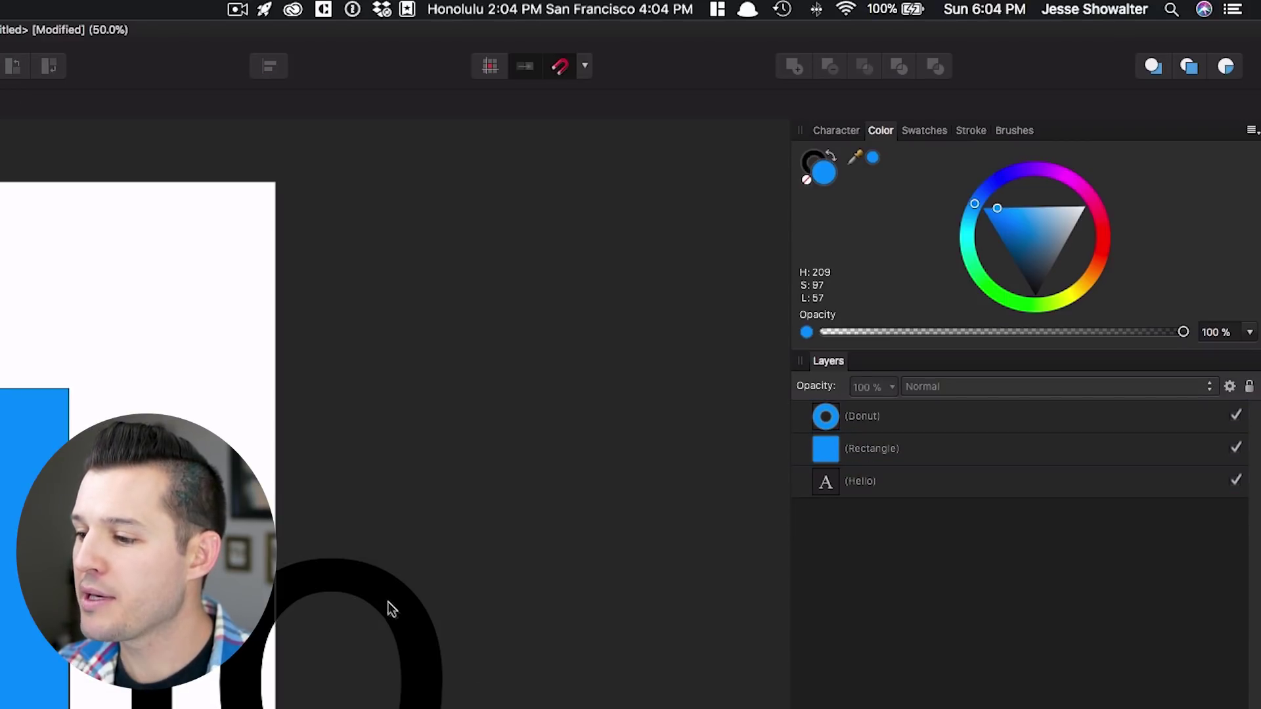
{"action": "left_click", "coordinate": [382, 594]}
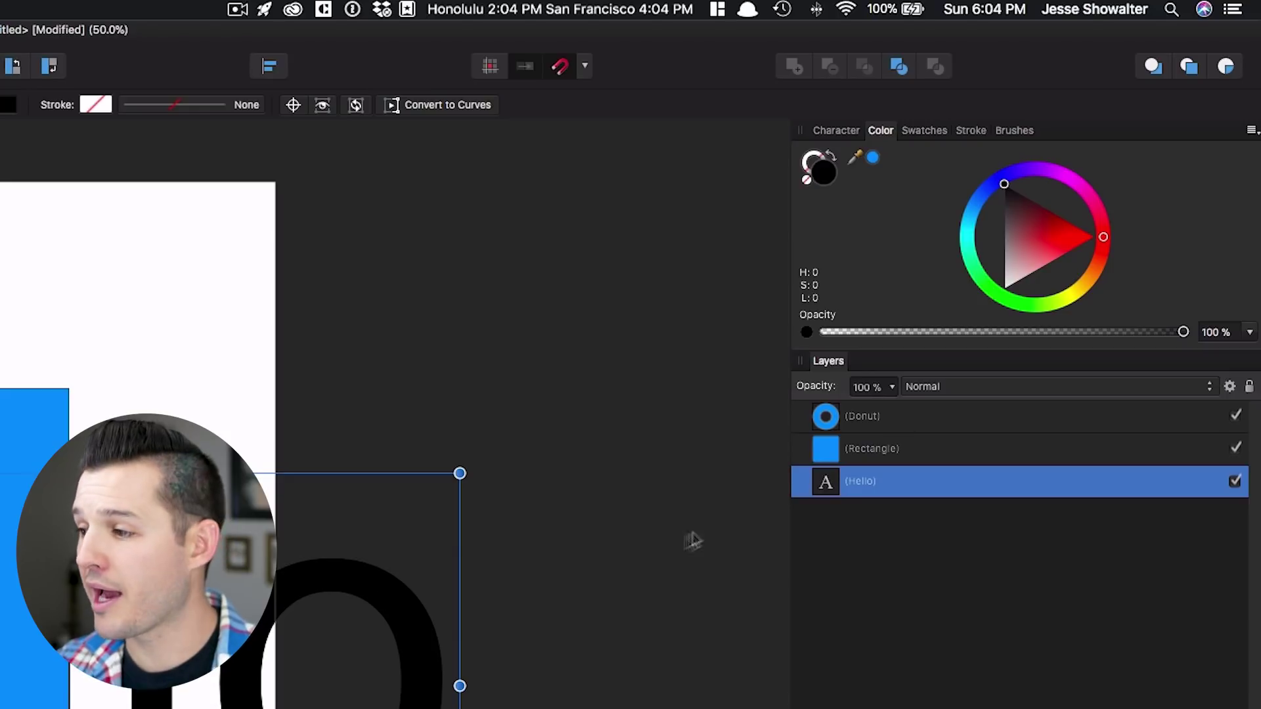
{"action": "left_click_drag", "start_coordinate": [858, 492], "coordinate": [805, 410]}
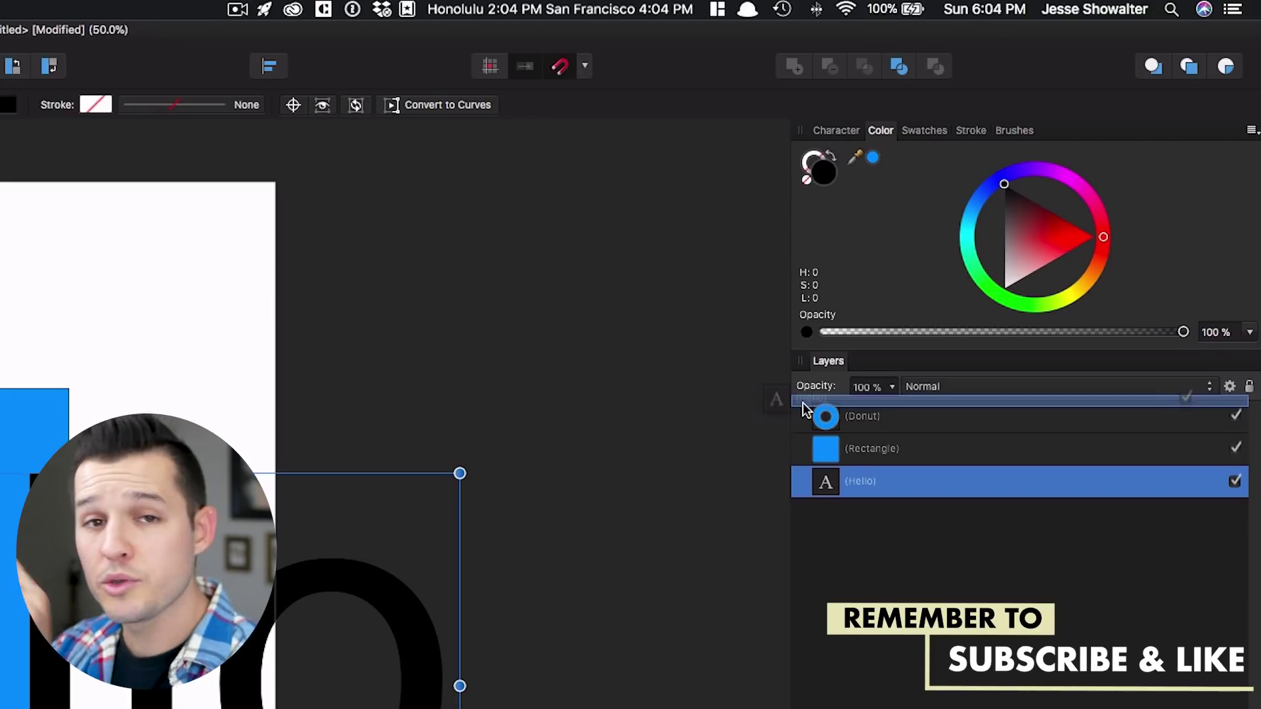
Clip the Hello text inside the Donut, reposition it, then release it from the clip.
{"action": "left_click_drag", "start_coordinate": [805, 410], "coordinate": [808, 440]}
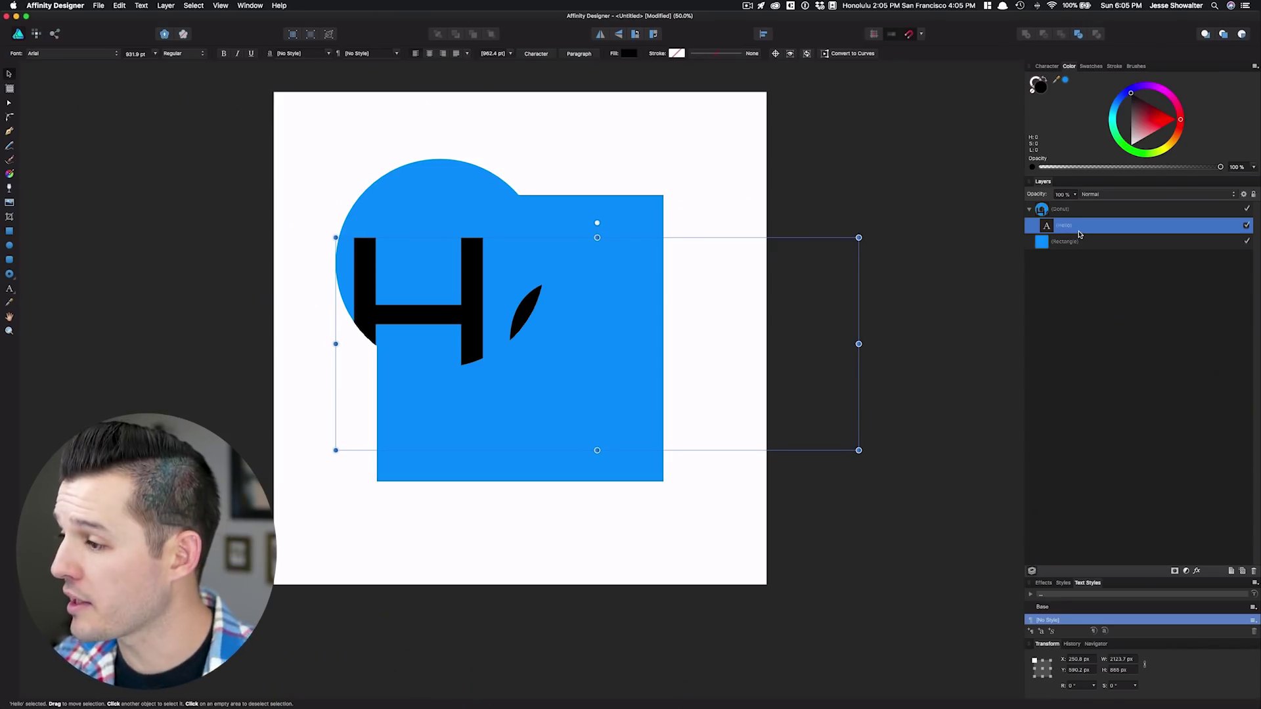
{"action": "left_click", "coordinate": [1074, 232]}
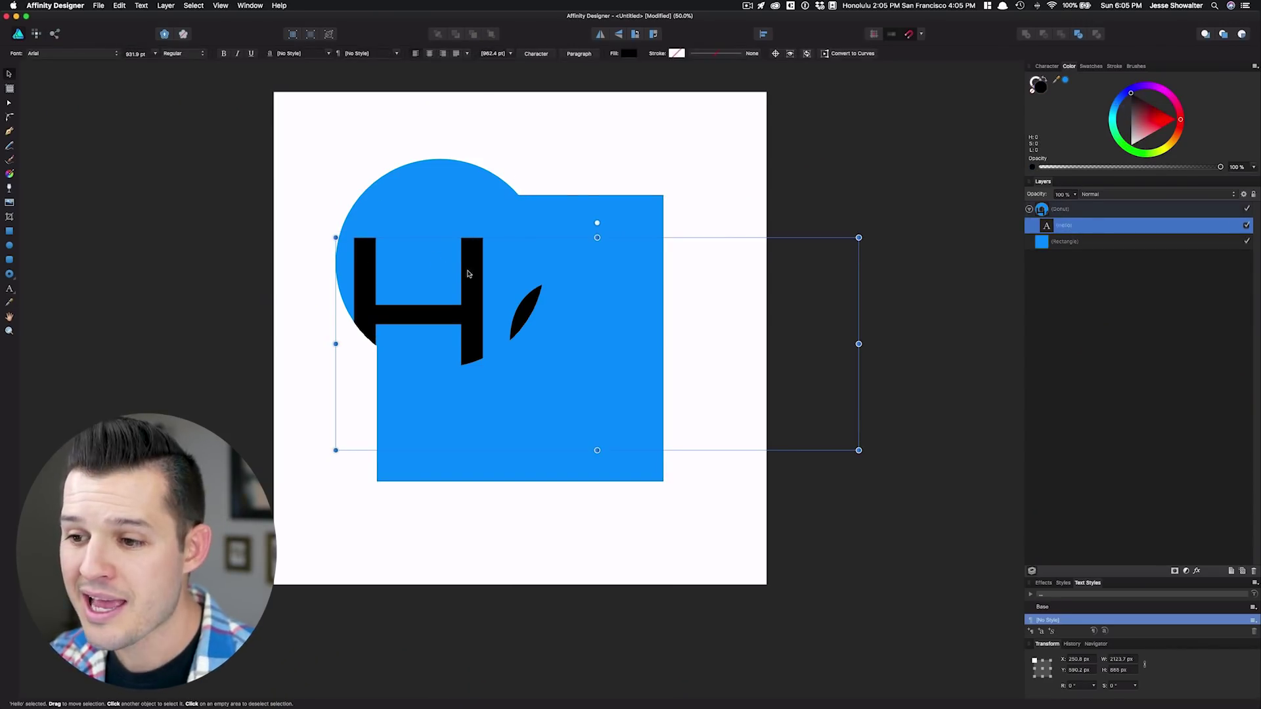
{"action": "left_click_drag", "start_coordinate": [468, 274], "coordinate": [492, 227]}
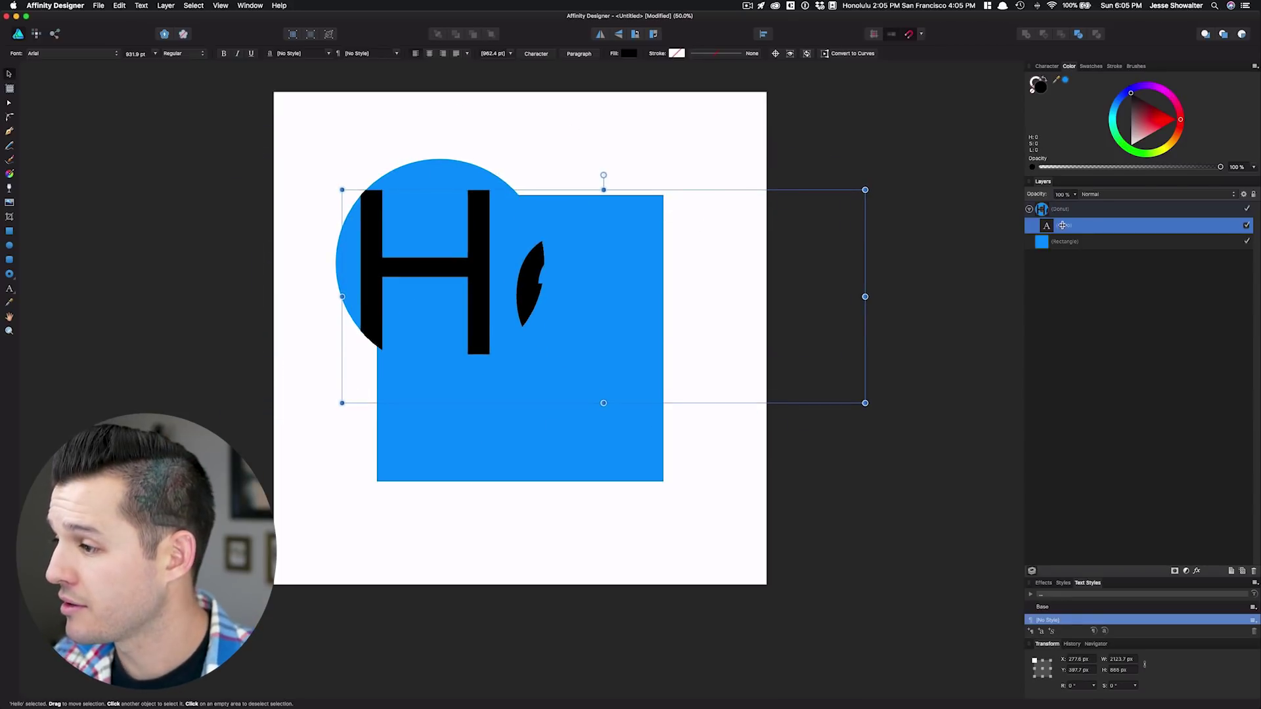
{"action": "left_click_drag", "start_coordinate": [1061, 225], "coordinate": [1027, 204]}
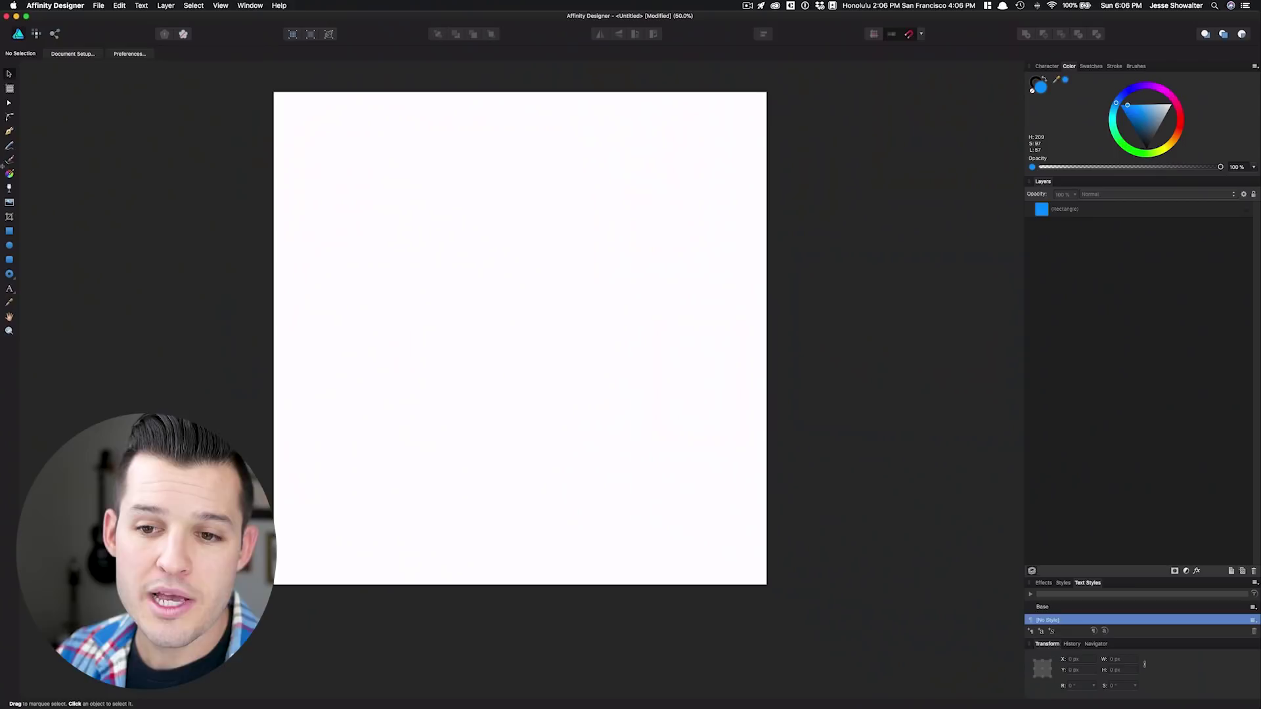
Draw a blue rectangle and an overlapping circle filled dark grey.
{"action": "left_click", "coordinate": [10, 231]}
{"action": "left_click_drag", "start_coordinate": [335, 154], "coordinate": [539, 393]}
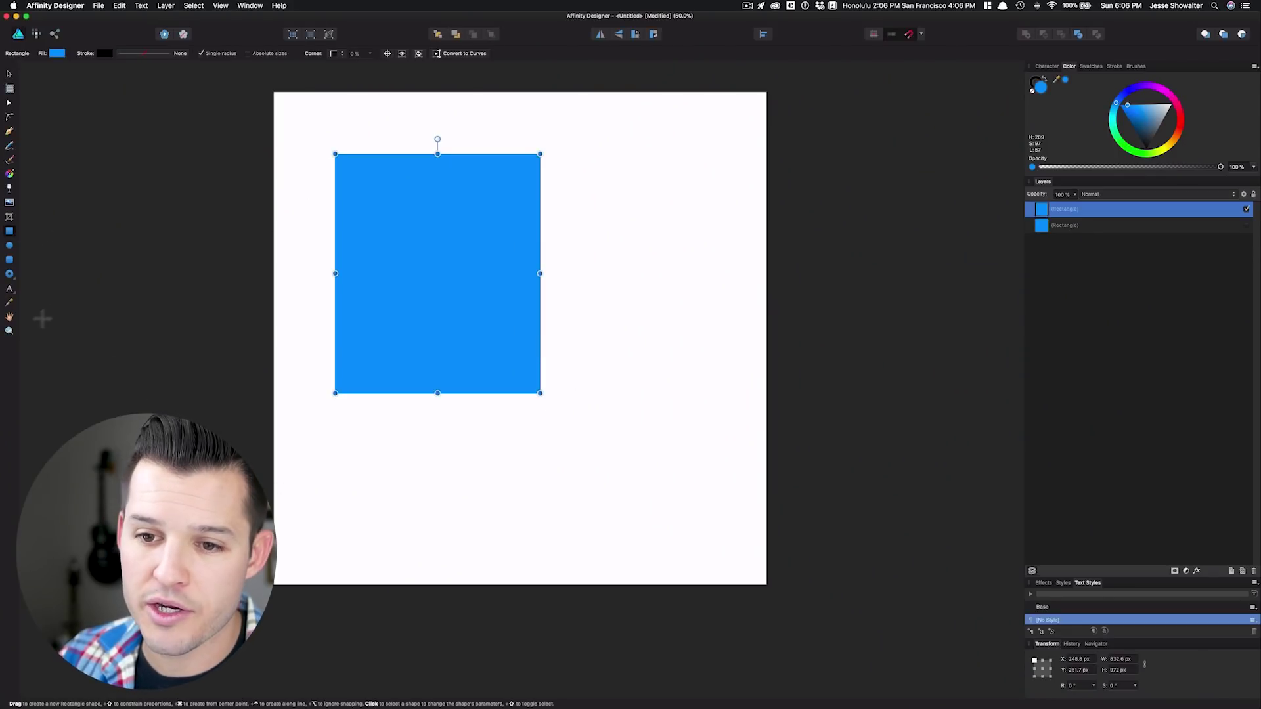
{"action": "left_click", "coordinate": [10, 245]}
{"action": "left_click_drag", "start_coordinate": [726, 487], "coordinate": [511, 273]}
{"action": "key", "text": "v"}
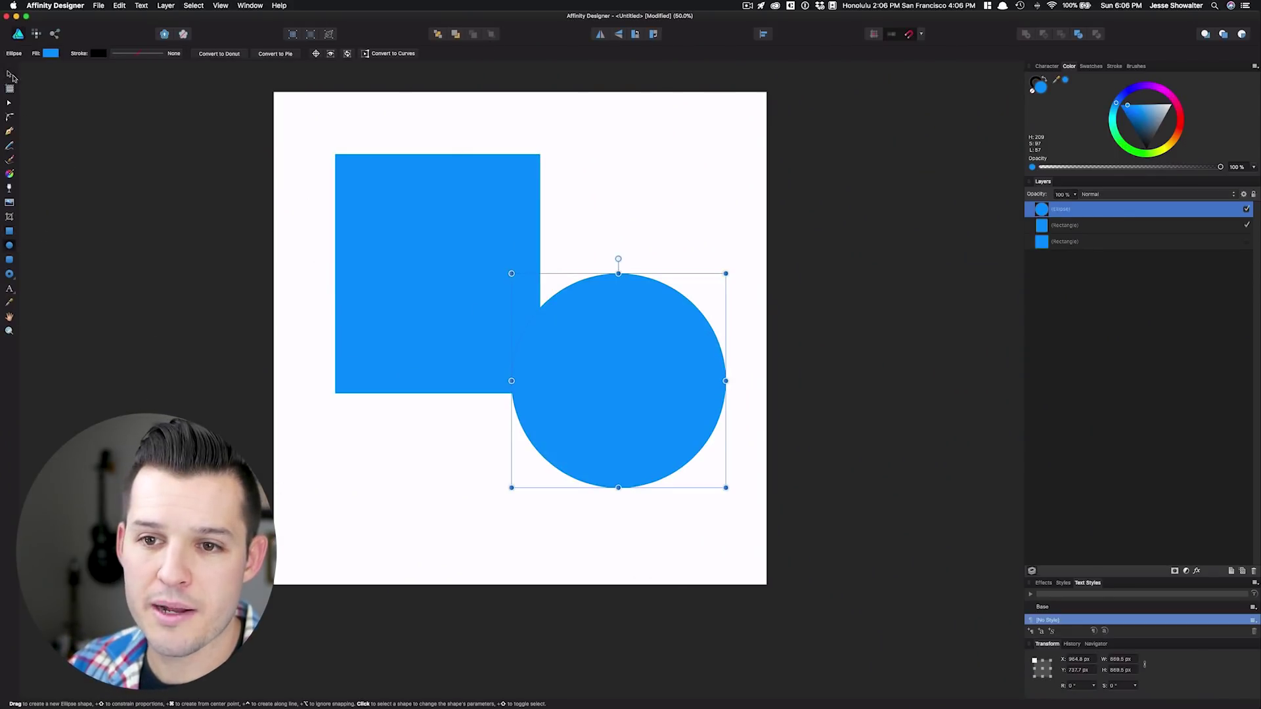
{"action": "left_click", "coordinate": [1154, 135]}
Move and slightly shrink the grey circle onto the rectangle, then select both for alignment.
{"action": "left_click_drag", "start_coordinate": [598, 327], "coordinate": [415, 226]}
{"action": "left_click_drag", "start_coordinate": [545, 167], "coordinate": [518, 181]}
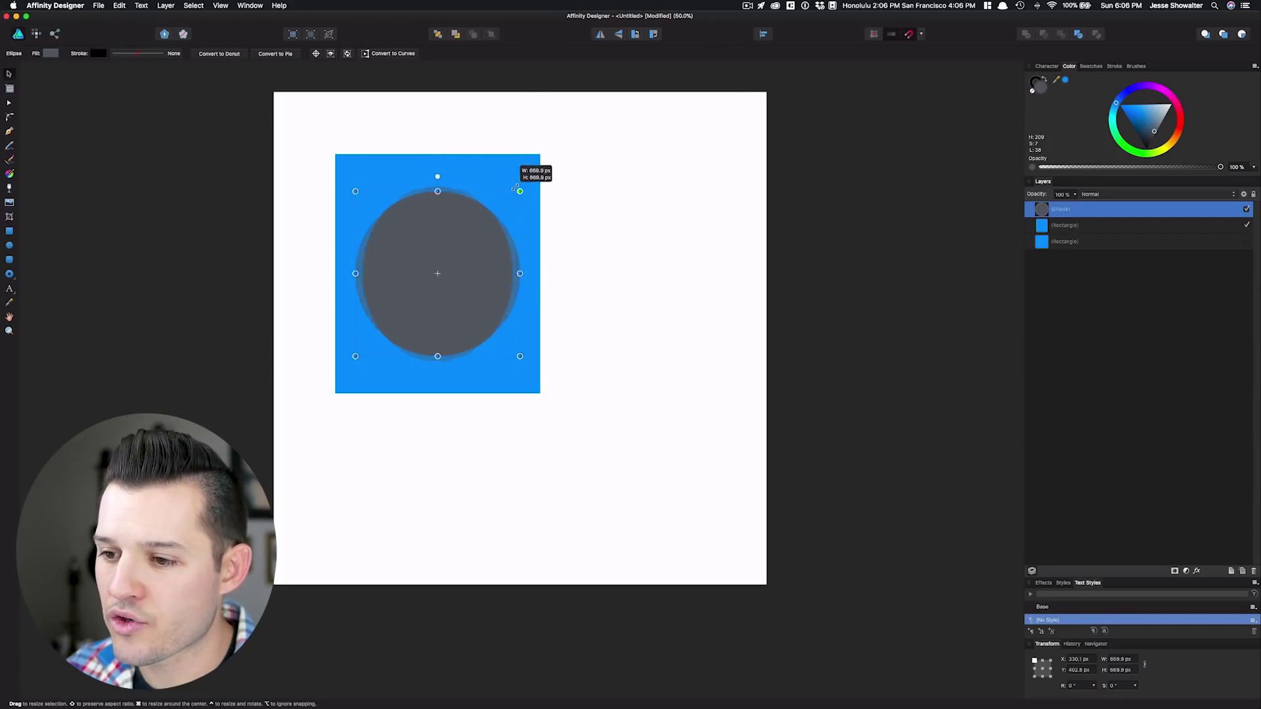
{"action": "left_click_drag", "start_coordinate": [519, 191], "coordinate": [514, 197]}
{"action": "left_click_drag", "start_coordinate": [594, 122], "coordinate": [263, 440]}
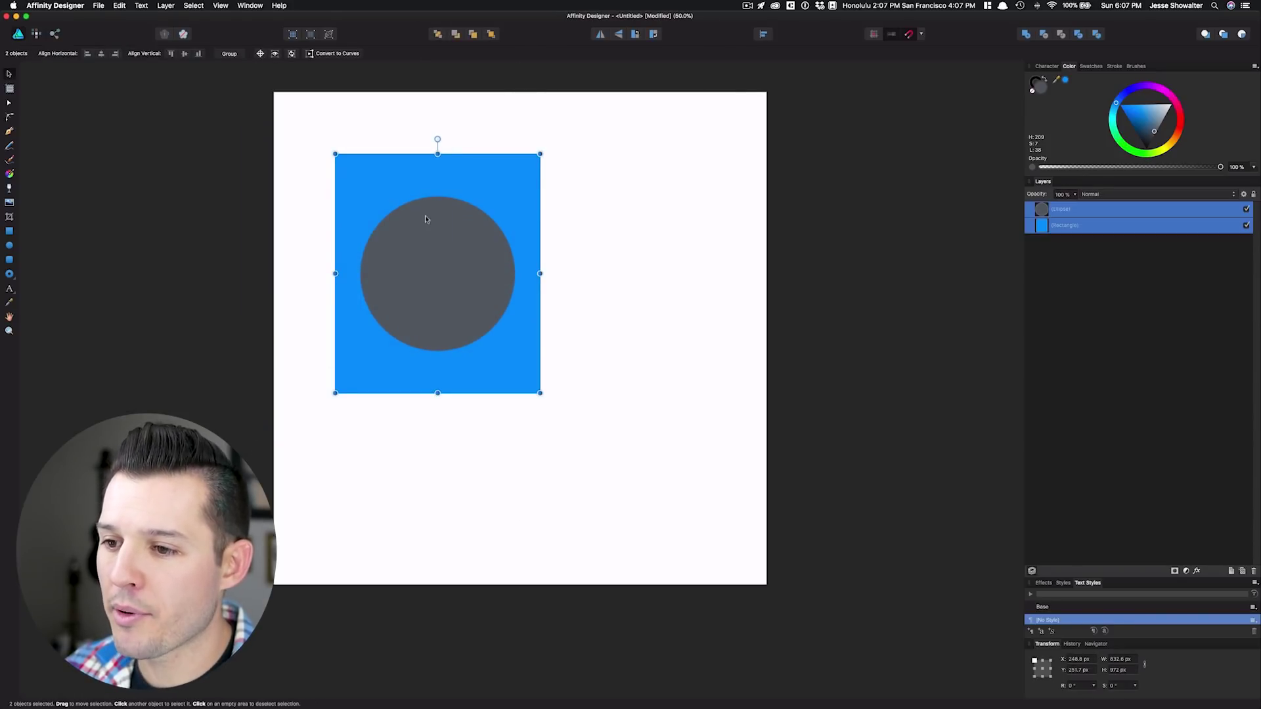
{"action": "left_click", "coordinate": [767, 34]}
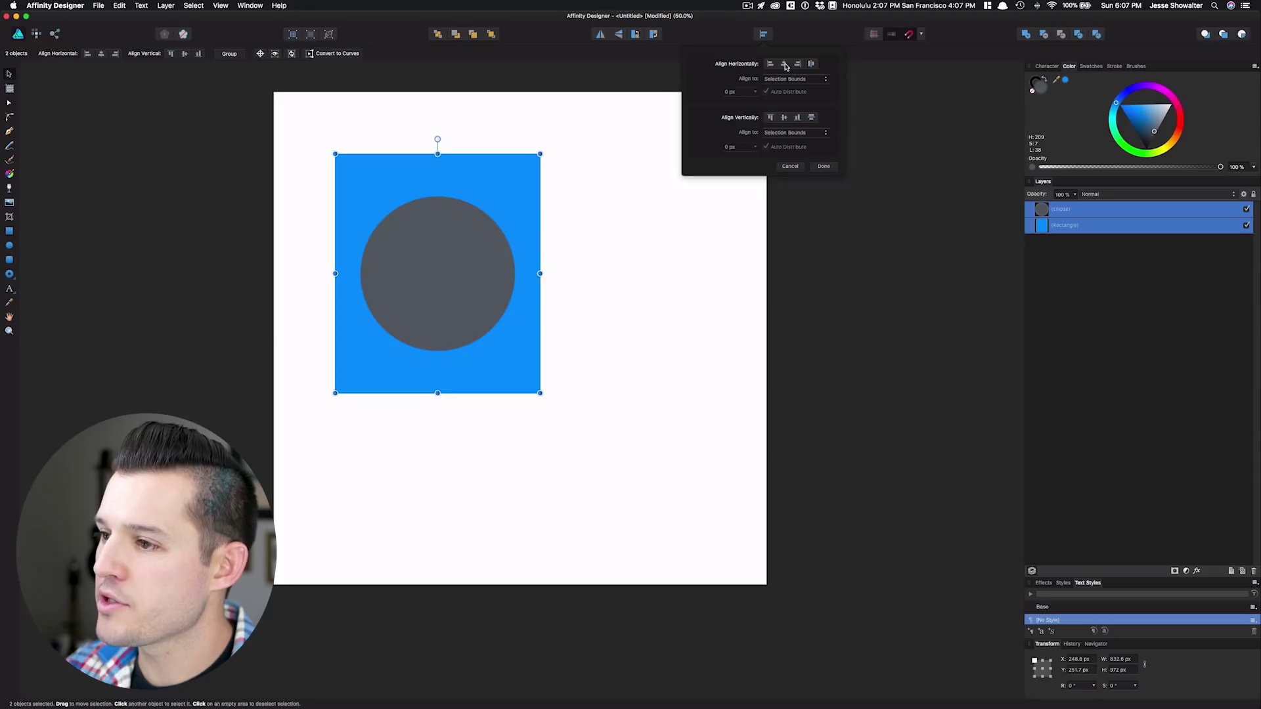
{"action": "left_click", "coordinate": [620, 204]}
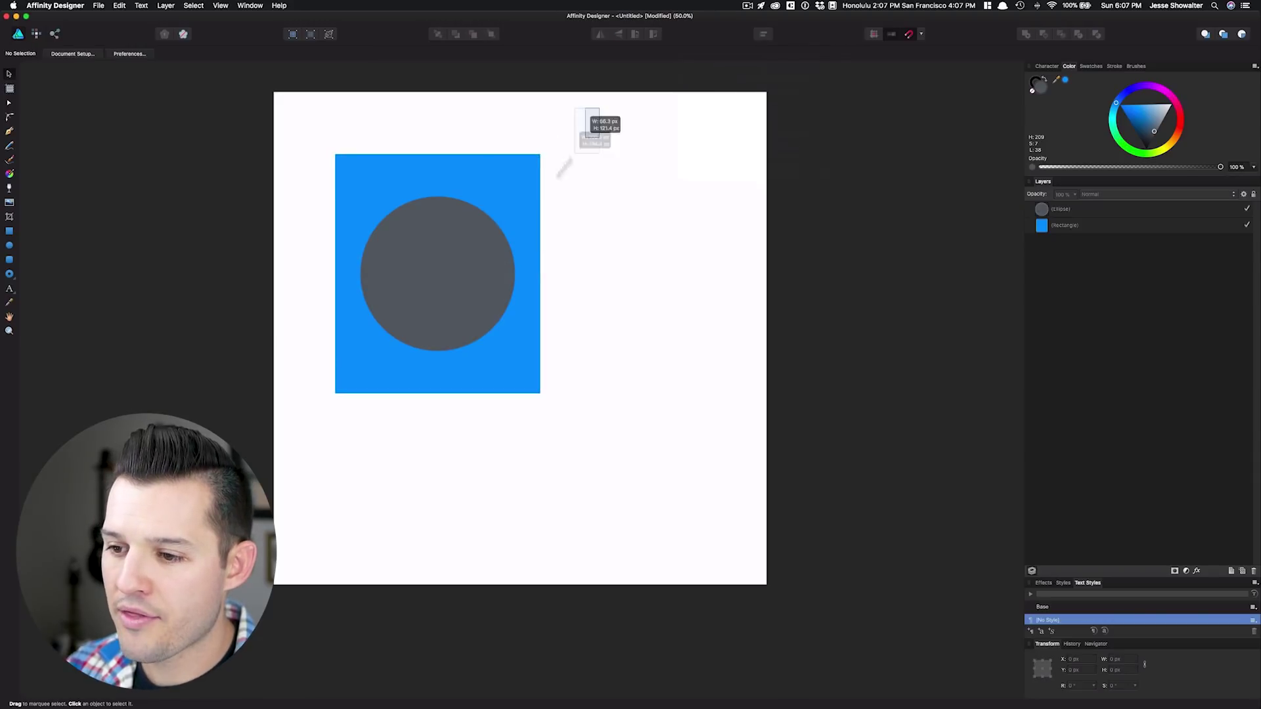
Move both shapes together down and to the right.
{"action": "left_click_drag", "start_coordinate": [593, 125], "coordinate": [299, 447]}
{"action": "left_click_drag", "start_coordinate": [438, 269], "coordinate": [513, 326]}
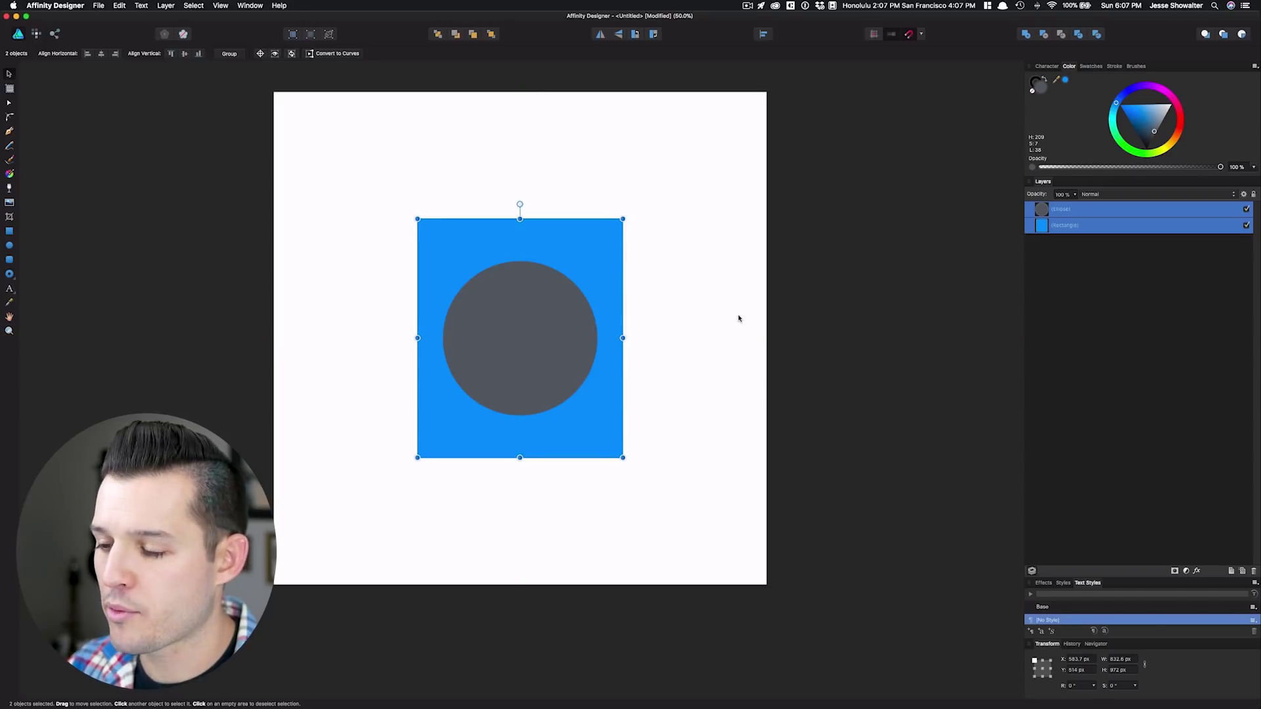
{"action": "left_click", "coordinate": [738, 319]}
Place the grey circle on the rectangle's top edge and select both shapes.
{"action": "left_click_drag", "start_coordinate": [715, 189], "coordinate": [329, 514]}
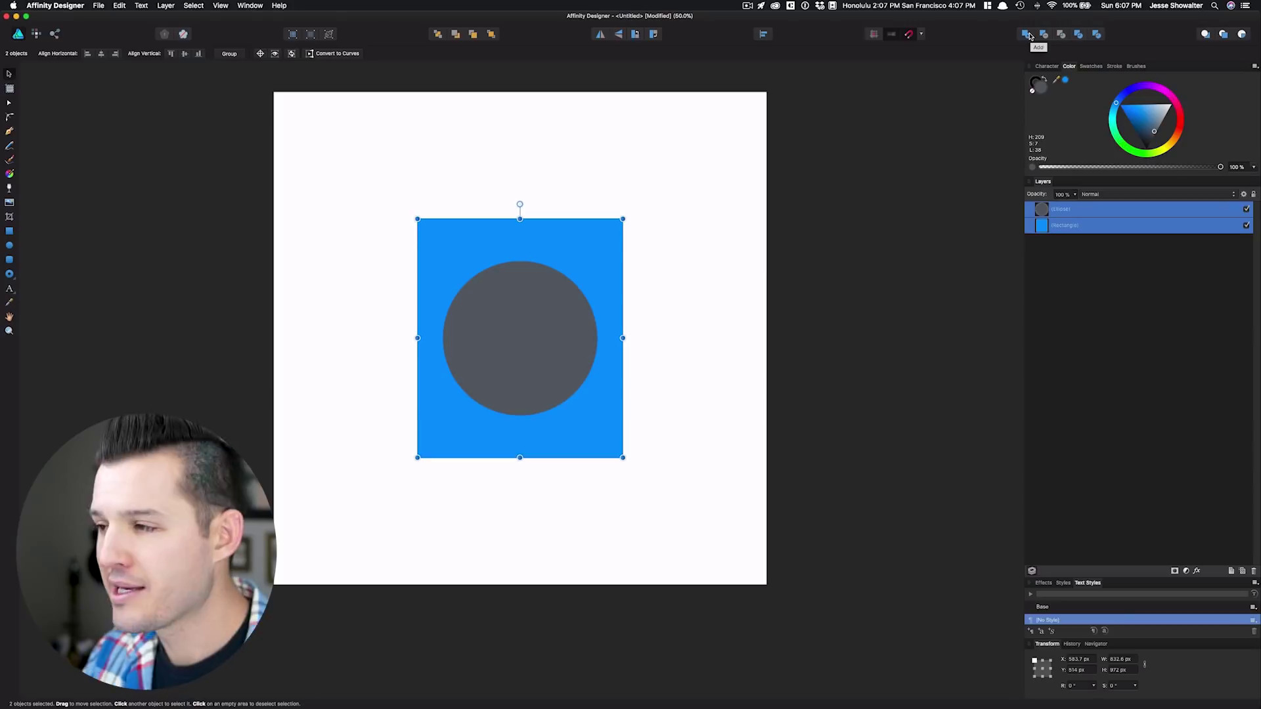
{"action": "left_click", "coordinate": [660, 229]}
{"action": "left_click_drag", "start_coordinate": [510, 334], "coordinate": [510, 214]}
{"action": "left_click", "coordinate": [519, 363]}
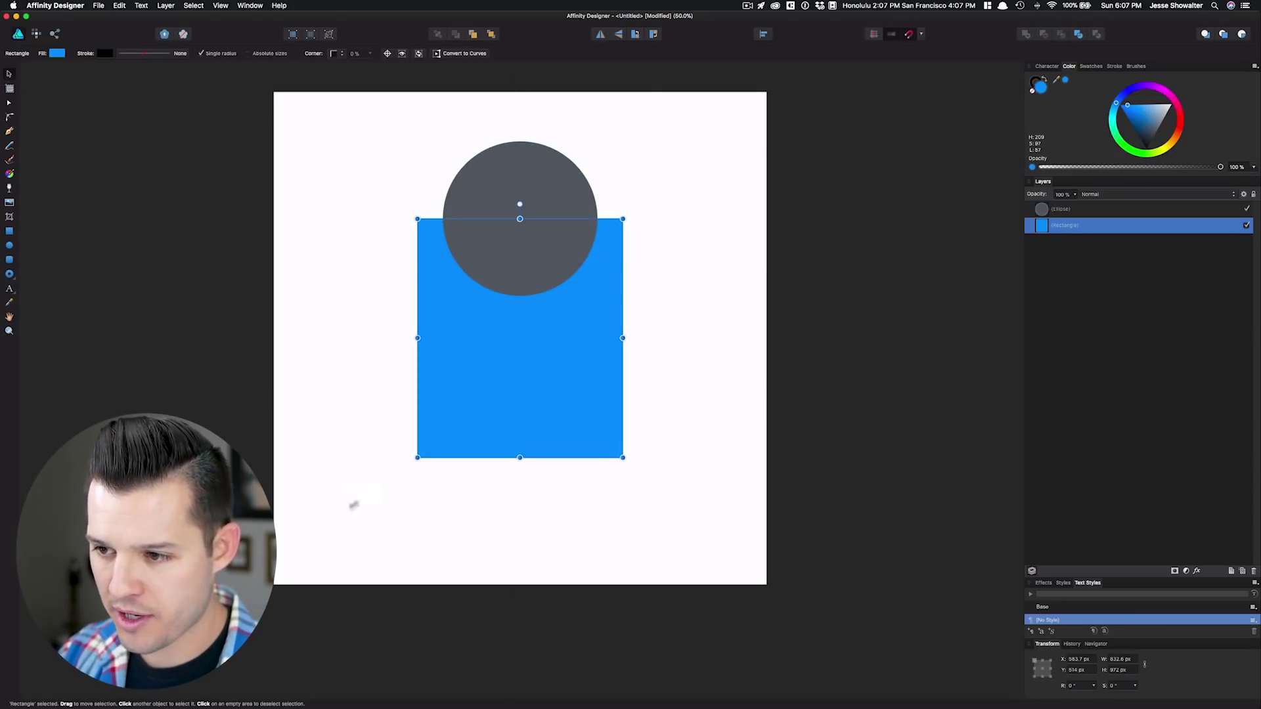
{"action": "left_click", "coordinate": [532, 152], "text": "shift"}
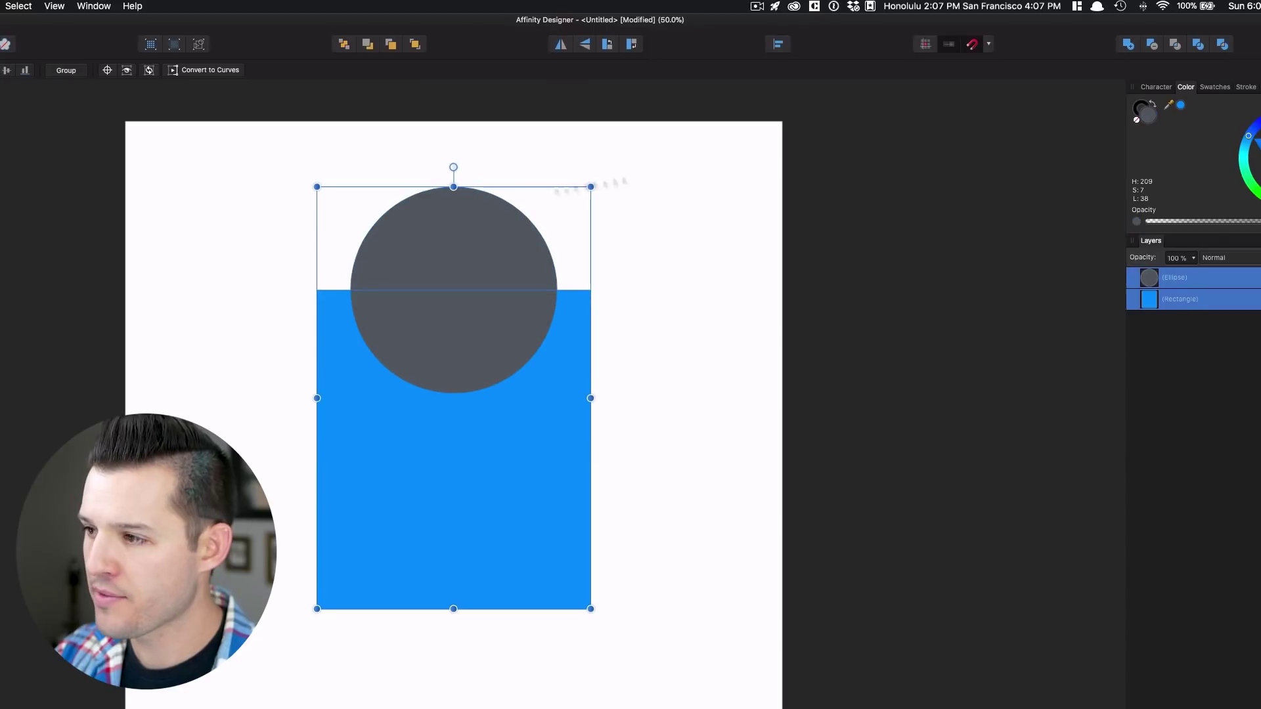
Try Add, Subtract and Intersect on the two shapes, undoing each with Cmd+Z.
{"action": "left_click", "coordinate": [1128, 44]}
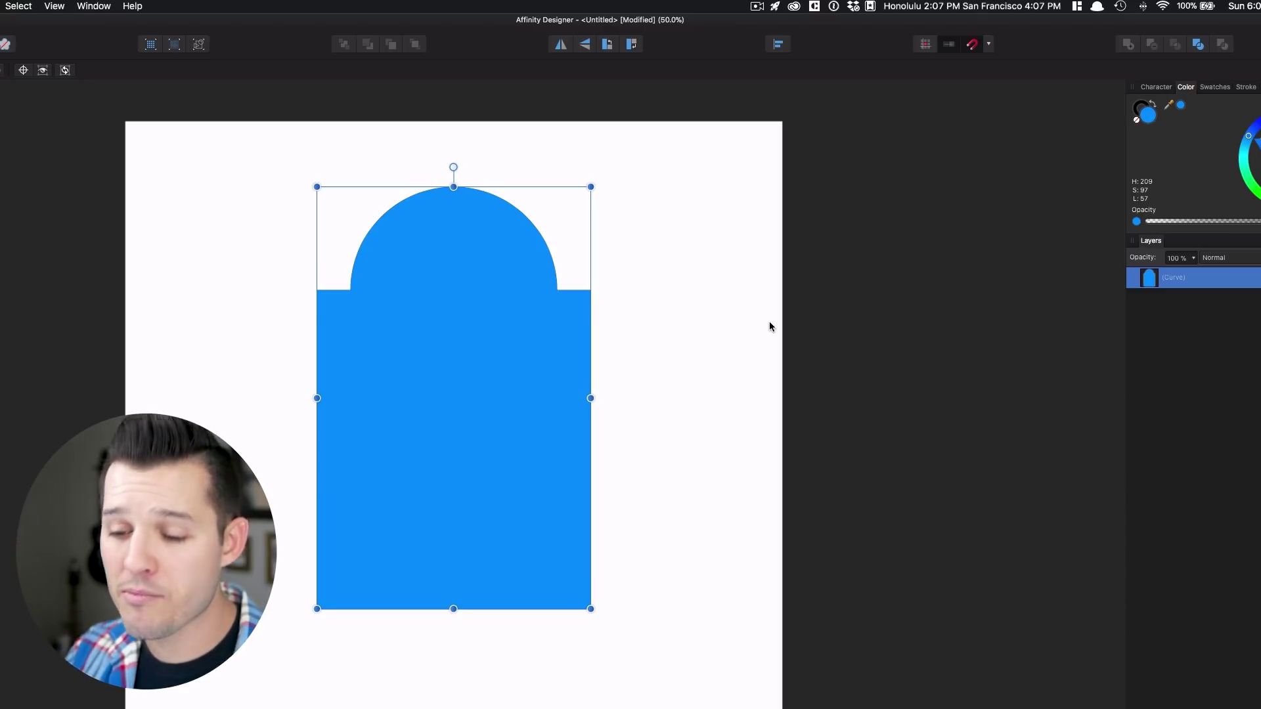
{"action": "key", "text": "super+z"}
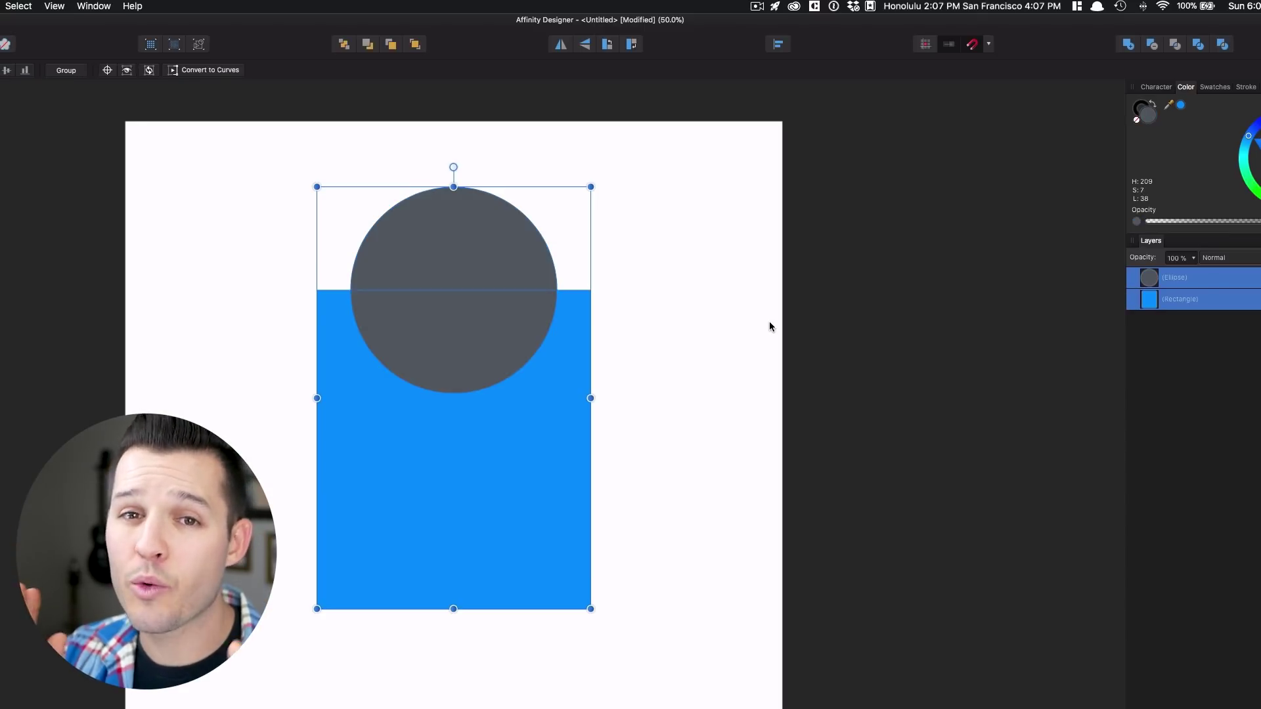
{"action": "left_click", "coordinate": [1154, 46]}
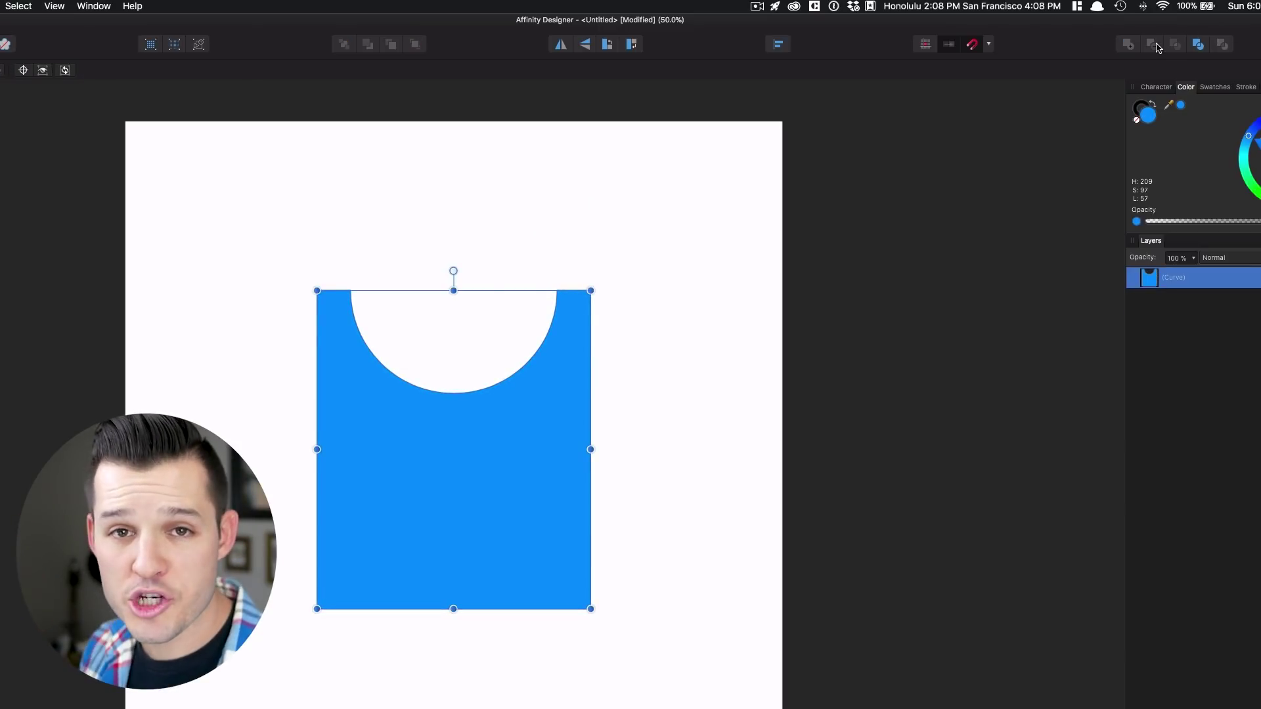
{"action": "left_click", "coordinate": [763, 273]}
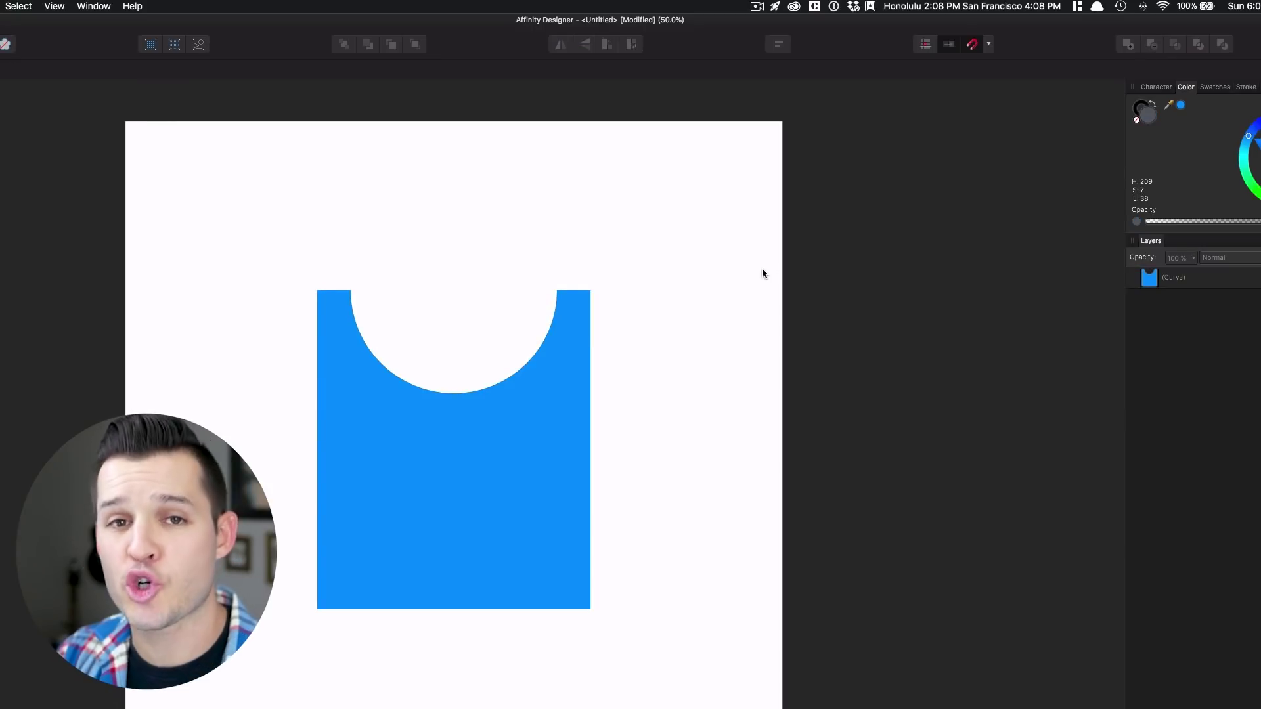
{"action": "key", "text": "super+z"}
{"action": "key", "text": "super+z"}
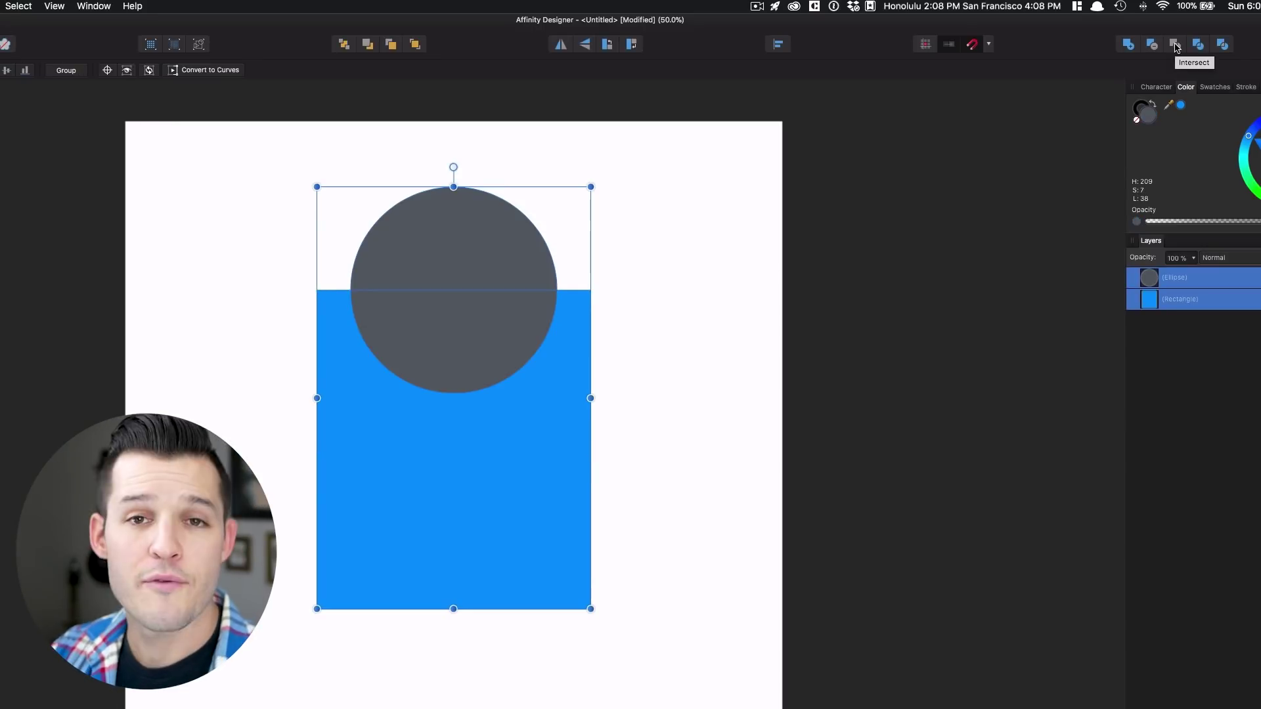
{"action": "left_click", "coordinate": [1175, 45]}
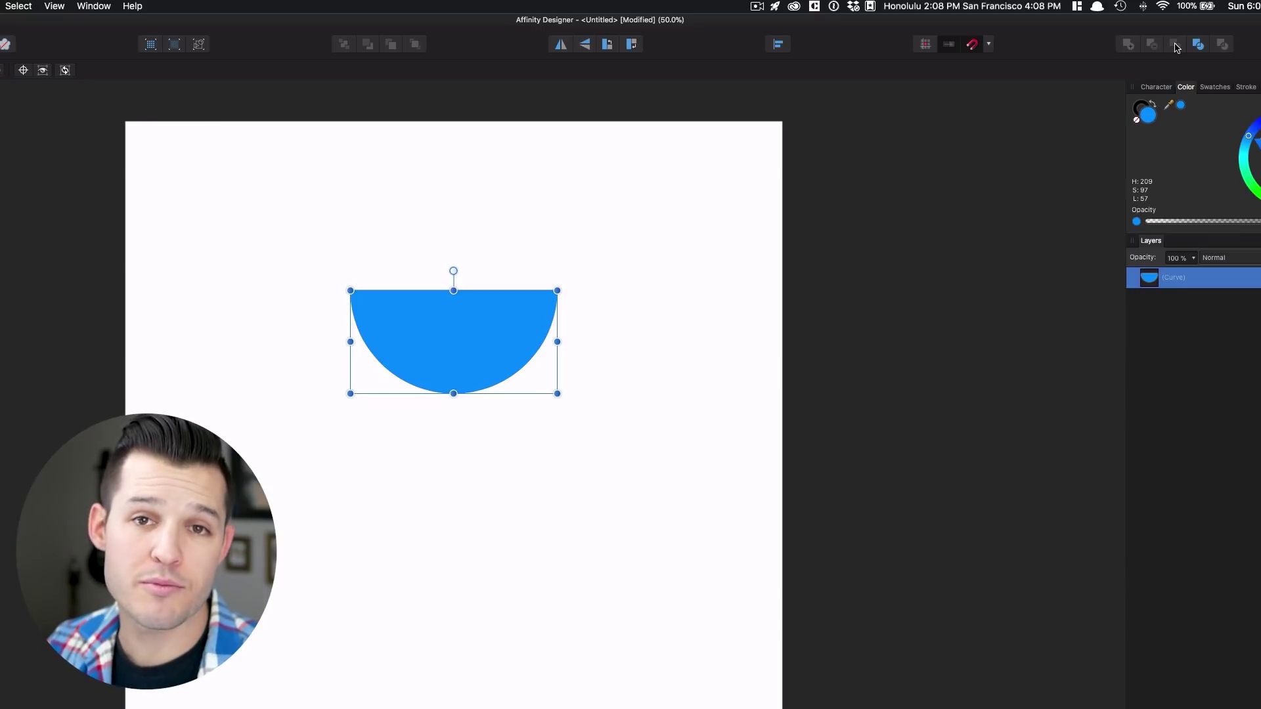
{"action": "key", "text": "super+z"}
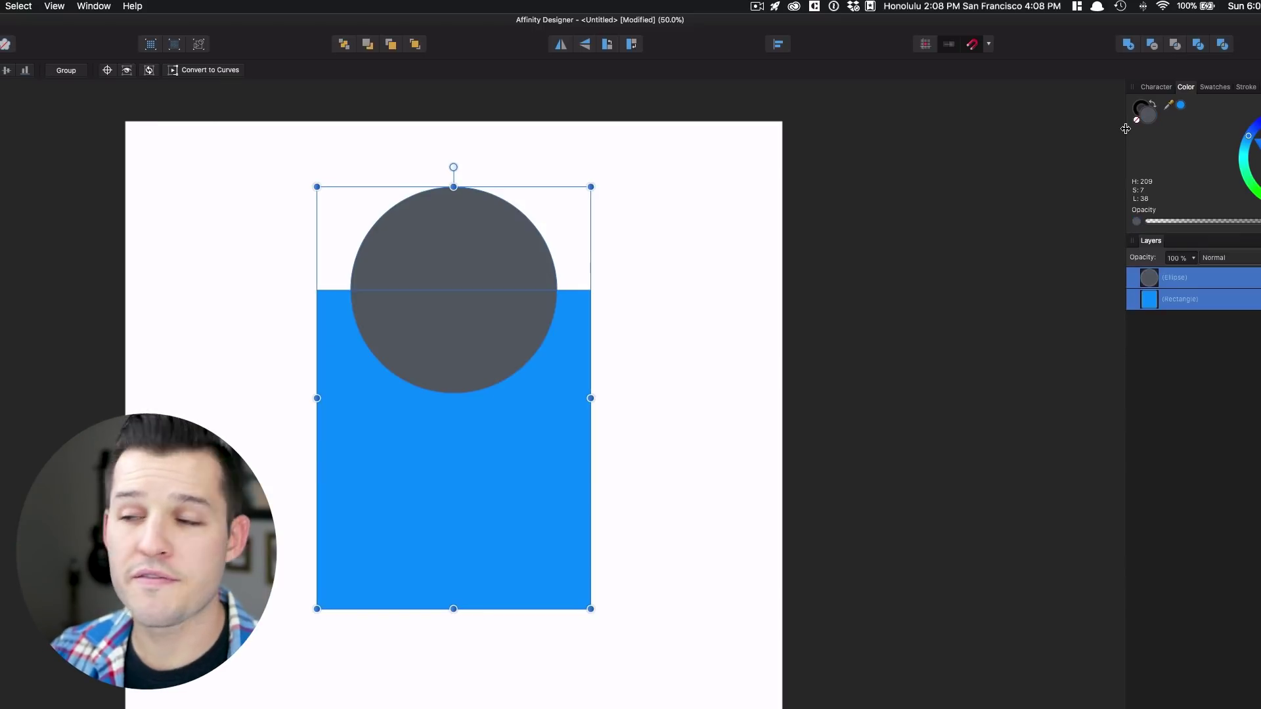
Divide the shapes and pull the pieces apart, then try Combine and undo it.
{"action": "left_click", "coordinate": [1198, 44]}
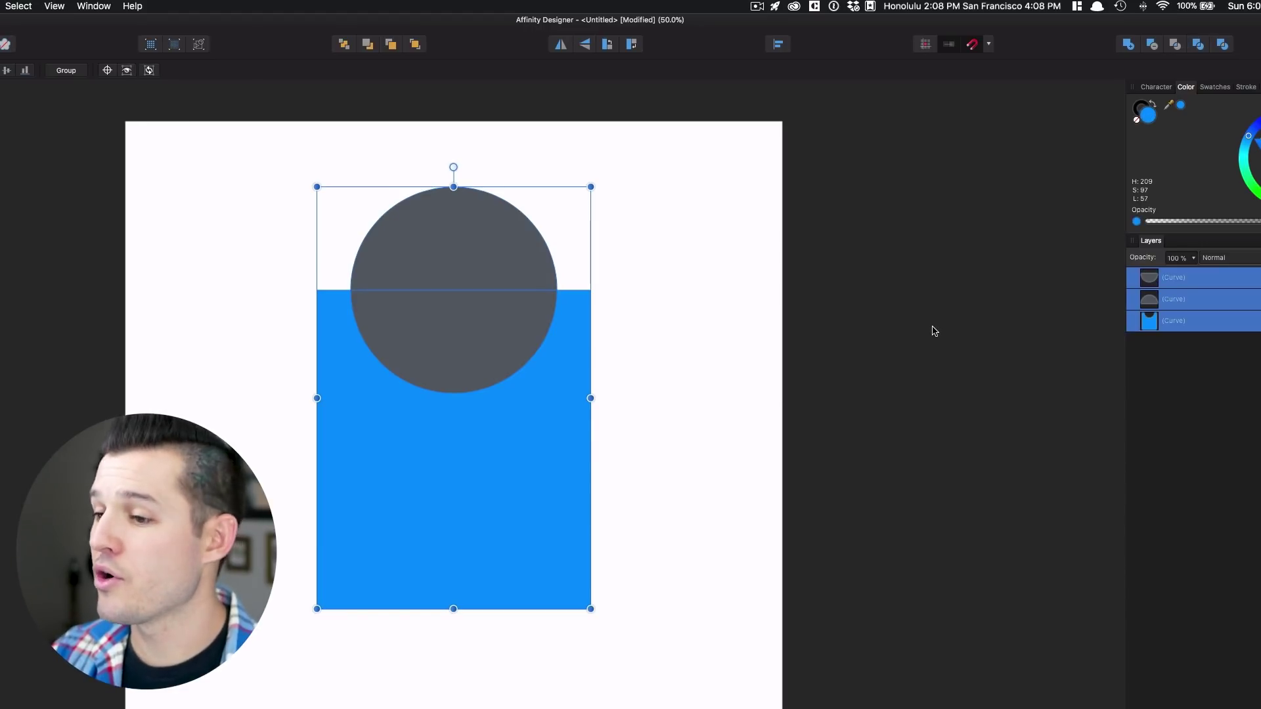
{"action": "left_click", "coordinate": [1058, 360]}
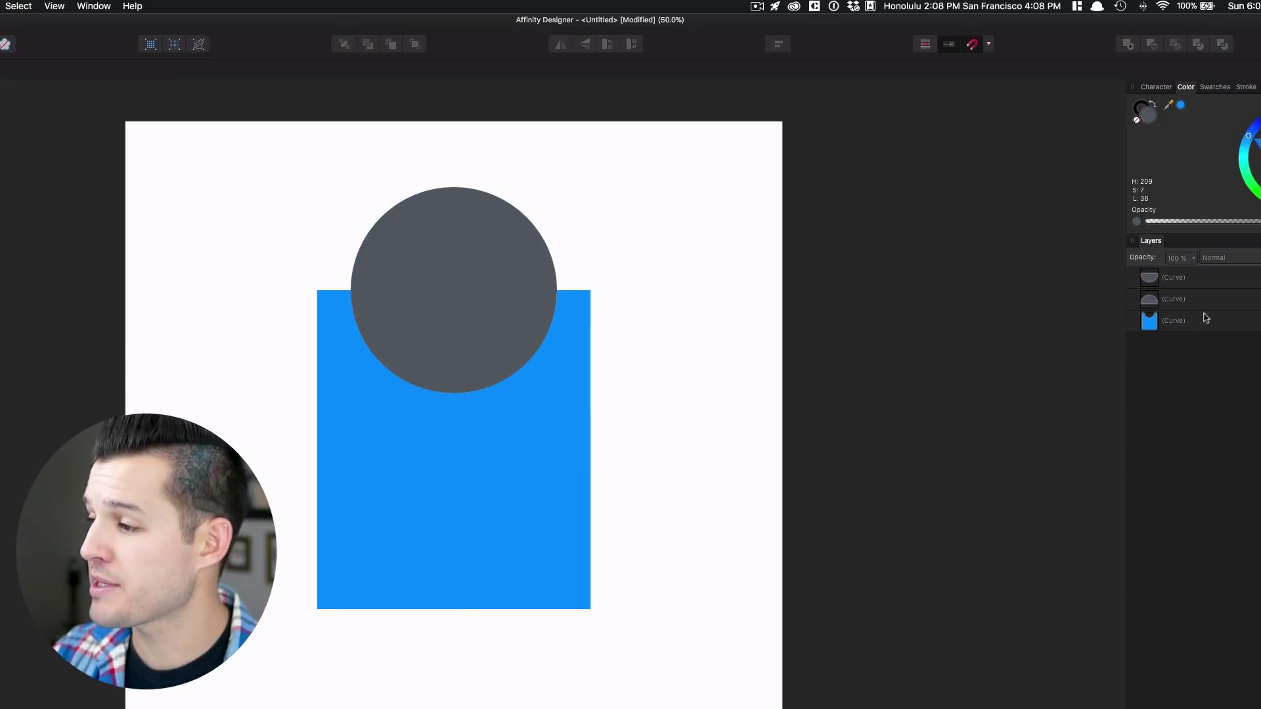
{"action": "left_click", "coordinate": [1182, 277]}
{"action": "left_click_drag", "start_coordinate": [483, 330], "coordinate": [480, 550]}
{"action": "left_click_drag", "start_coordinate": [487, 262], "coordinate": [487, 187]}
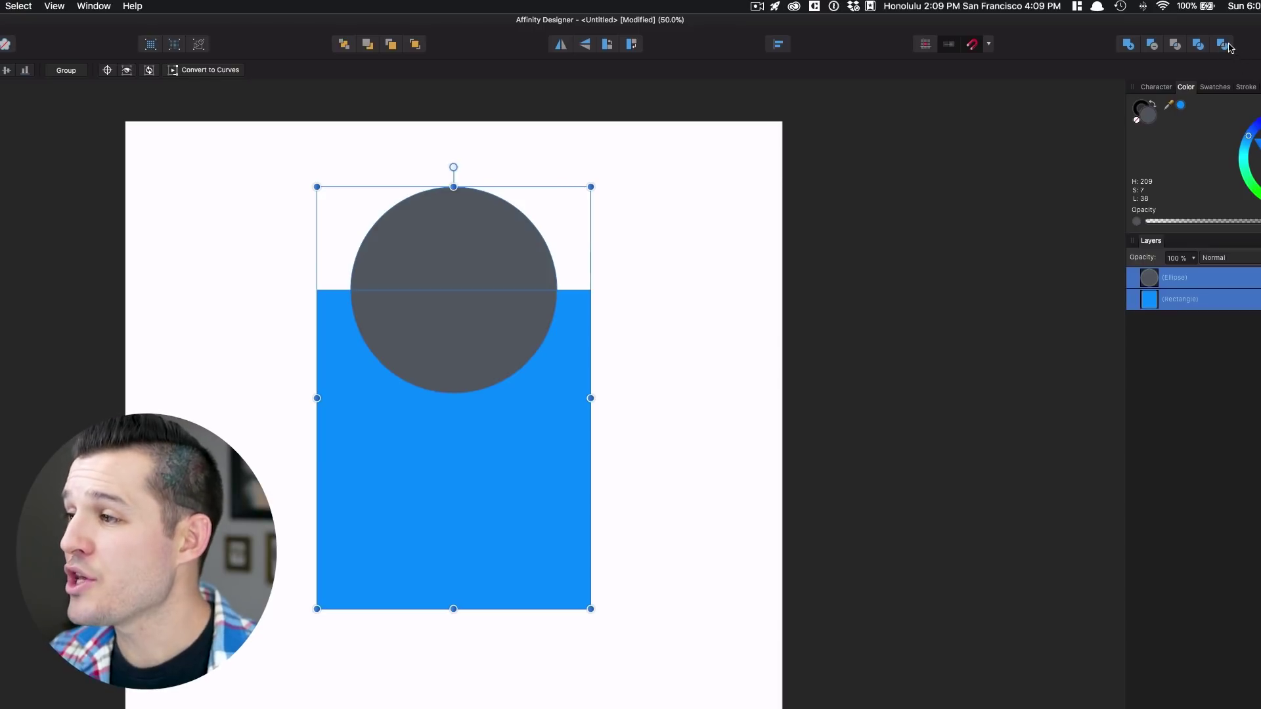
{"action": "left_click", "coordinate": [1222, 45]}
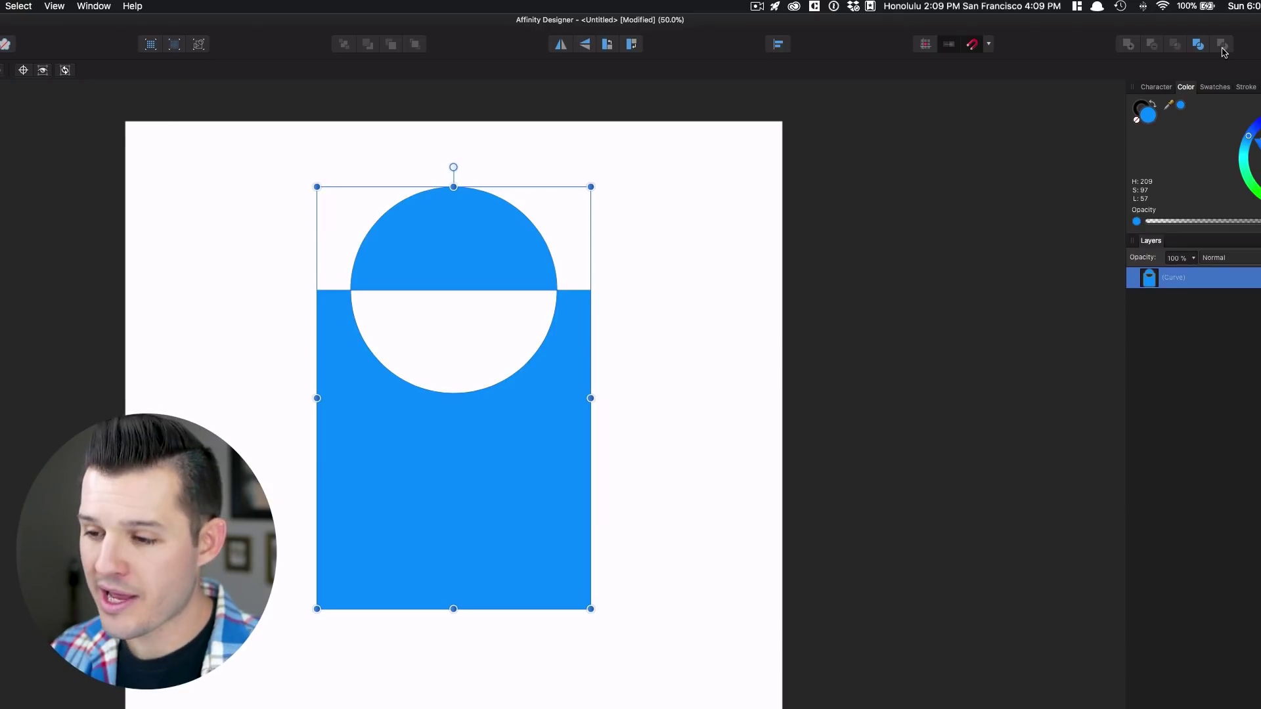
{"action": "key", "text": "super+z"}
Duplicate the grey circle with Cmd+J and move the copy to the lower right.
{"action": "left_click", "coordinate": [748, 359]}
{"action": "left_click", "coordinate": [464, 307]}
{"action": "key", "text": "super+j"}
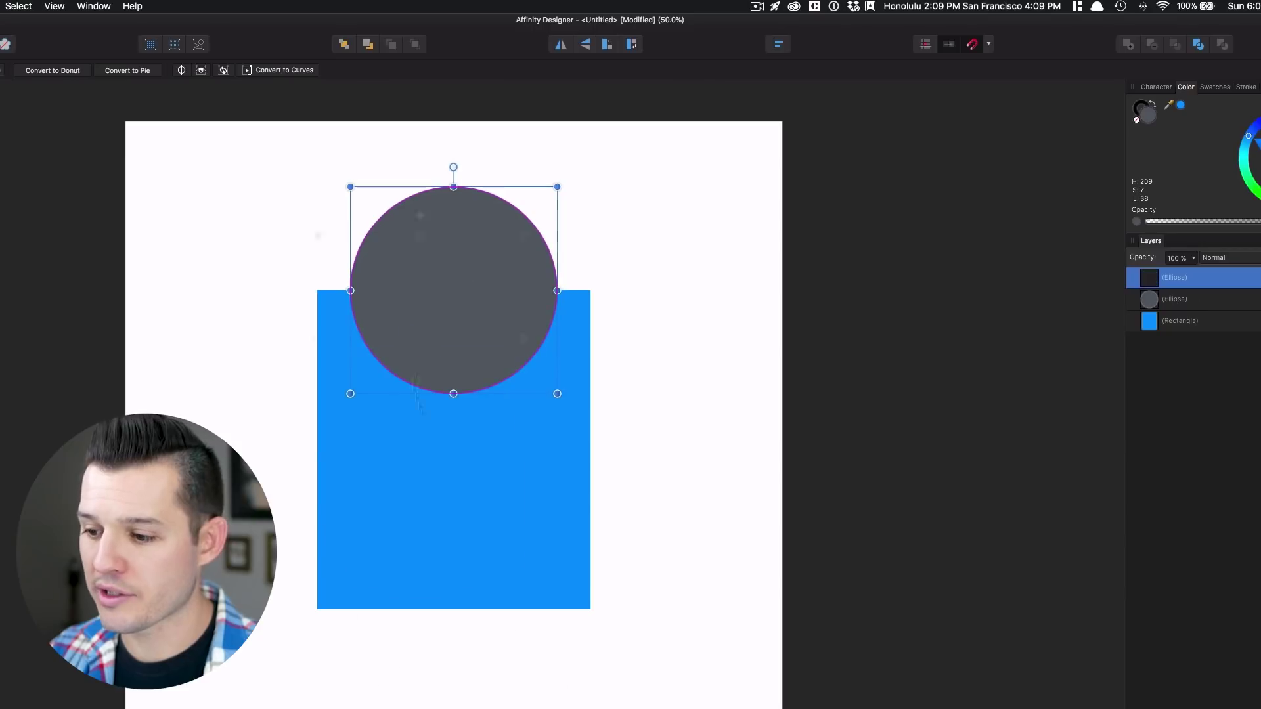
{"action": "left_click_drag", "start_coordinate": [464, 306], "coordinate": [729, 708]}
Apply Xor to both circles and the rectangle, then stretch the bottom circle into a point with the Node tool.
{"action": "left_click_drag", "start_coordinate": [922, 708], "coordinate": [203, 135]}
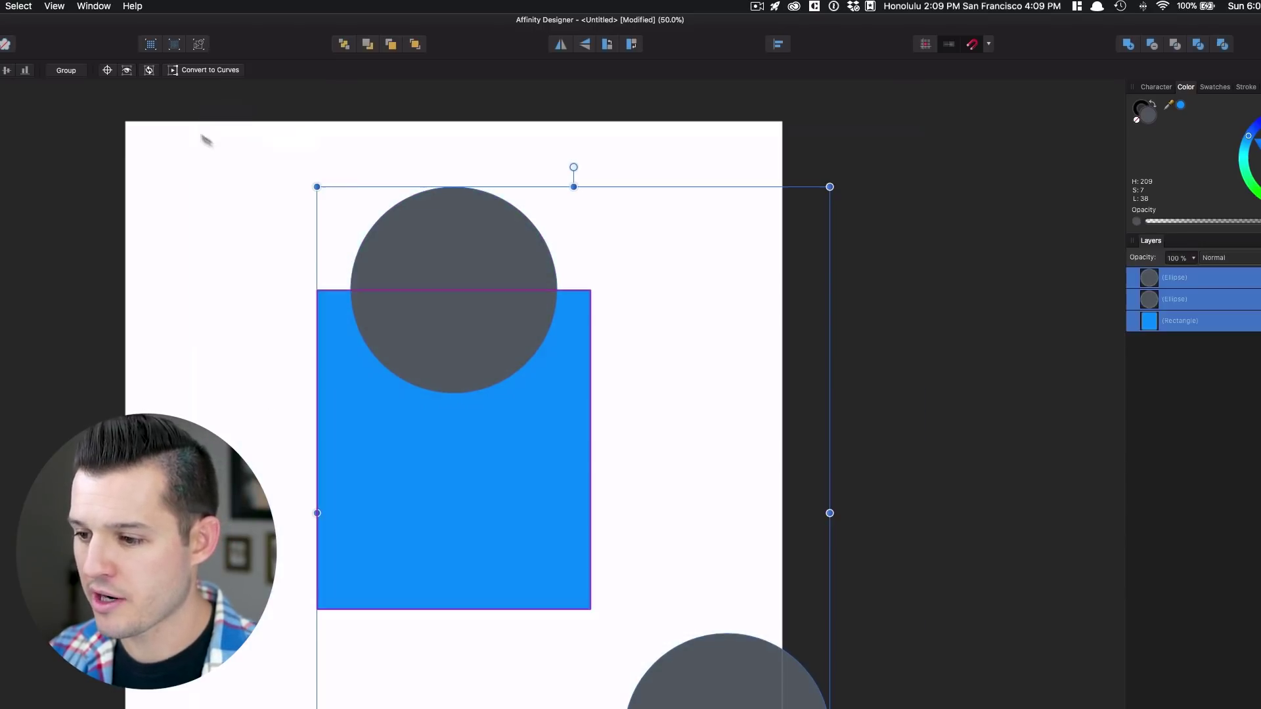
{"action": "left_click", "coordinate": [1197, 44]}
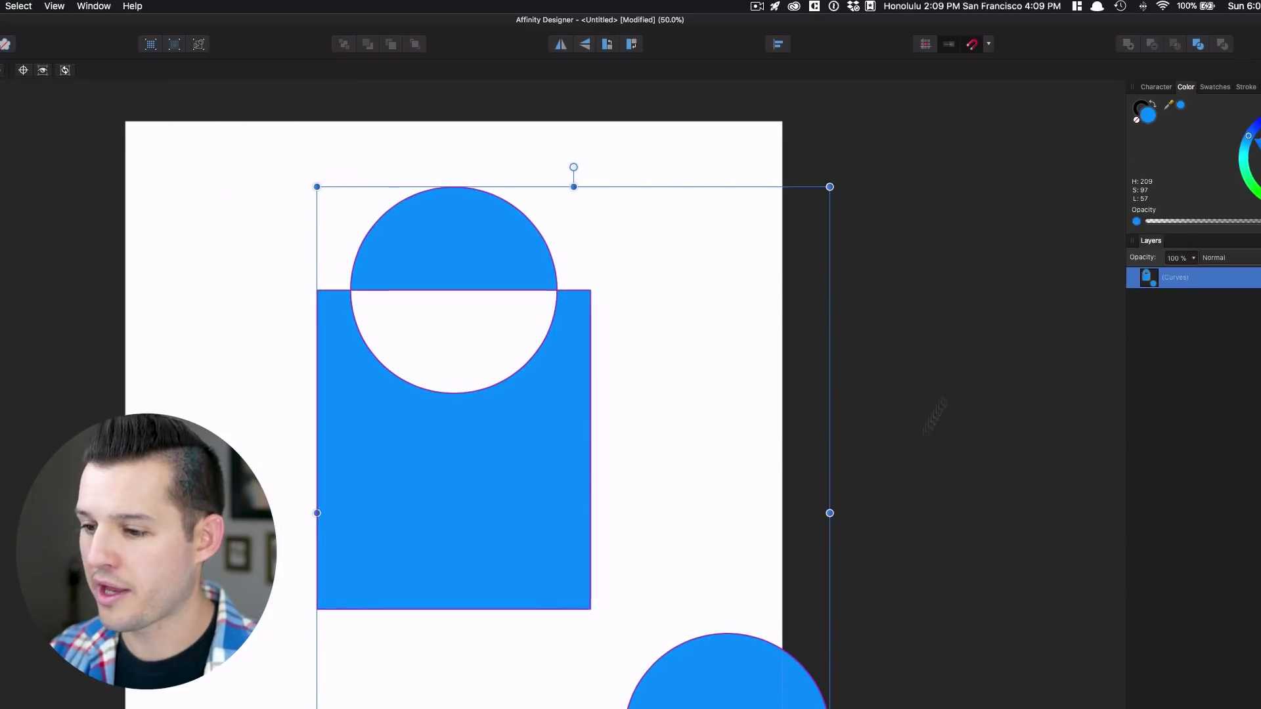
{"action": "left_click_drag", "start_coordinate": [347, 458], "coordinate": [232, 430]}
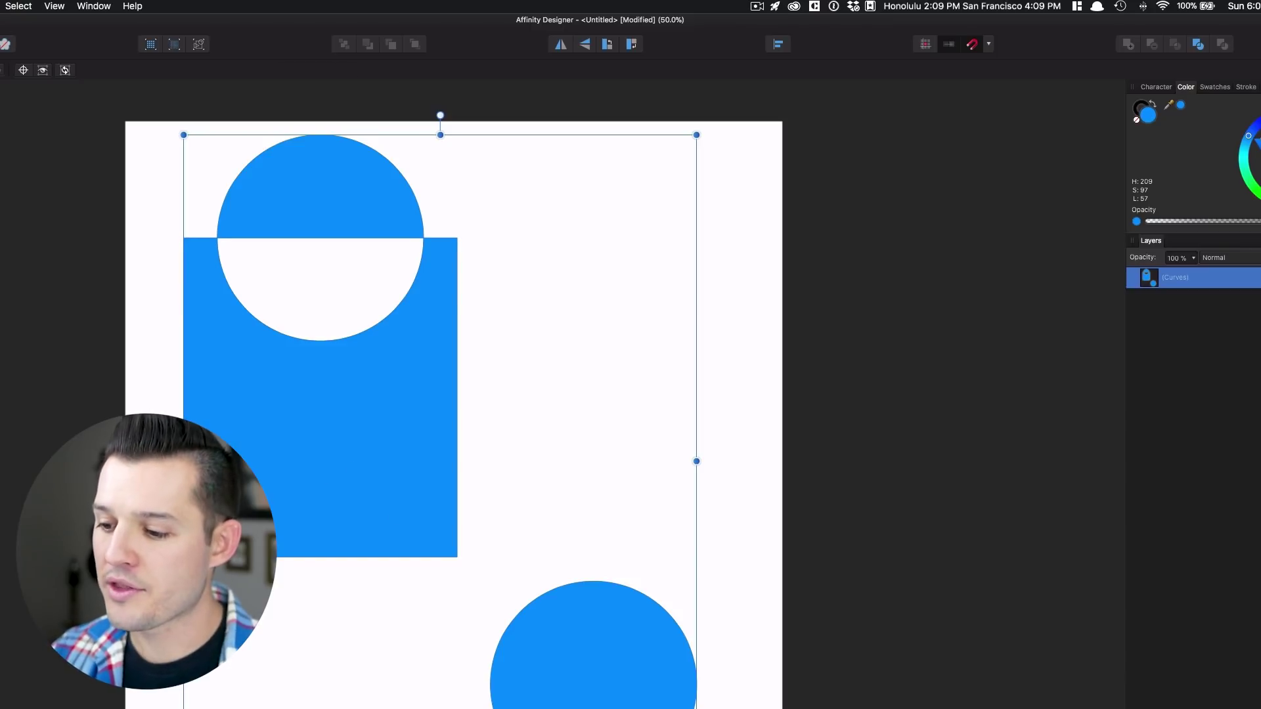
{"action": "key", "text": "a"}
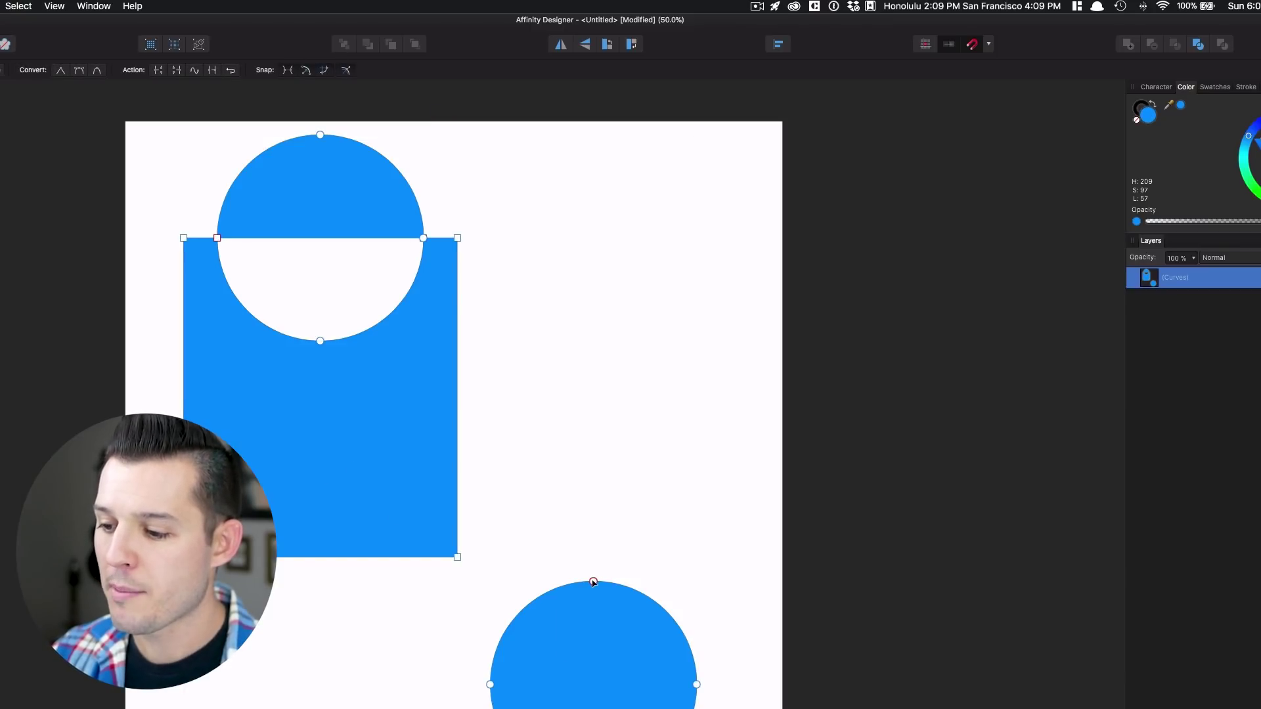
{"action": "left_click_drag", "start_coordinate": [593, 581], "coordinate": [62, 426]}
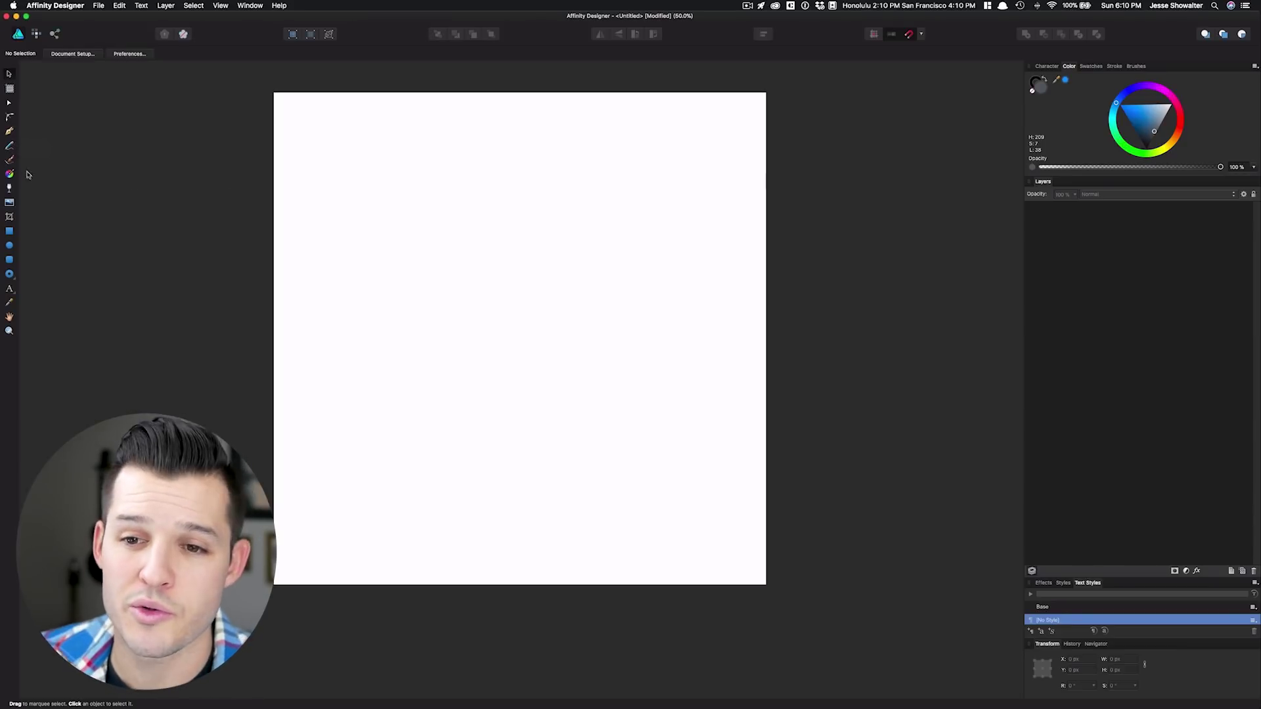
{"action": "left_click", "coordinate": [10, 133]}
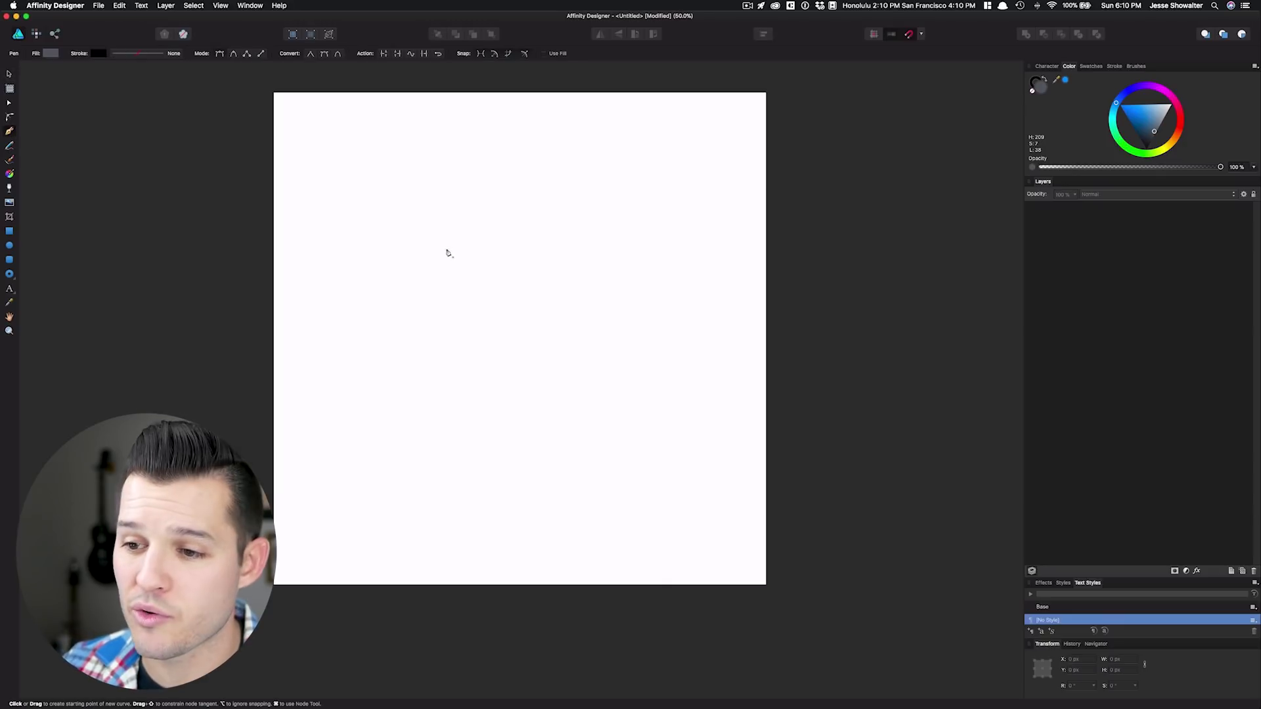
{"action": "left_click", "coordinate": [397, 170]}
{"action": "left_click", "coordinate": [413, 365]}
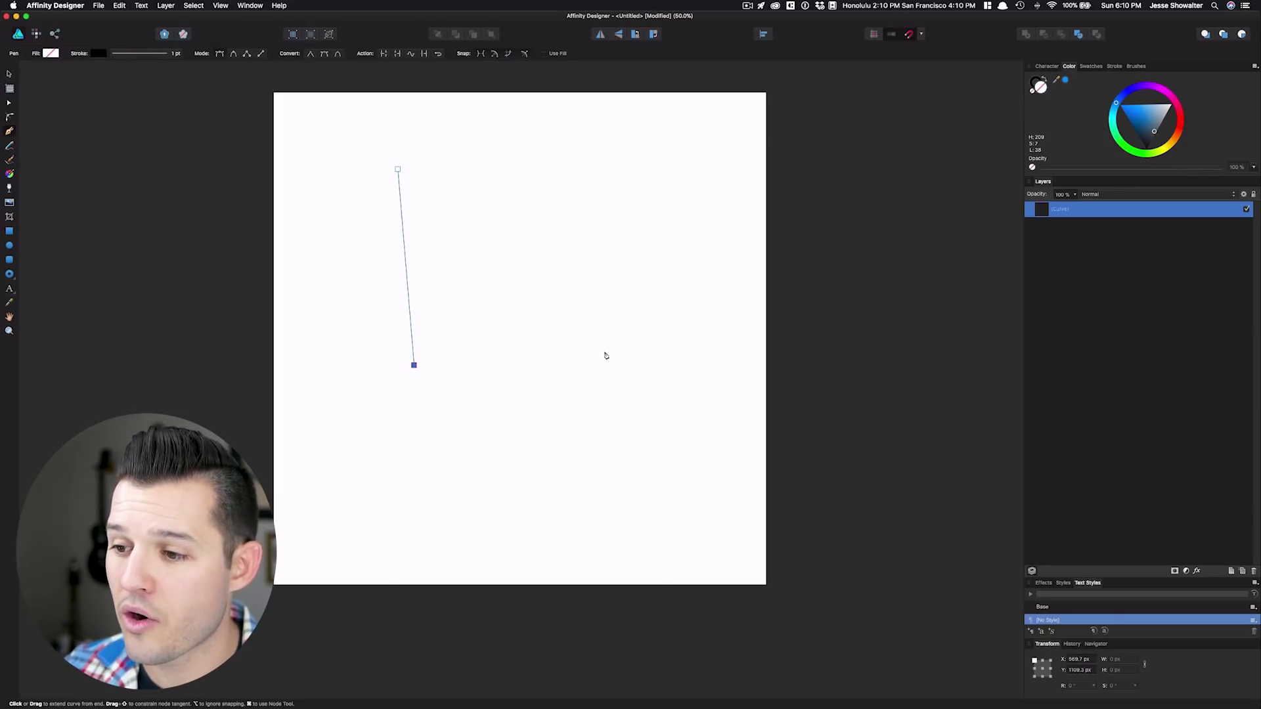
{"action": "left_click", "coordinate": [604, 352]}
{"action": "left_click_drag", "start_coordinate": [621, 201], "coordinate": [507, 112]}
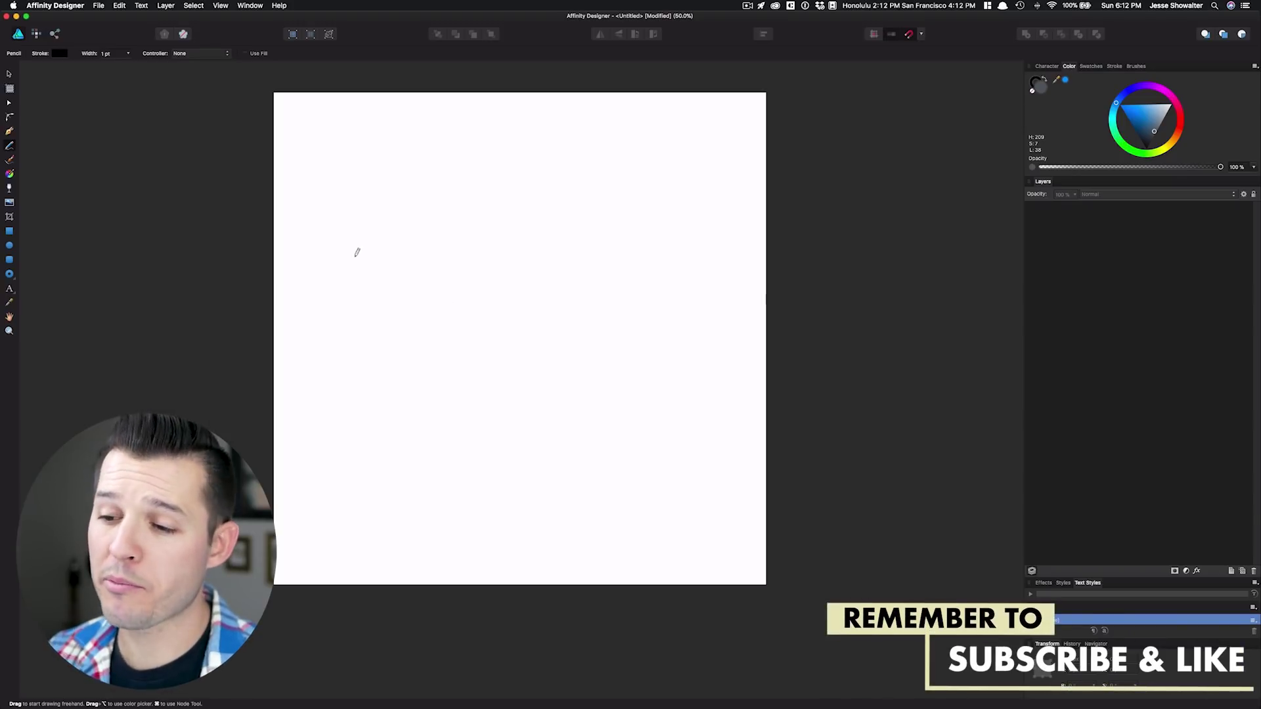
{"action": "mouse_move", "coordinate": [324, 326]}
{"action": "left_mouse_down"}
{"action": "mouse_move", "coordinate": [359, 284]}
{"action": "mouse_move", "coordinate": [414, 319]}
{"action": "mouse_move", "coordinate": [464, 326]}
{"action": "mouse_move", "coordinate": [525, 282]}
{"action": "mouse_move", "coordinate": [578, 356]}
{"action": "mouse_move", "coordinate": [652, 277]}
{"action": "mouse_move", "coordinate": [721, 347]}
{"action": "left_mouse_up"}
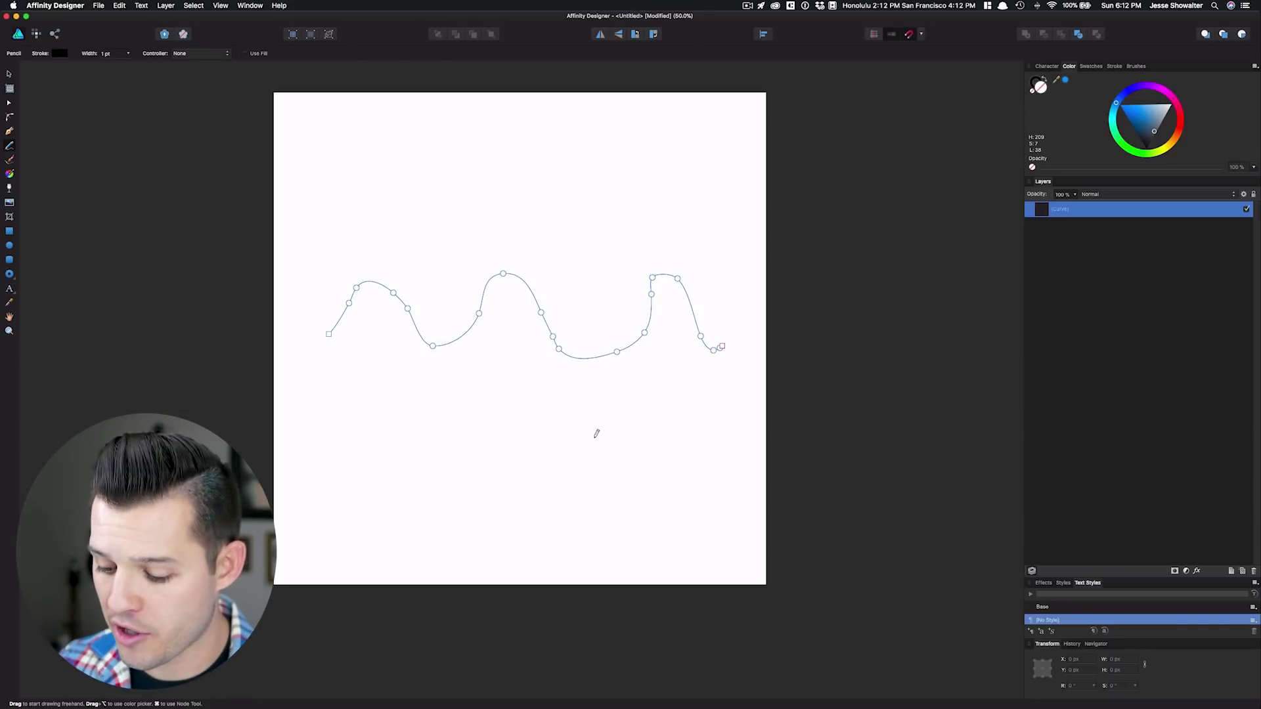
{"action": "key", "text": "a"}
{"action": "left_click_drag", "start_coordinate": [479, 314], "coordinate": [513, 261]}
{"action": "left_click_drag", "start_coordinate": [543, 314], "coordinate": [578, 292]}
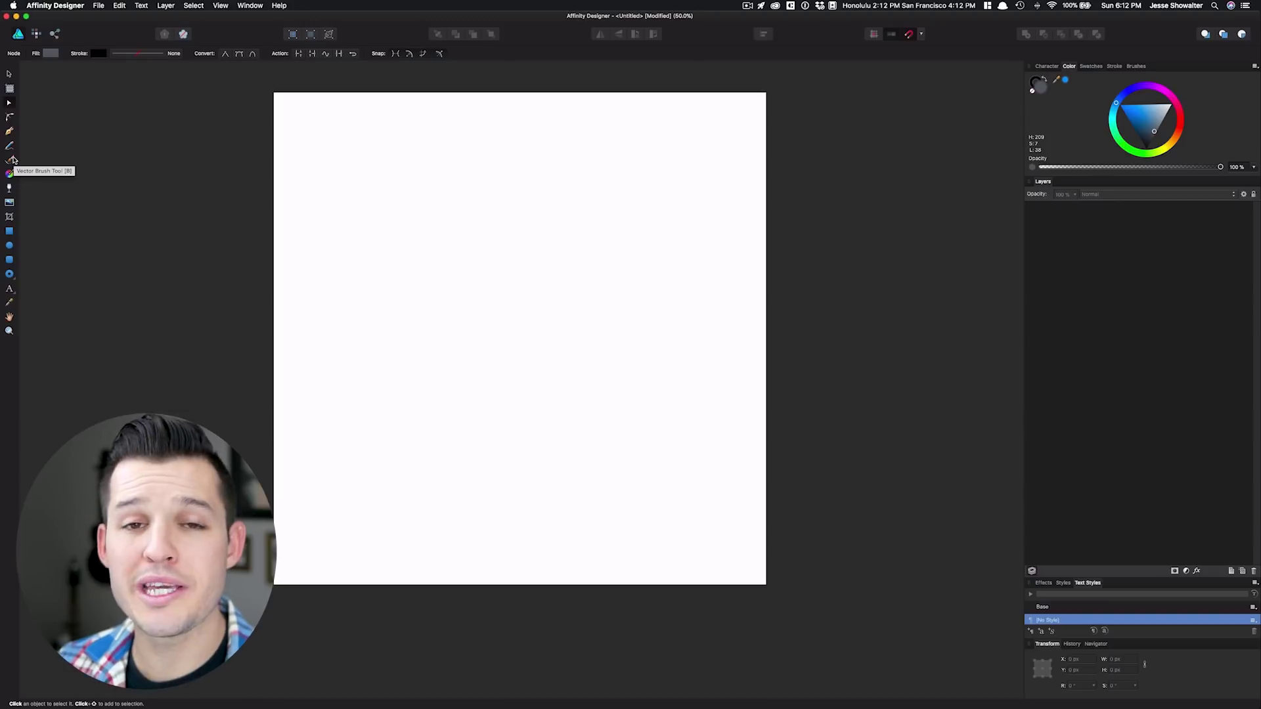
Paint a black wavy stroke, then widen the brush to about 250 px and paint a thick stroke.
{"action": "left_click", "coordinate": [11, 159]}
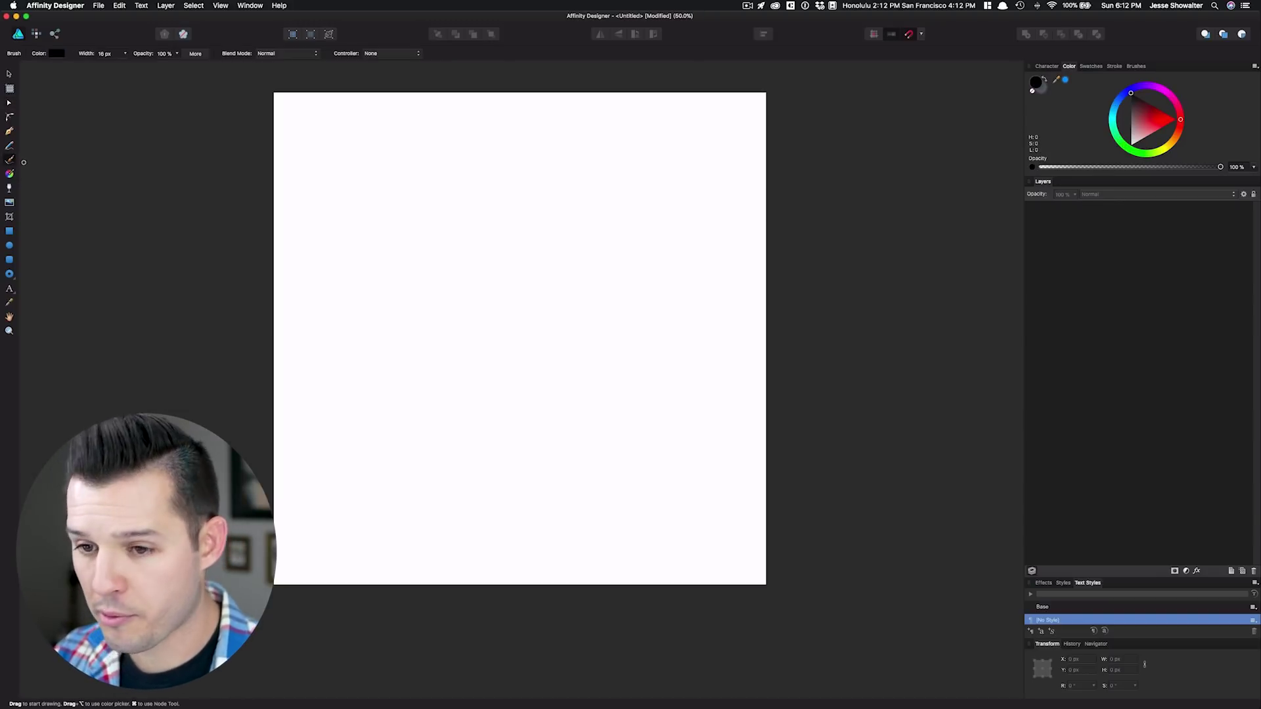
{"action": "key", "text": "n"}
{"action": "key", "text": "b"}
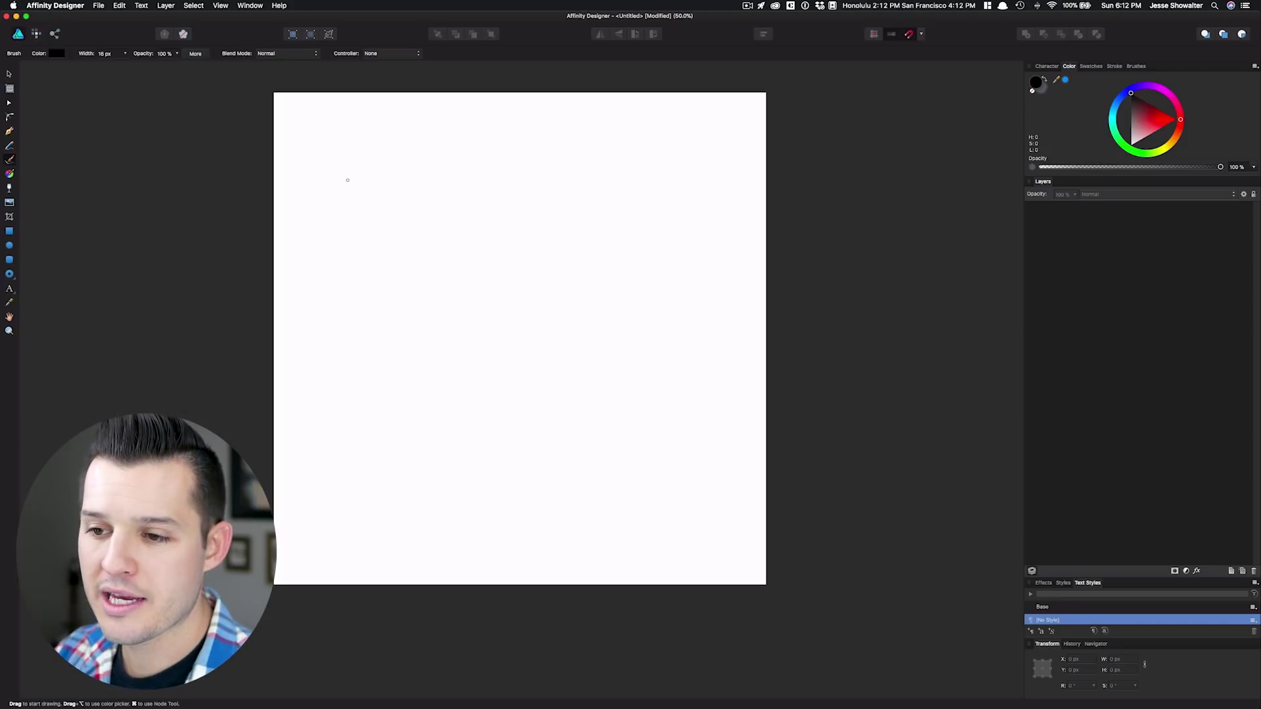
{"action": "mouse_move", "coordinate": [336, 217]}
{"action": "left_mouse_down"}
{"action": "mouse_move", "coordinate": [400, 191]}
{"action": "mouse_move", "coordinate": [589, 162]}
{"action": "left_mouse_up"}
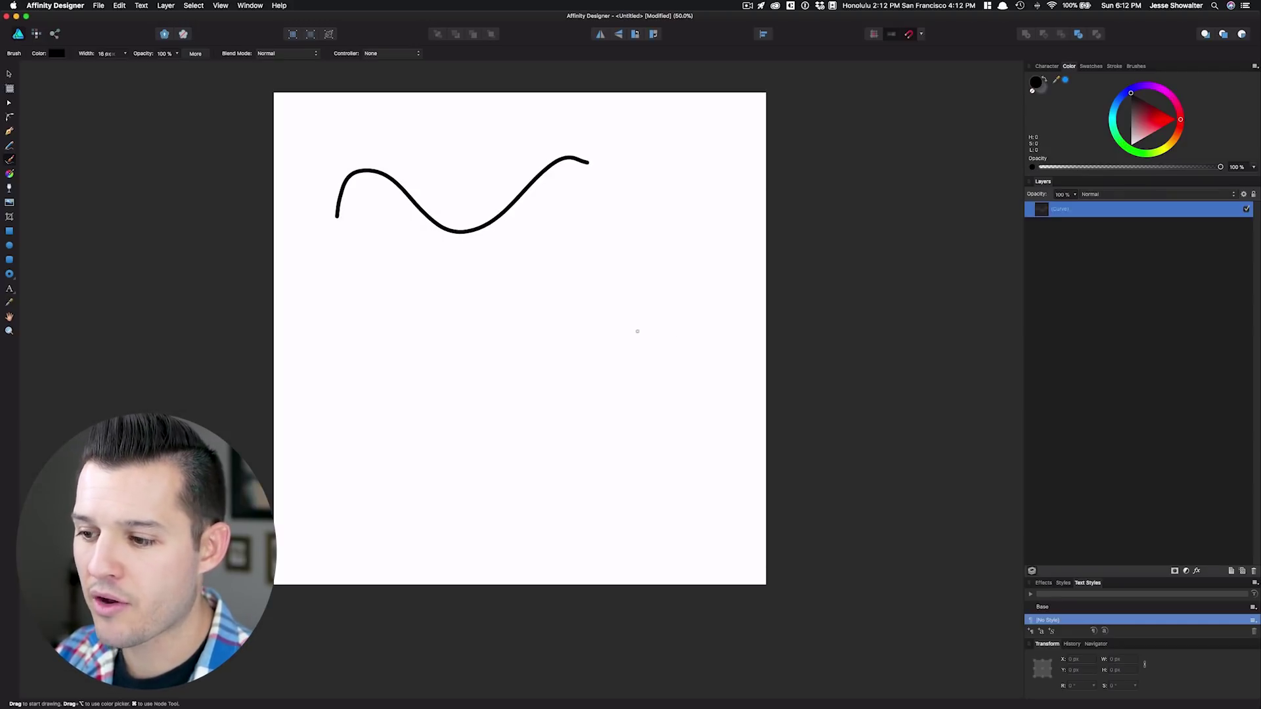
{"action": "key", "text": "bracketright"}
{"action": "key", "text": "bracketright"}
{"action": "key", "text": "bracketright"}
{"action": "key", "text": "bracketright"}
{"action": "key", "text": "bracketright"}
{"action": "key", "text": "bracketright"}
{"action": "key", "text": "bracketright"}
{"action": "key", "text": "bracketright"}
{"action": "key", "text": "bracketright"}
{"action": "key", "text": "bracketright"}
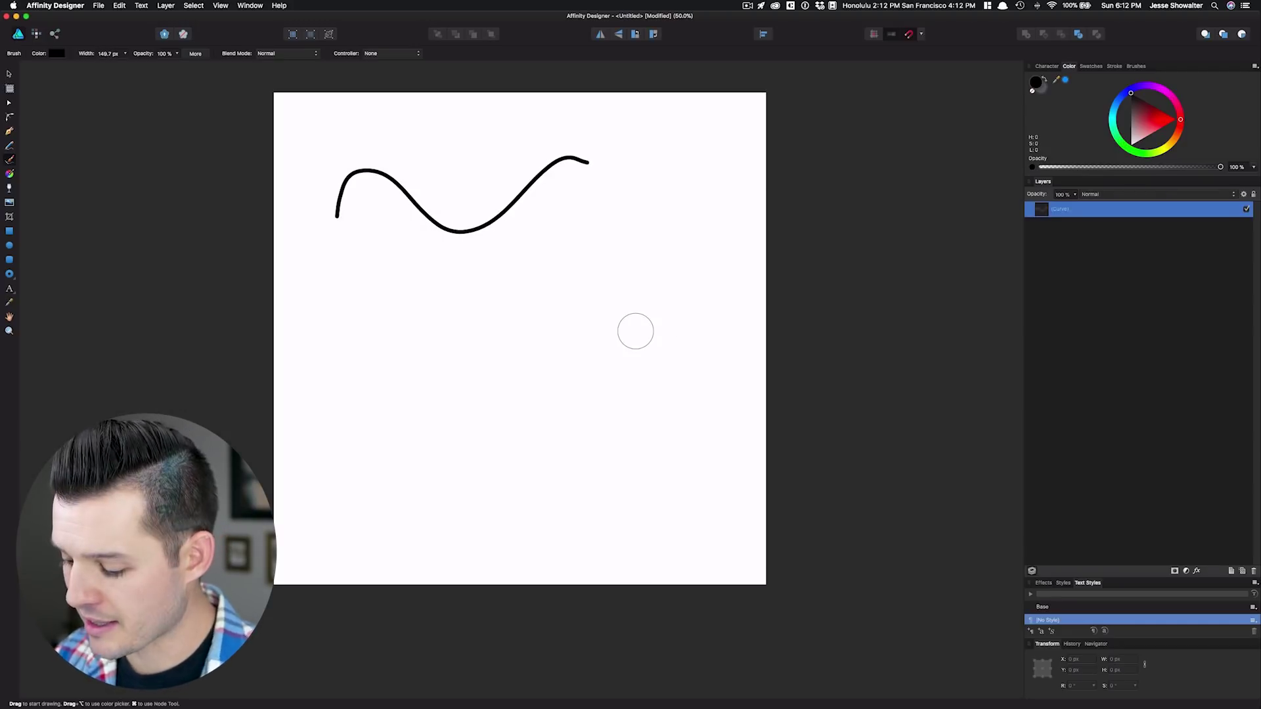
{"action": "key", "text": "bracketright"}
{"action": "key", "text": "bracketright"}
{"action": "key", "text": "bracketright"}
{"action": "key", "text": "bracketright"}
{"action": "key", "text": "bracketright"}
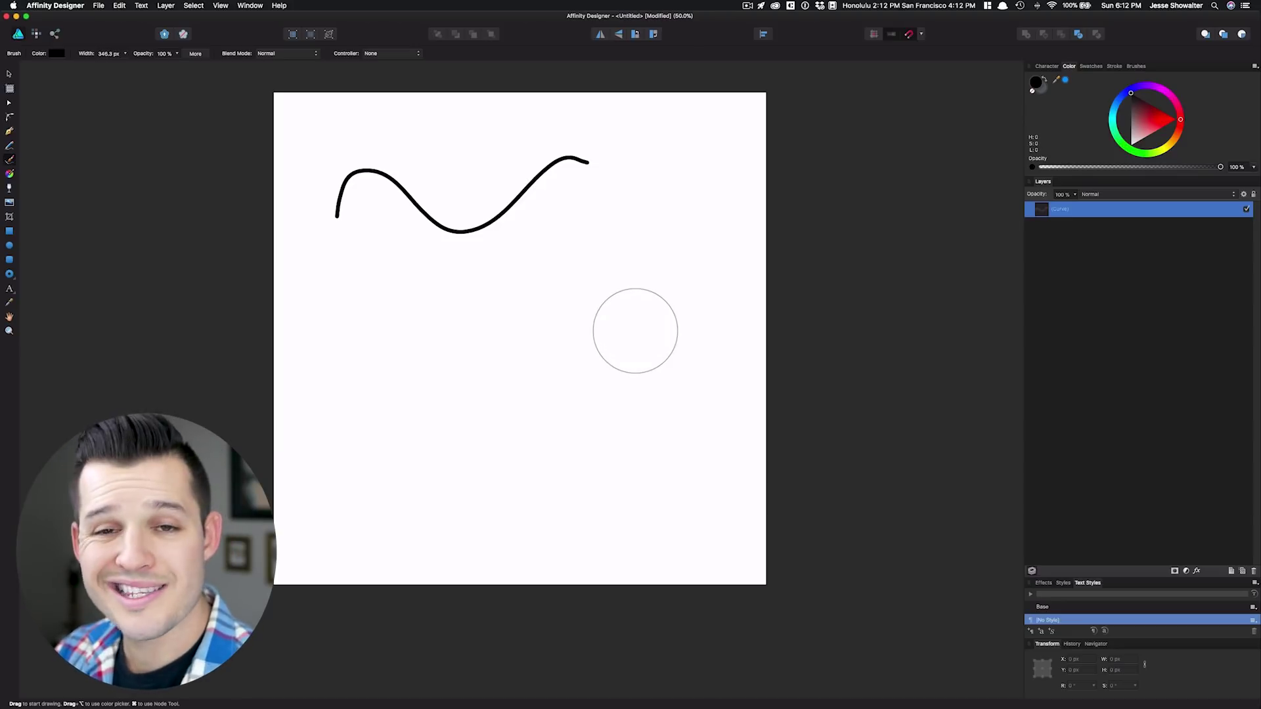
{"action": "mouse_move", "coordinate": [635, 331]}
{"action": "left_mouse_down"}
{"action": "mouse_move", "coordinate": [474, 324]}
{"action": "mouse_move", "coordinate": [339, 400]}
{"action": "mouse_move", "coordinate": [319, 367]}
{"action": "left_mouse_up"}
Paint a textured stroke with the 64 px brush and a curved stroke with the 32 px brush.
{"action": "left_click", "coordinate": [1135, 66]}
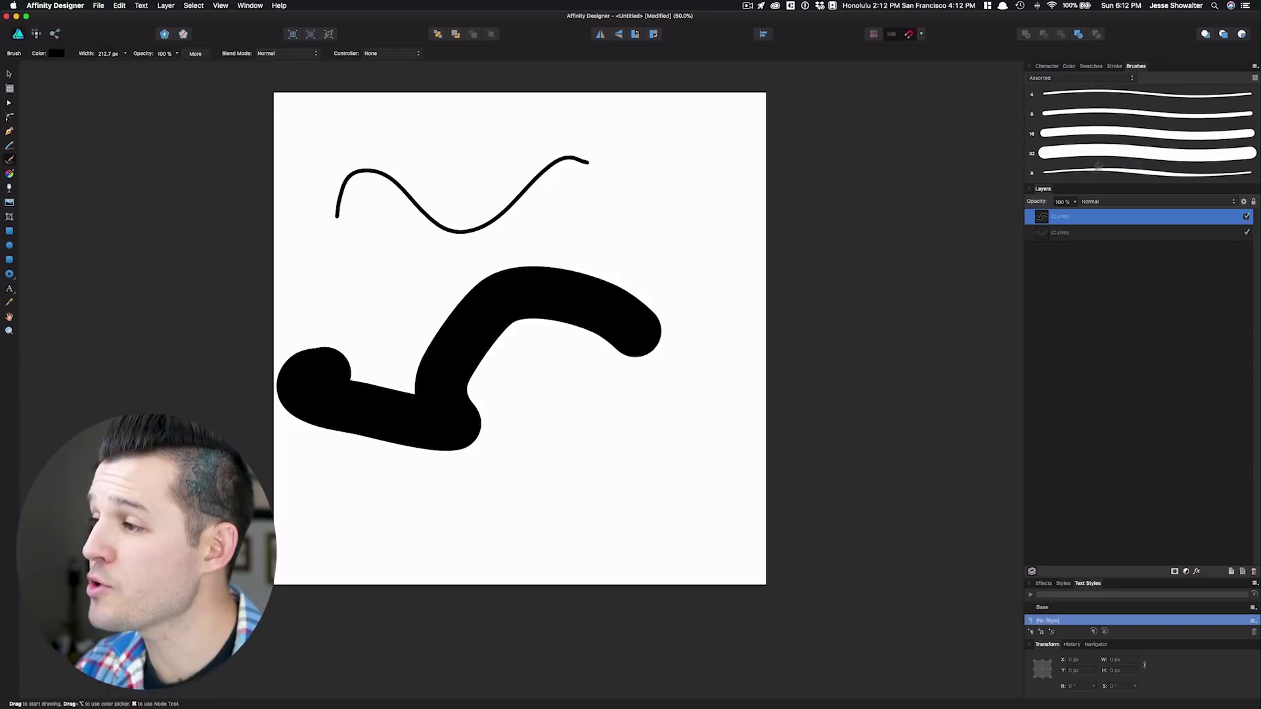
{"action": "scroll", "coordinate": [1129, 131], "scroll_direction": "down", "scroll_amount": 5}
{"action": "left_click", "coordinate": [1129, 133]}
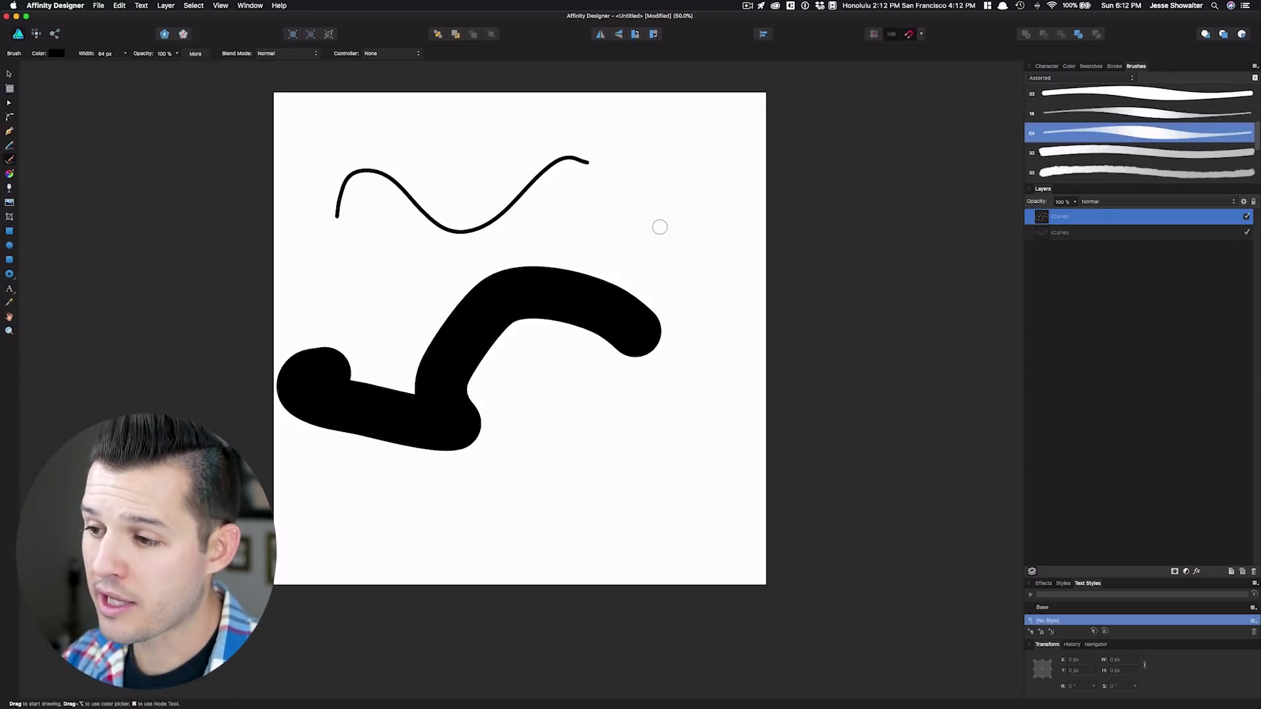
{"action": "mouse_move", "coordinate": [665, 226]}
{"action": "left_mouse_down"}
{"action": "mouse_move", "coordinate": [532, 206]}
{"action": "mouse_move", "coordinate": [333, 265]}
{"action": "left_mouse_up"}
{"action": "left_click", "coordinate": [1087, 174]}
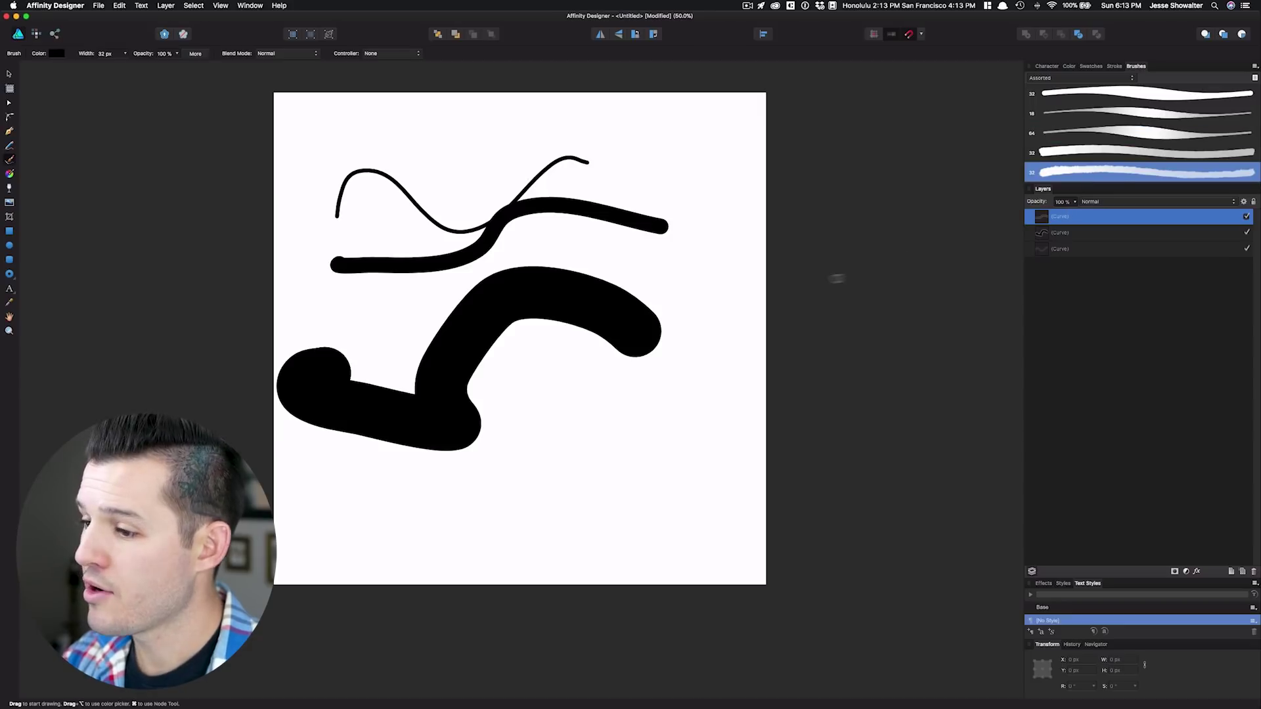
{"action": "mouse_move", "coordinate": [719, 278]}
{"action": "left_mouse_down"}
{"action": "mouse_move", "coordinate": [709, 328]}
{"action": "mouse_move", "coordinate": [540, 354]}
{"action": "left_mouse_up"}
{"action": "scroll", "coordinate": [1155, 158], "scroll_direction": "down", "scroll_amount": 5}
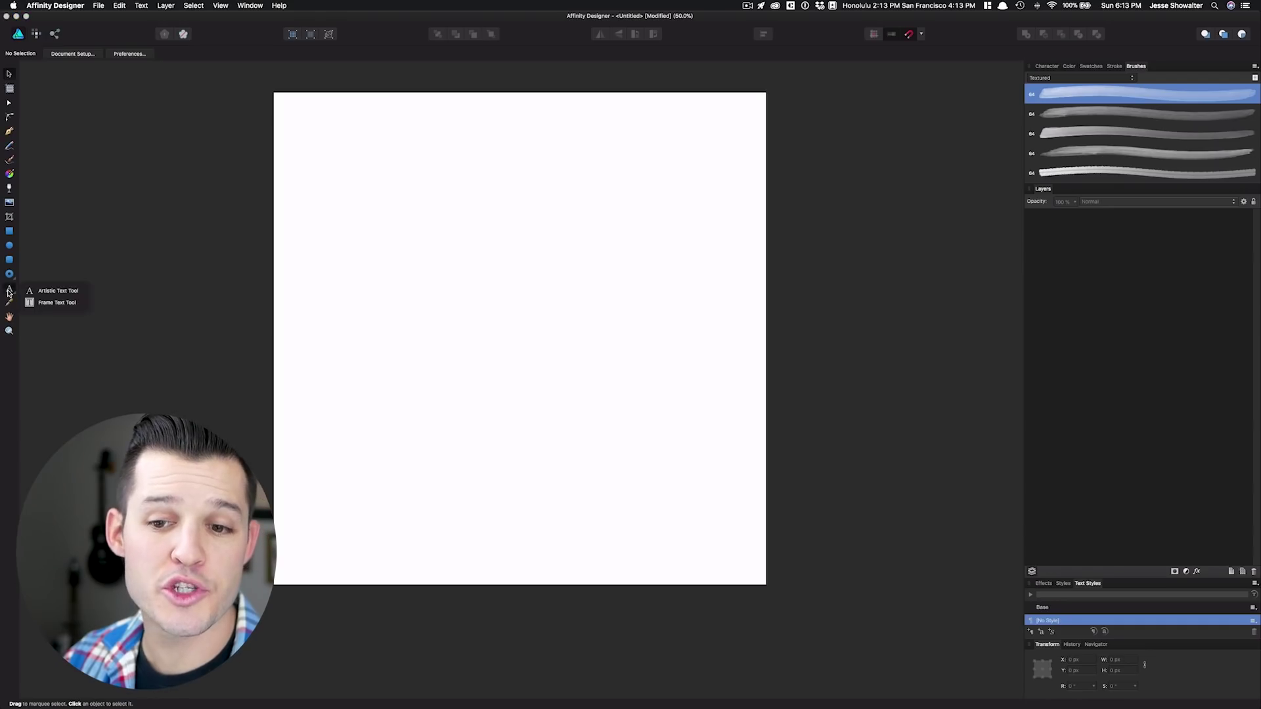
Create a trial artistic text reading 'akjsdhfjsedh' on the page.
{"action": "left_click", "coordinate": [76, 293]}
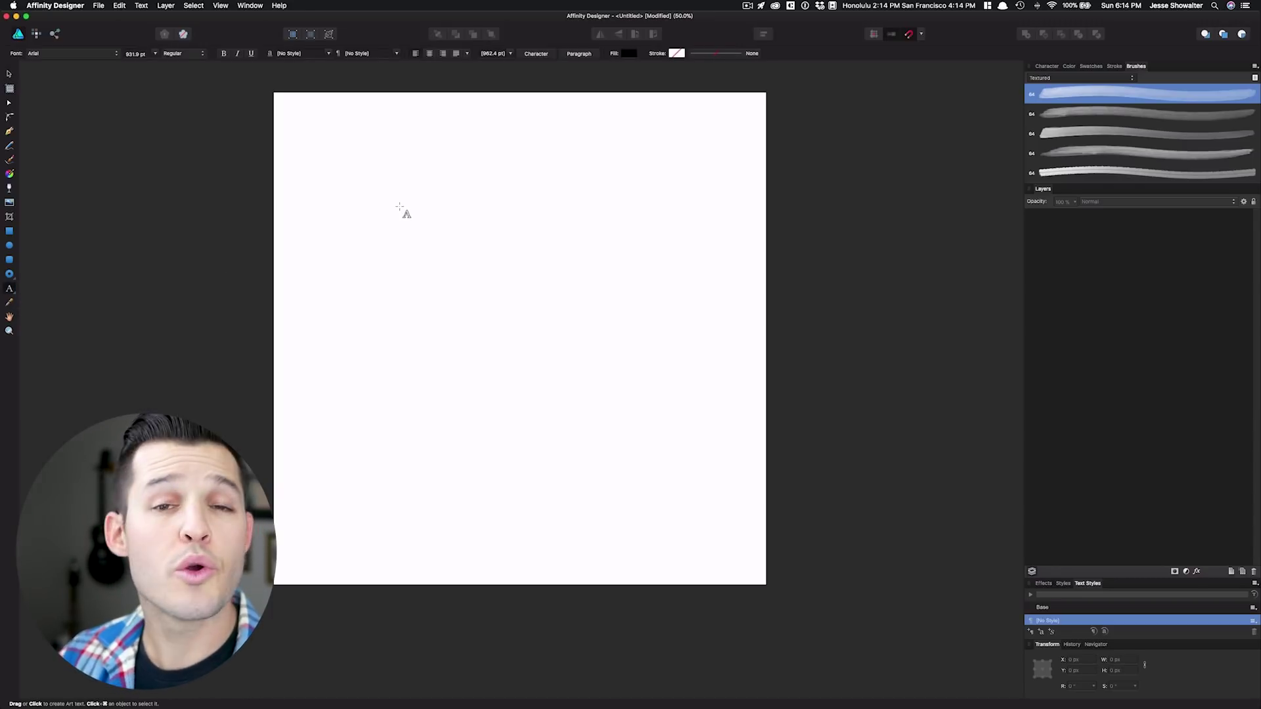
{"action": "left_click", "coordinate": [357, 235]}
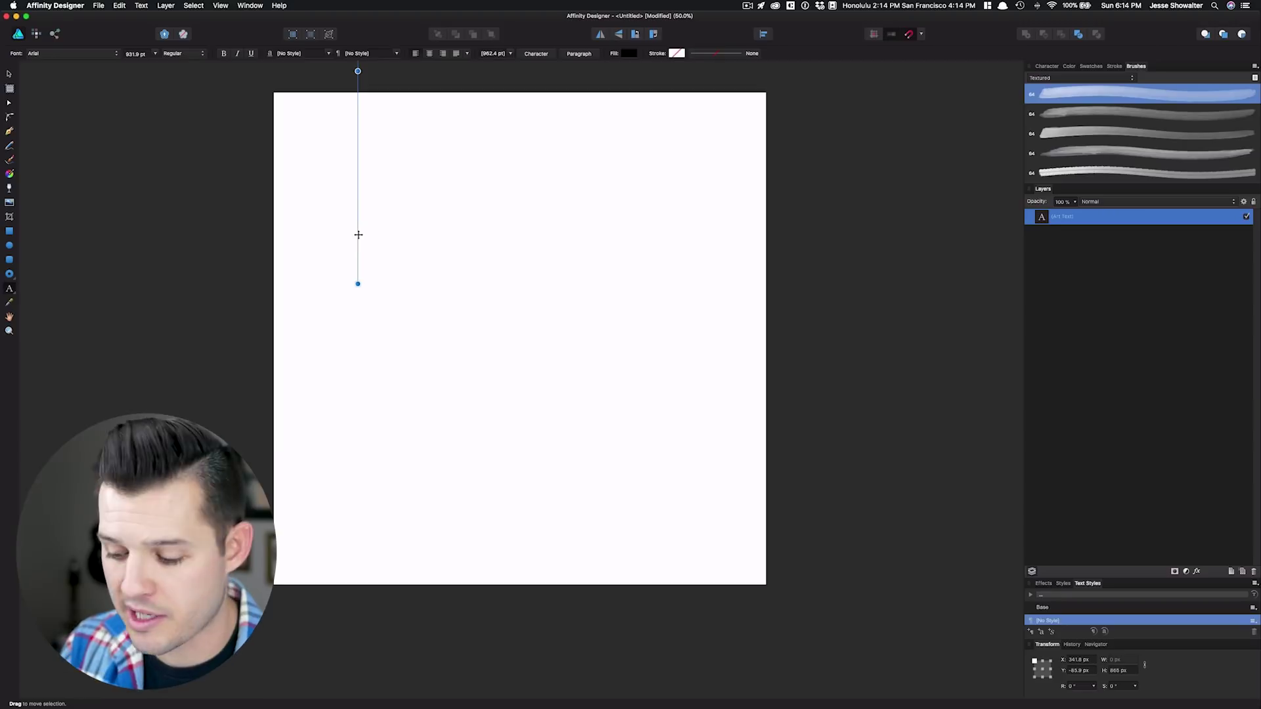
{"action": "type", "text": "akjsdhfjsedh"}
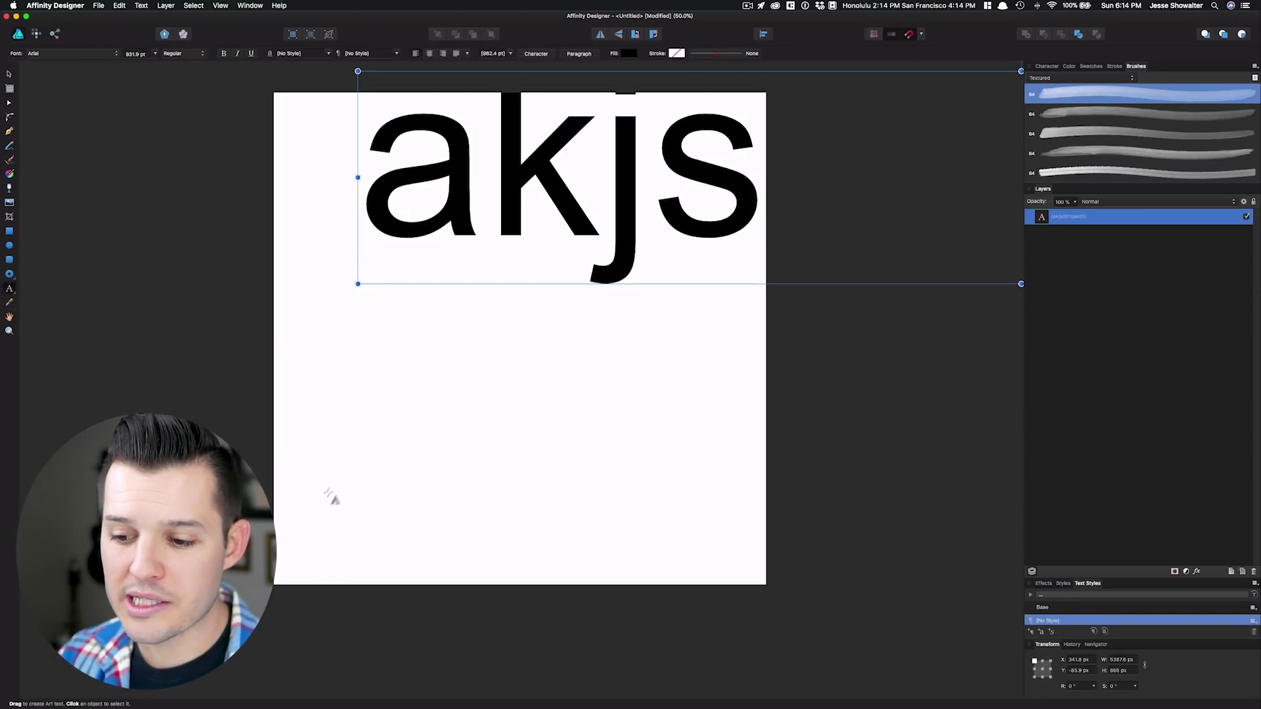
Add a 'Hello' text object near the lower left and delete the trial gibberish text.
{"action": "mouse_move", "coordinate": [328, 493]}
{"action": "left_mouse_down"}
{"action": "mouse_move", "coordinate": [423, 366]}
{"action": "mouse_move", "coordinate": [365, 426]}
{"action": "left_mouse_up"}
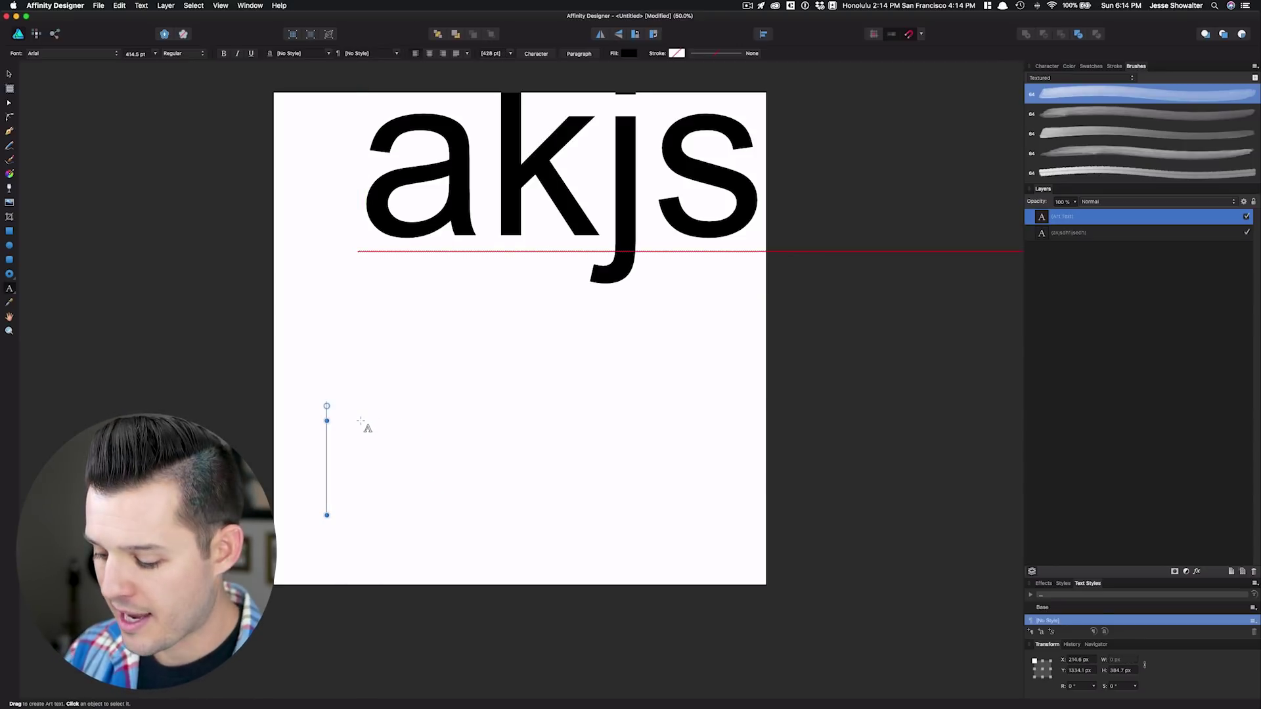
{"action": "type", "text": "Hello"}
{"action": "key", "text": "Escape"}
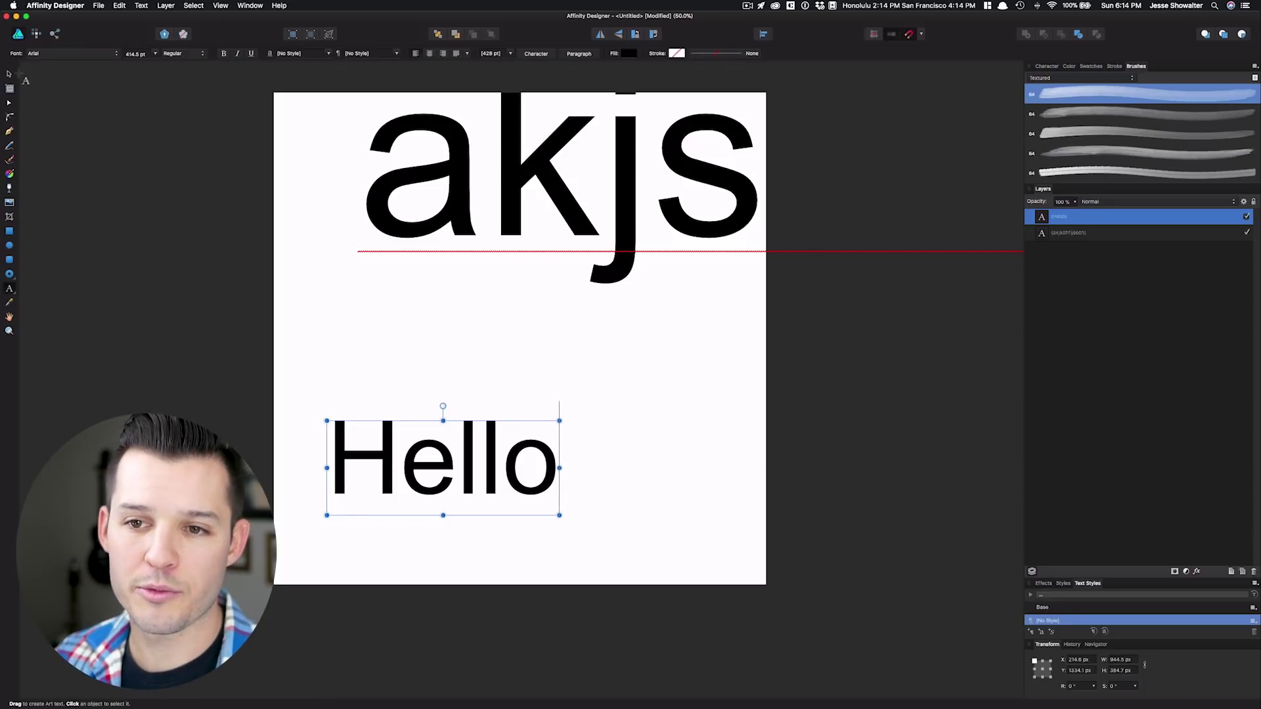
{"action": "left_click", "coordinate": [10, 74]}
{"action": "left_click", "coordinate": [428, 121]}
{"action": "key", "text": "Delete"}
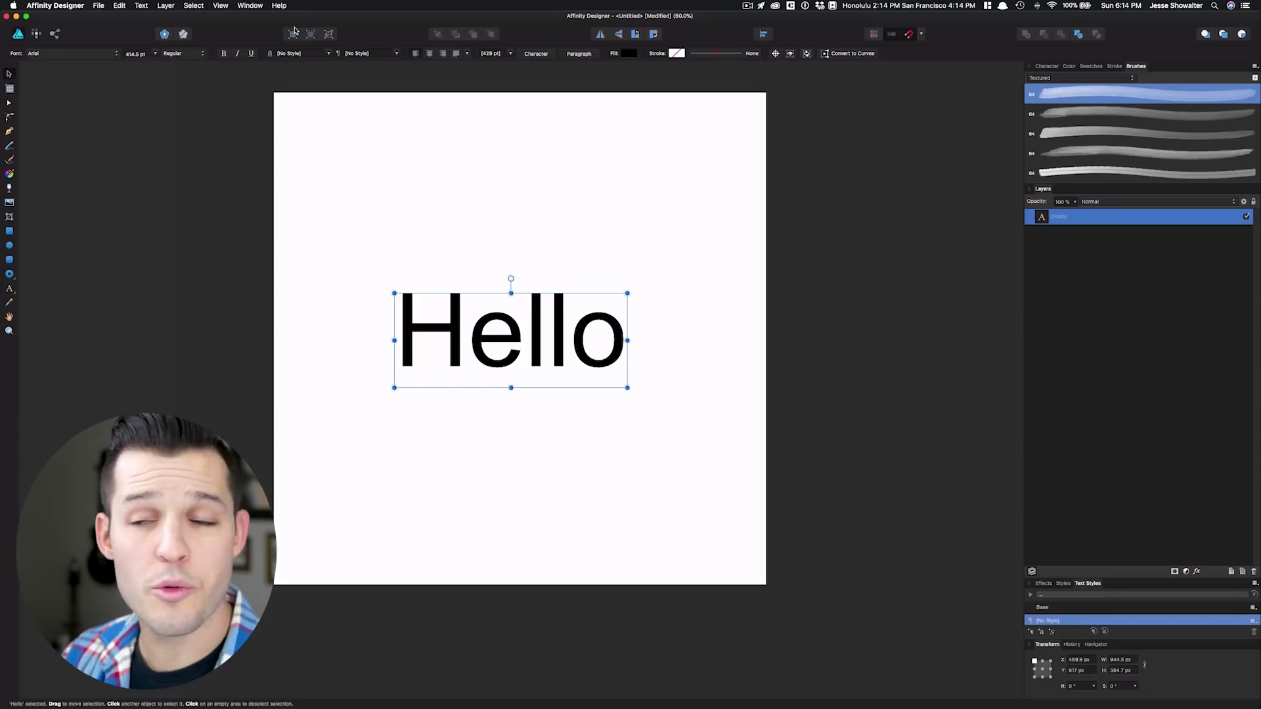
Set Hello in Adobe Myungjo Std with an underline, then deselect it.
{"action": "left_click", "coordinate": [1047, 68]}
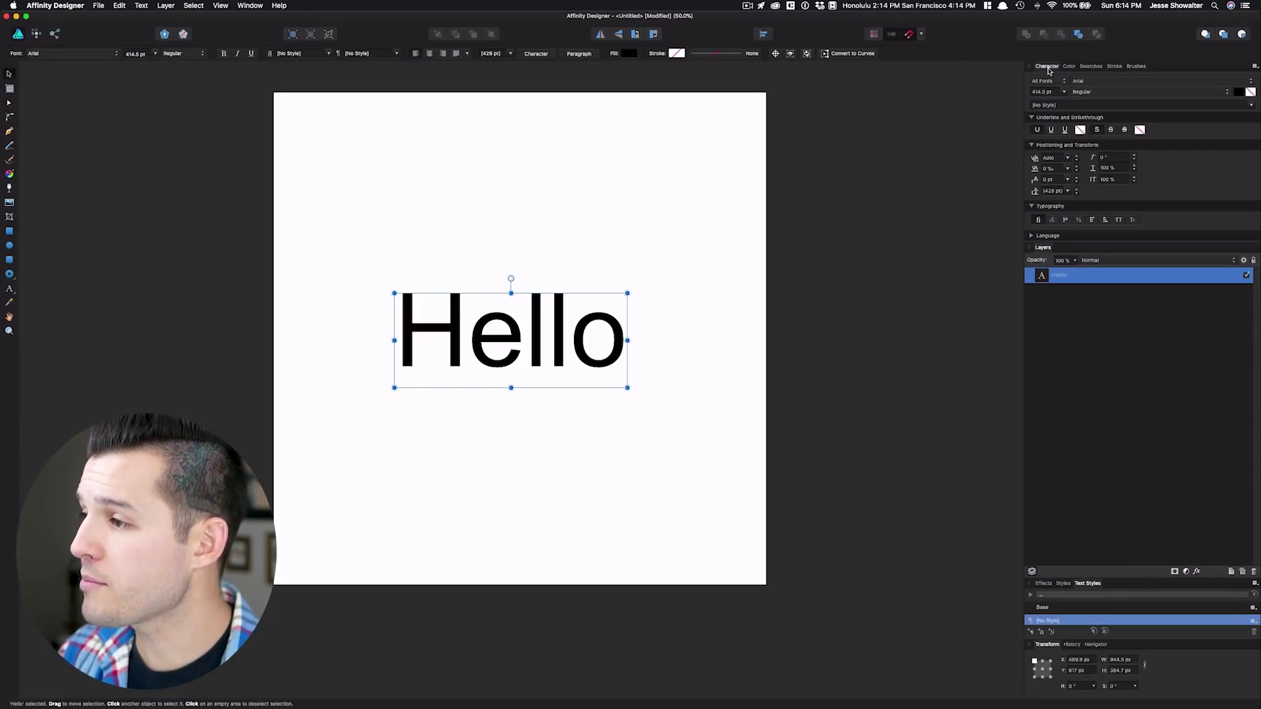
{"action": "left_click", "coordinate": [1097, 81]}
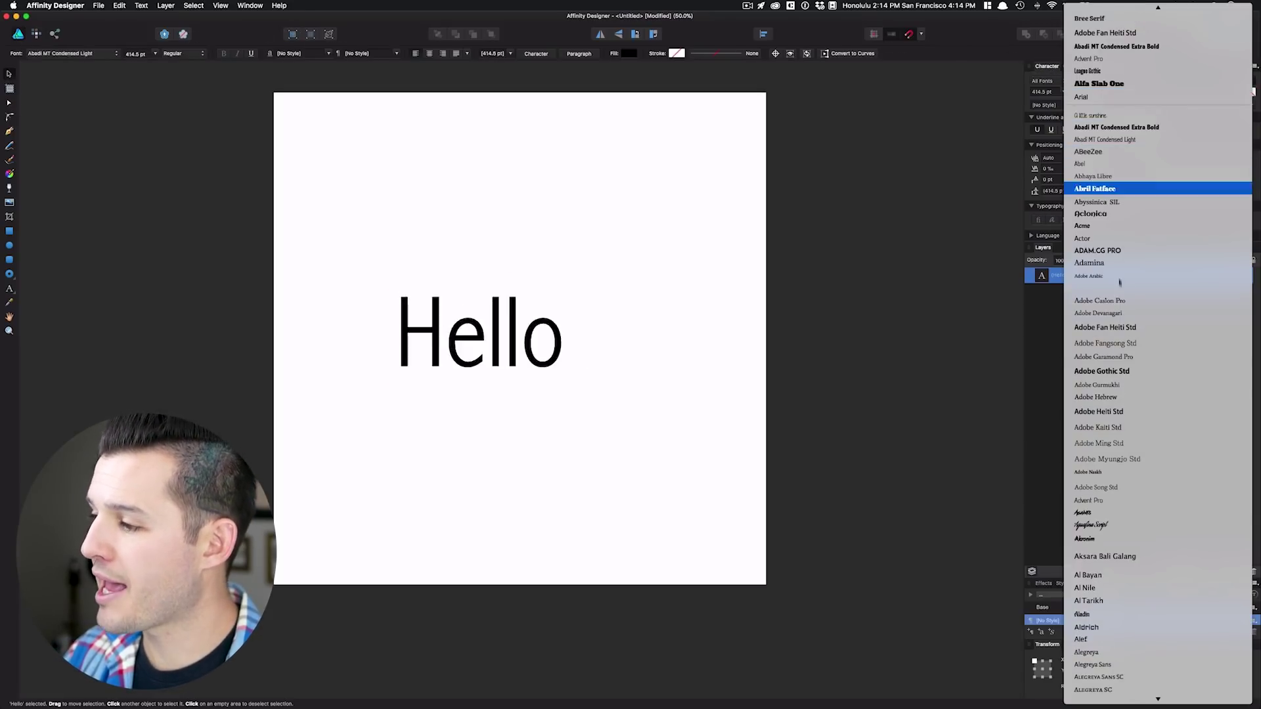
{"action": "left_click", "coordinate": [1110, 458]}
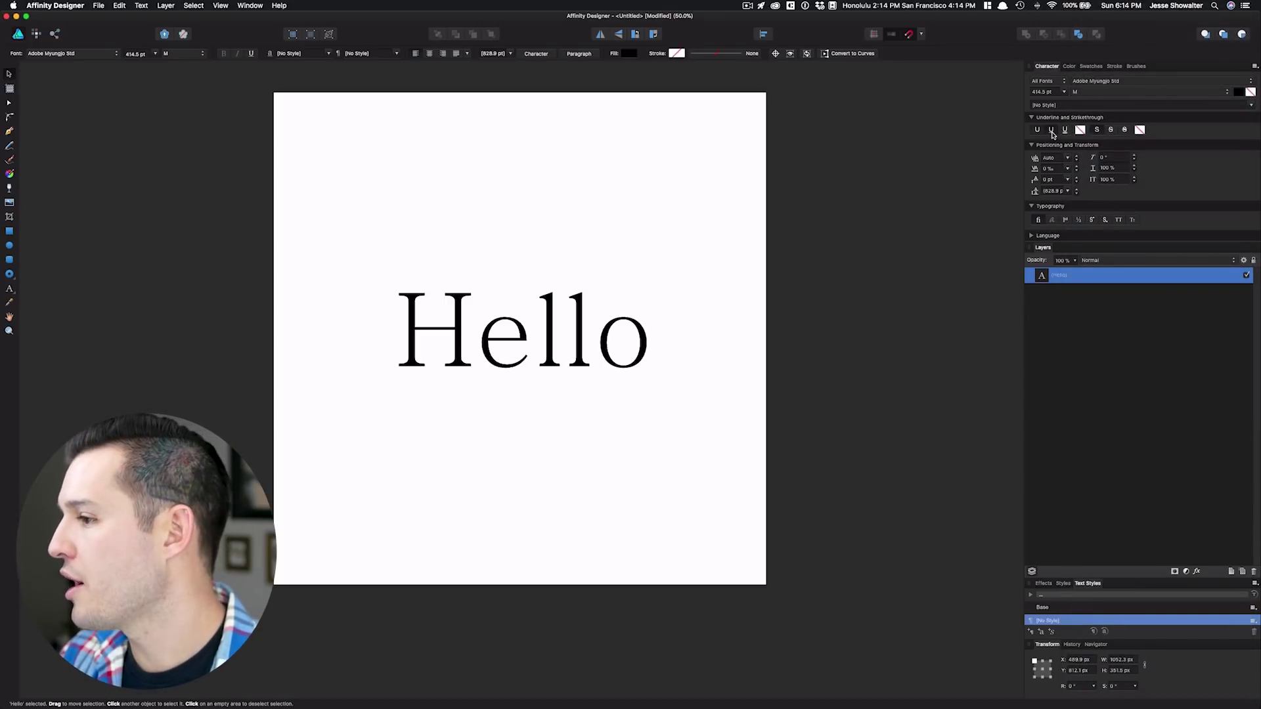
{"action": "left_click", "coordinate": [1051, 131]}
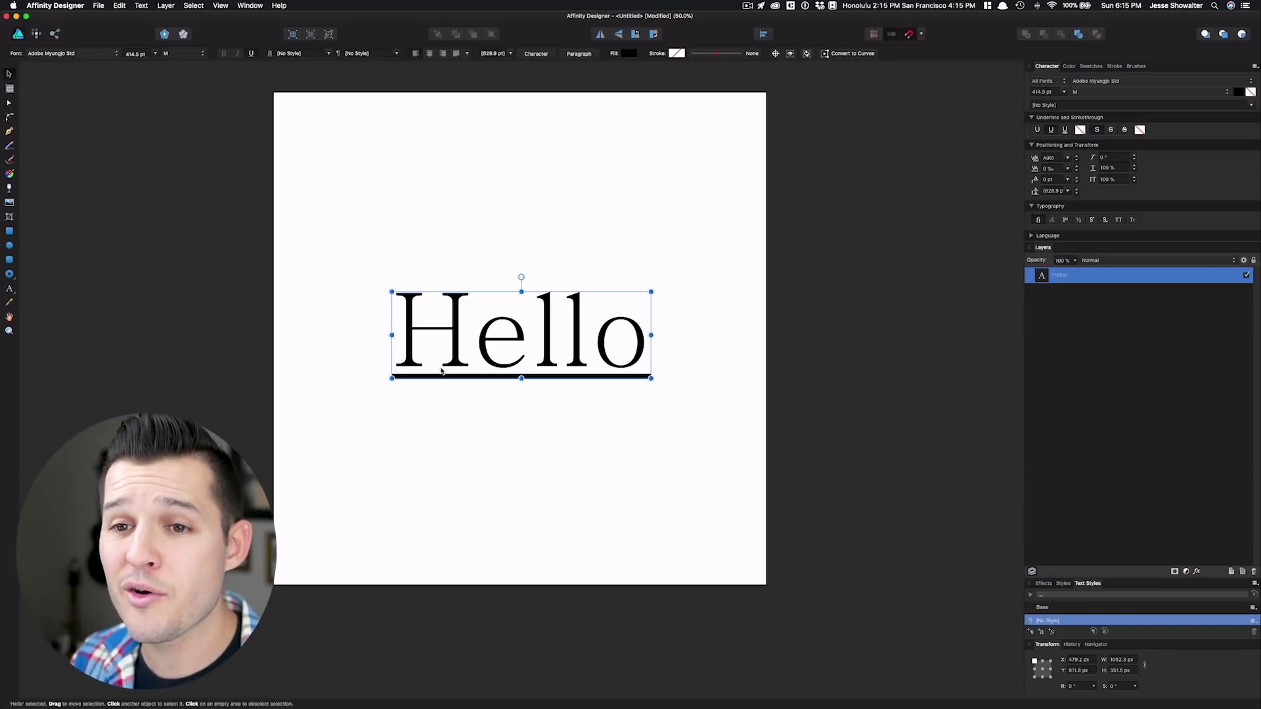
{"action": "left_click", "coordinate": [158, 200]}
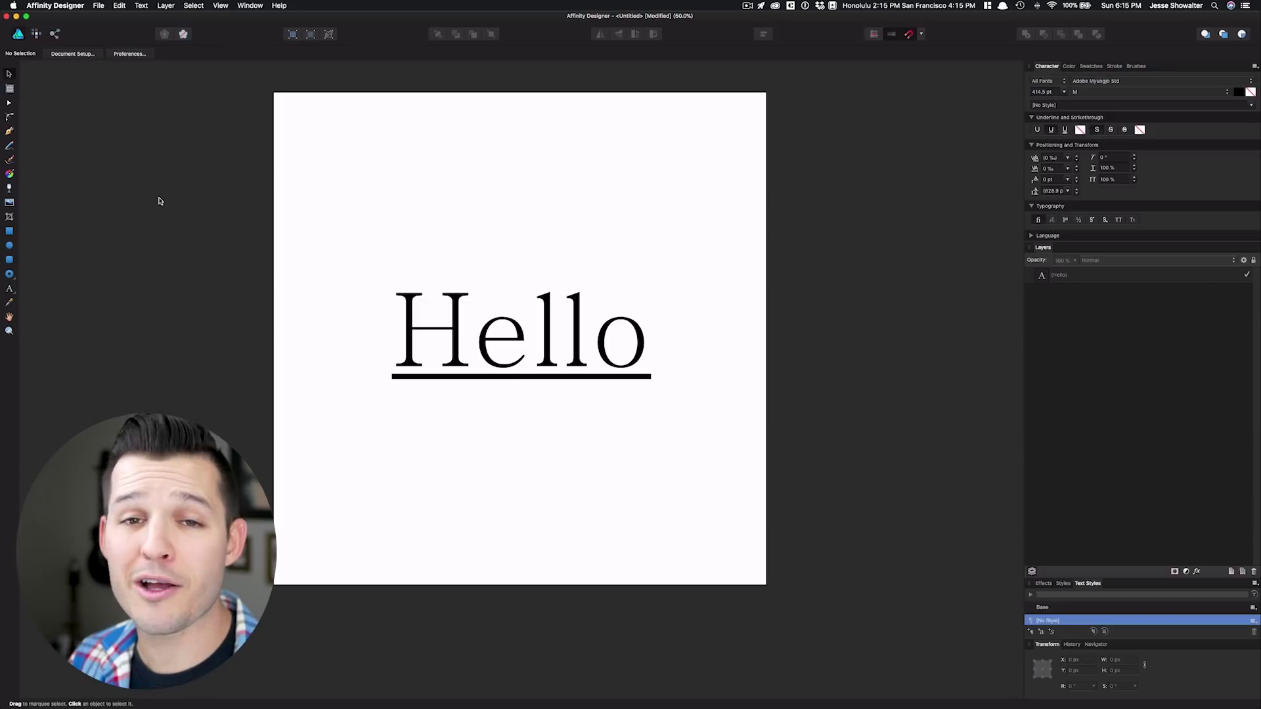
{"action": "left_click", "coordinate": [98, 5]}
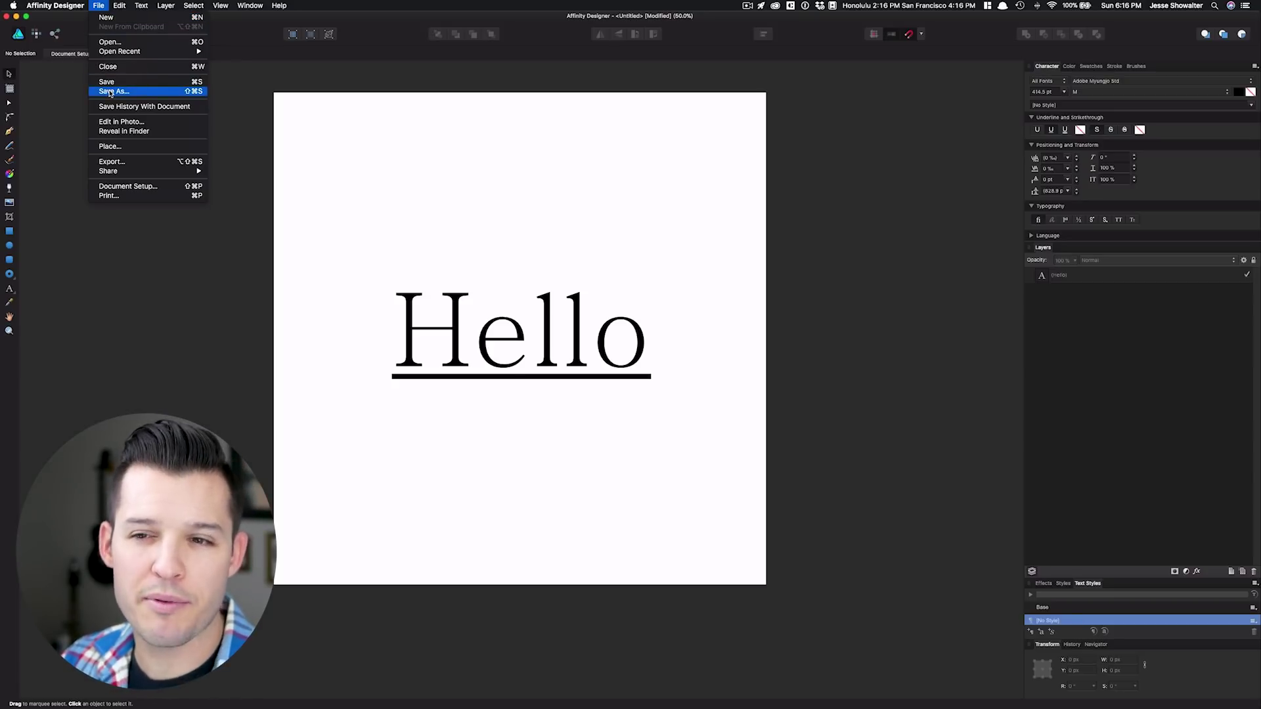
{"action": "left_click", "coordinate": [111, 161]}
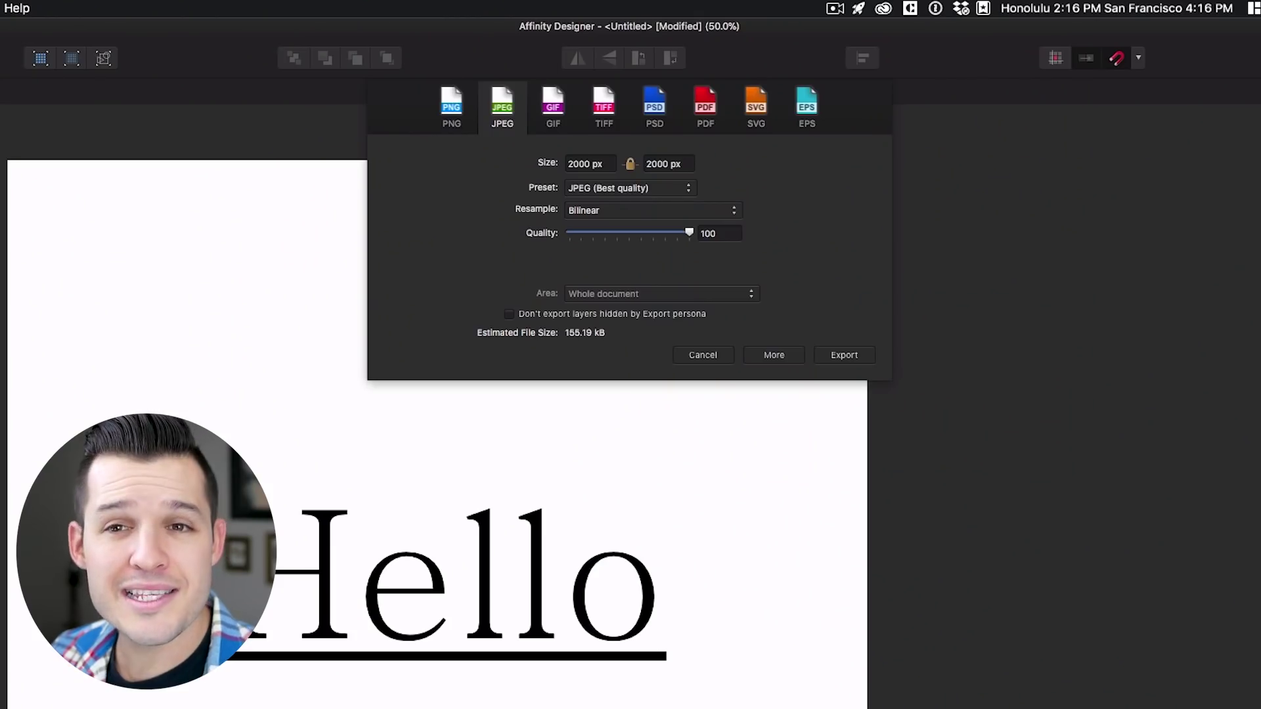
{"action": "left_click", "coordinate": [459, 111]}
{"action": "left_click", "coordinate": [502, 107]}
{"action": "left_click", "coordinate": [553, 109]}
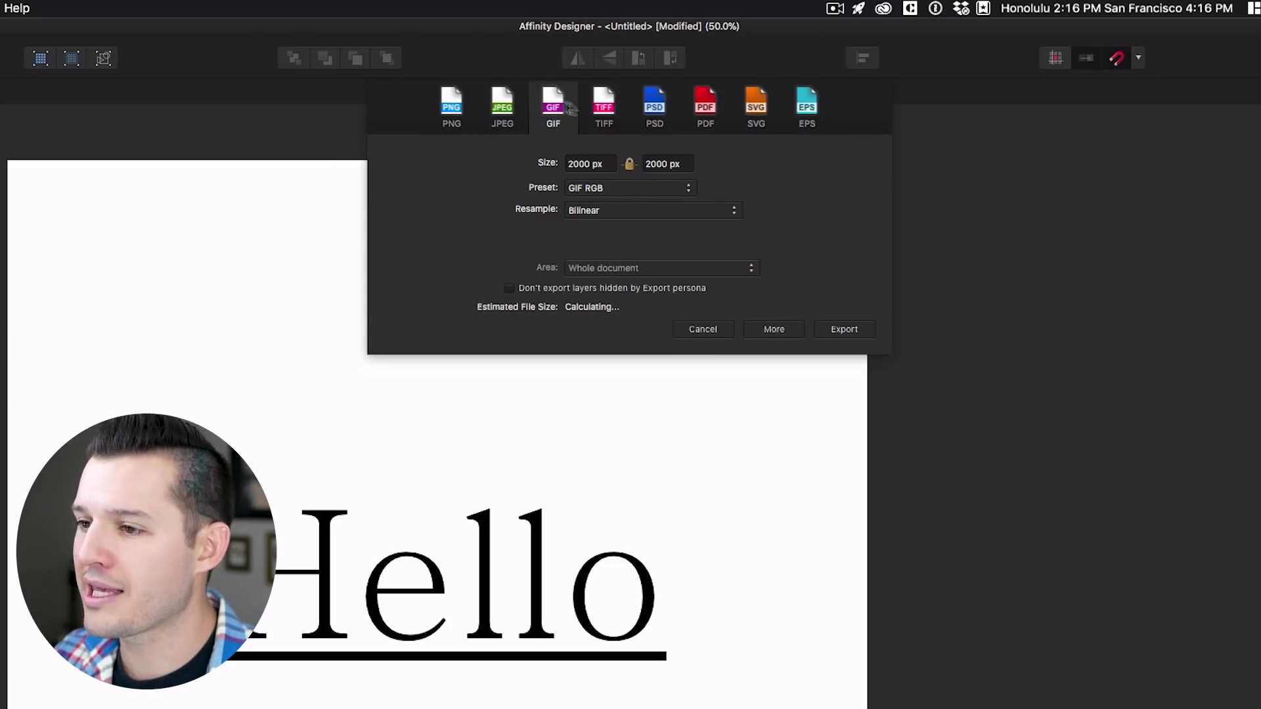
{"action": "left_click", "coordinate": [604, 112]}
{"action": "left_click", "coordinate": [656, 110]}
{"action": "left_click", "coordinate": [706, 111]}
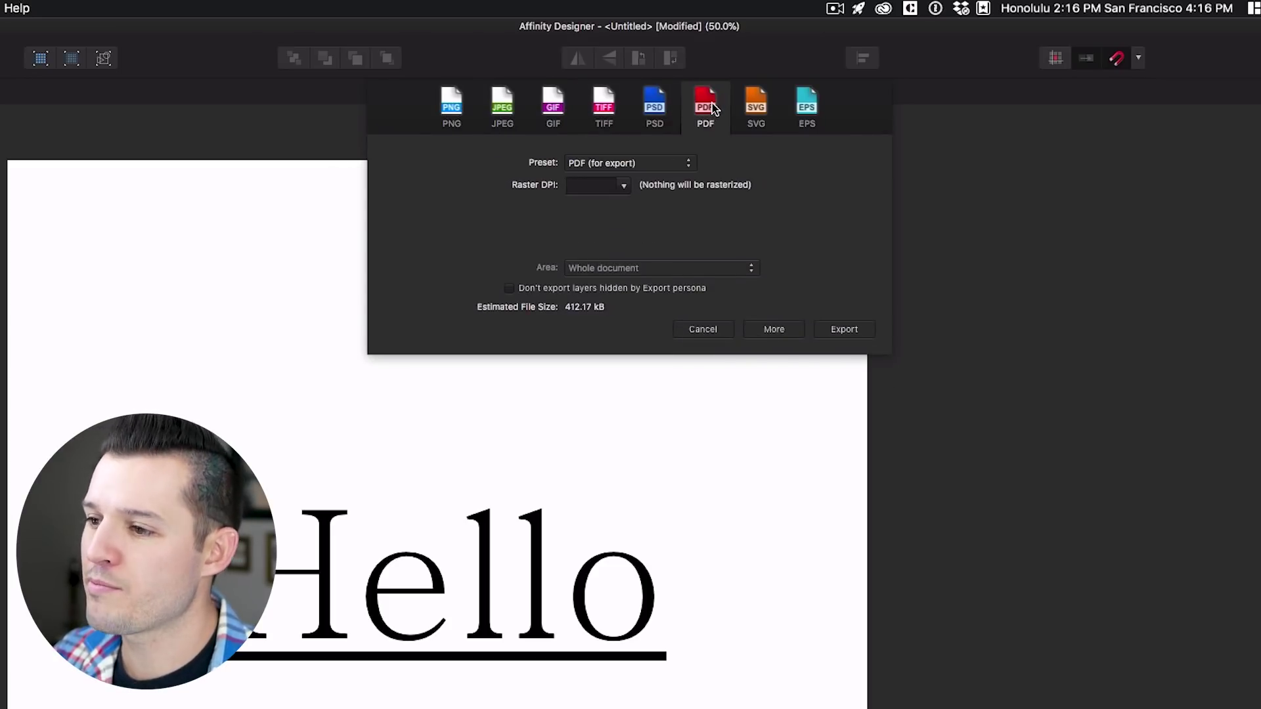
{"action": "left_click", "coordinate": [757, 108]}
{"action": "left_click", "coordinate": [807, 108]}
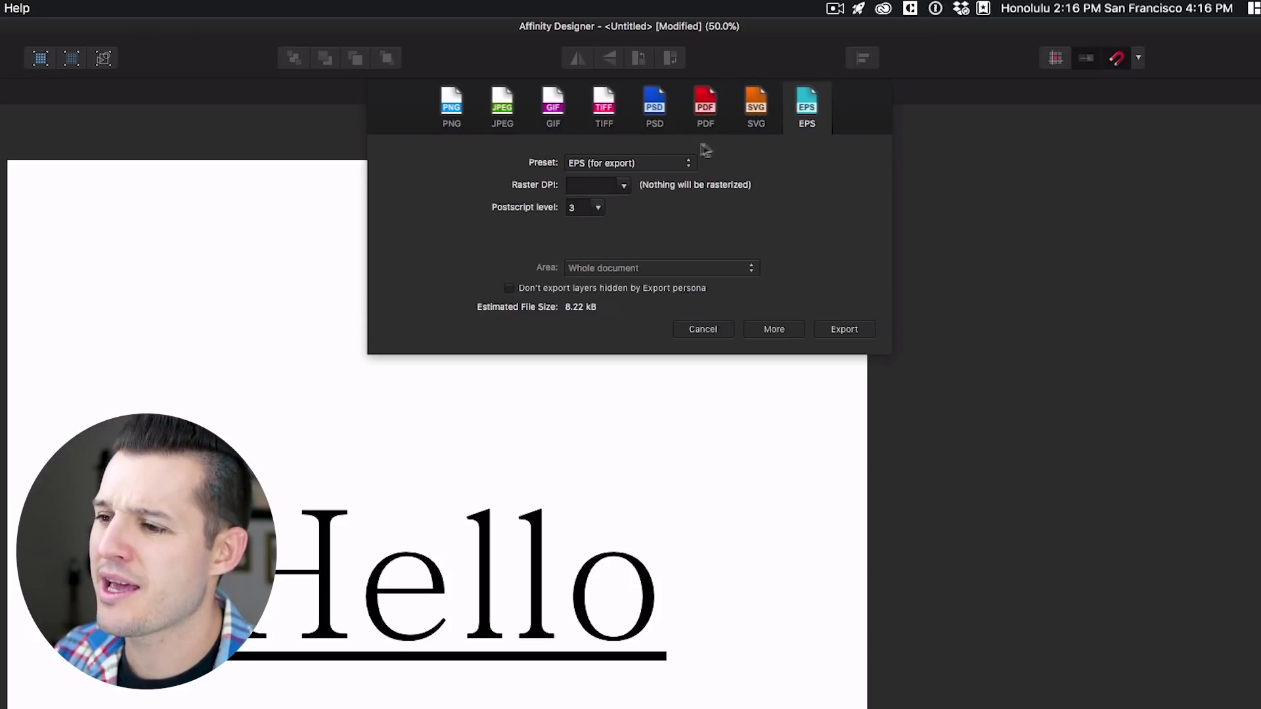
{"action": "left_click", "coordinate": [711, 331]}
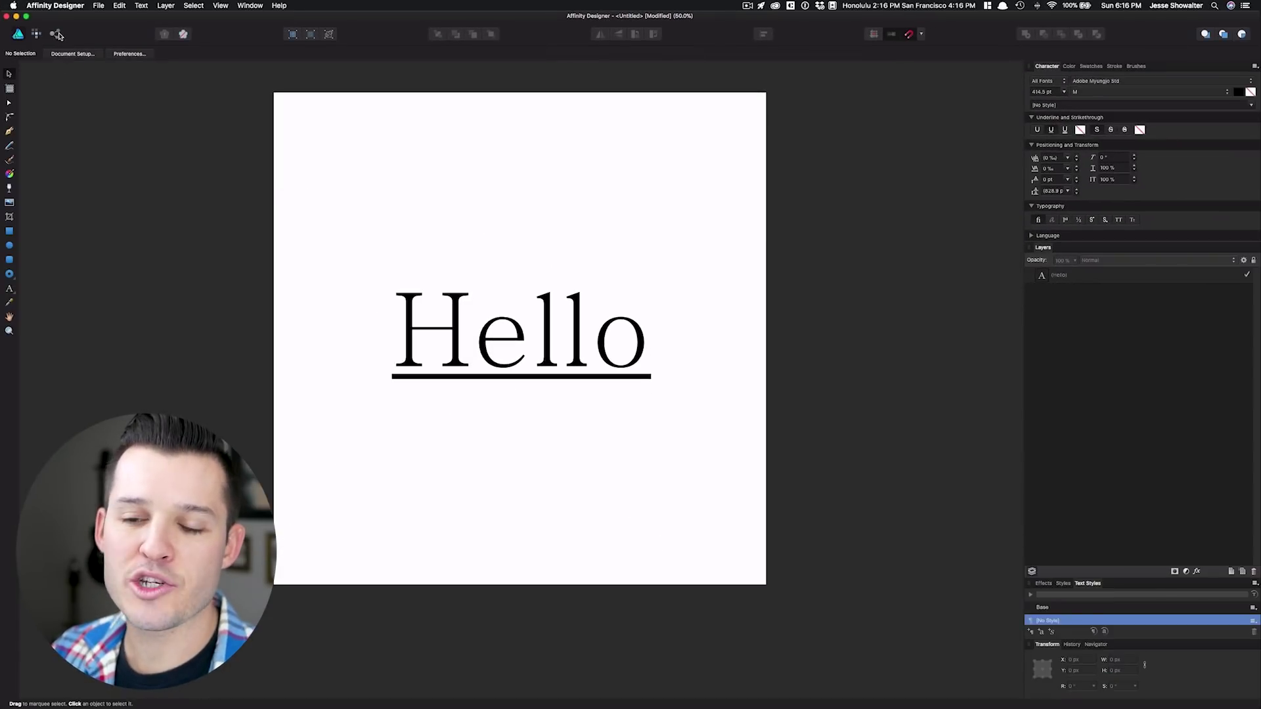
In the Export Persona, create slice1 around Hello and export it as slice1.png to the Desktop.
{"action": "left_click", "coordinate": [55, 35]}
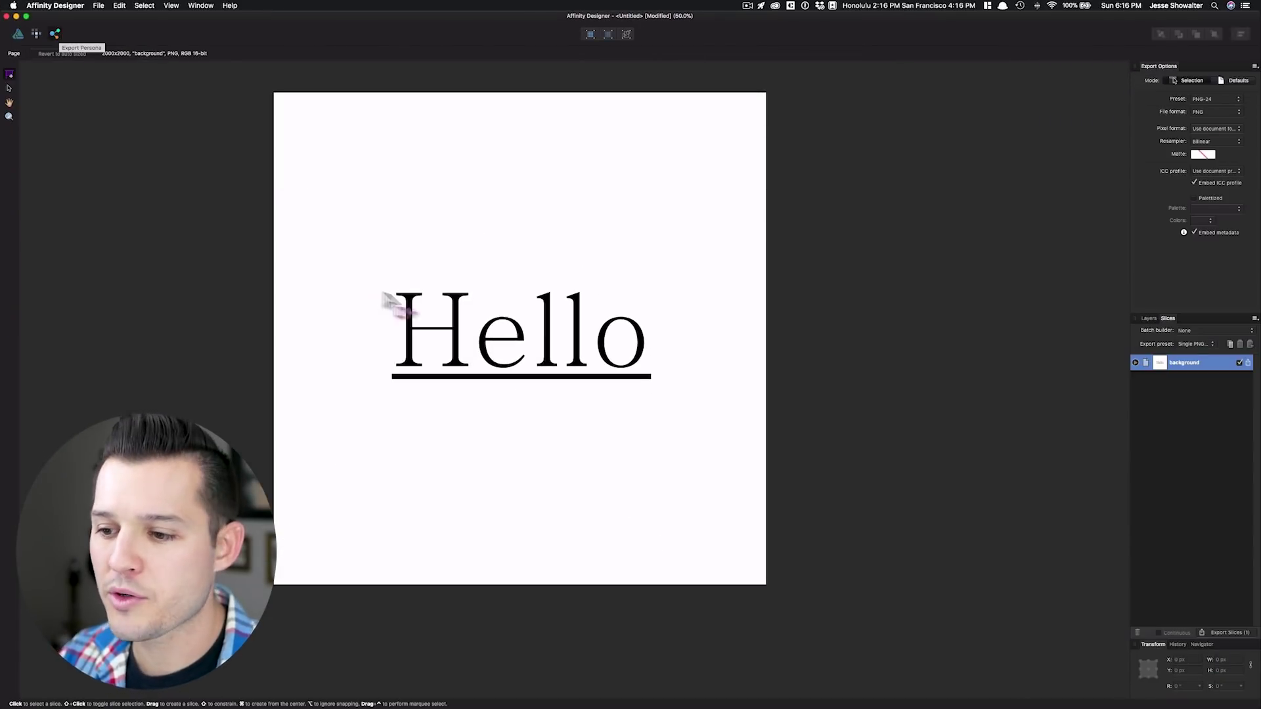
{"action": "left_click", "coordinate": [419, 299]}
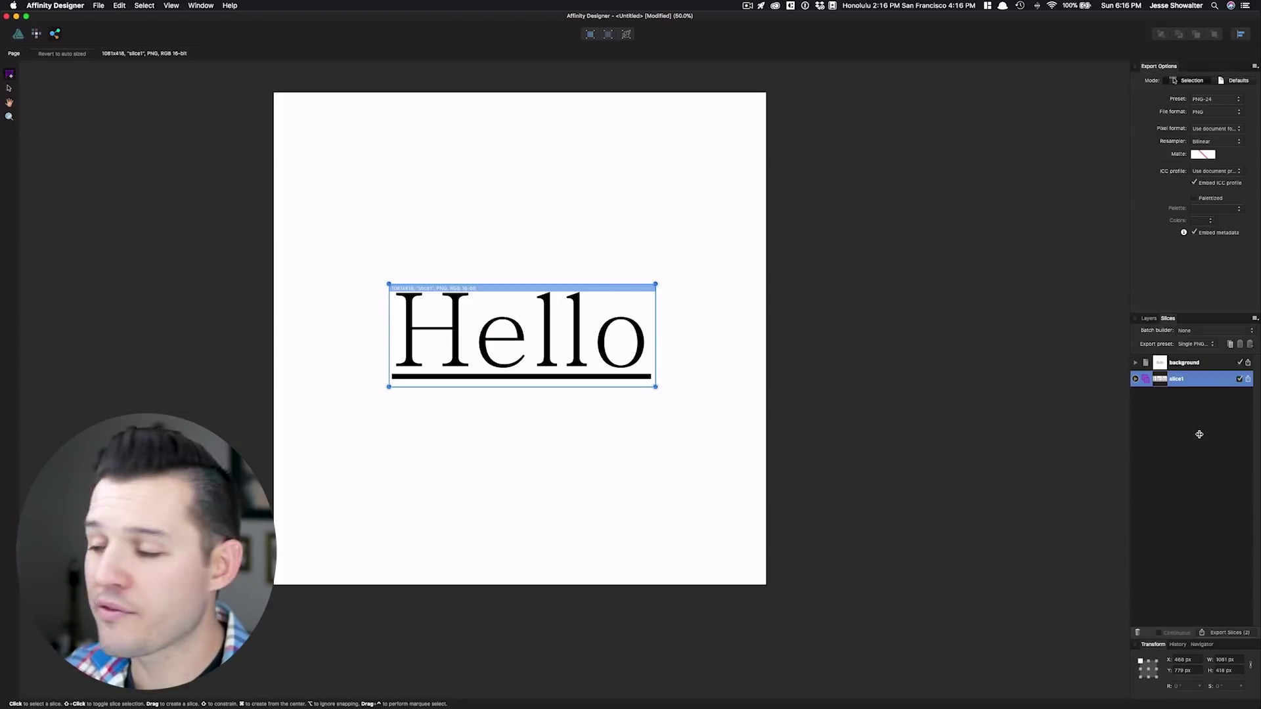
{"action": "left_click", "coordinate": [1248, 379]}
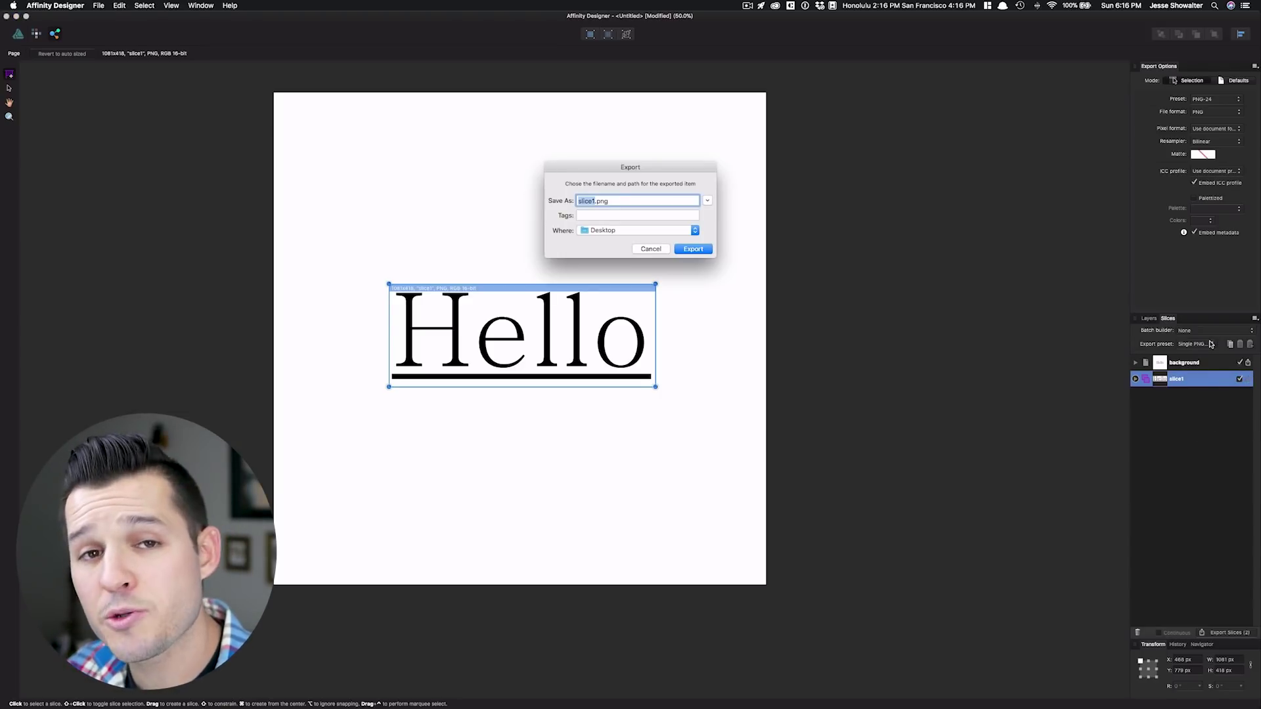
{"action": "left_click", "coordinate": [692, 249]}
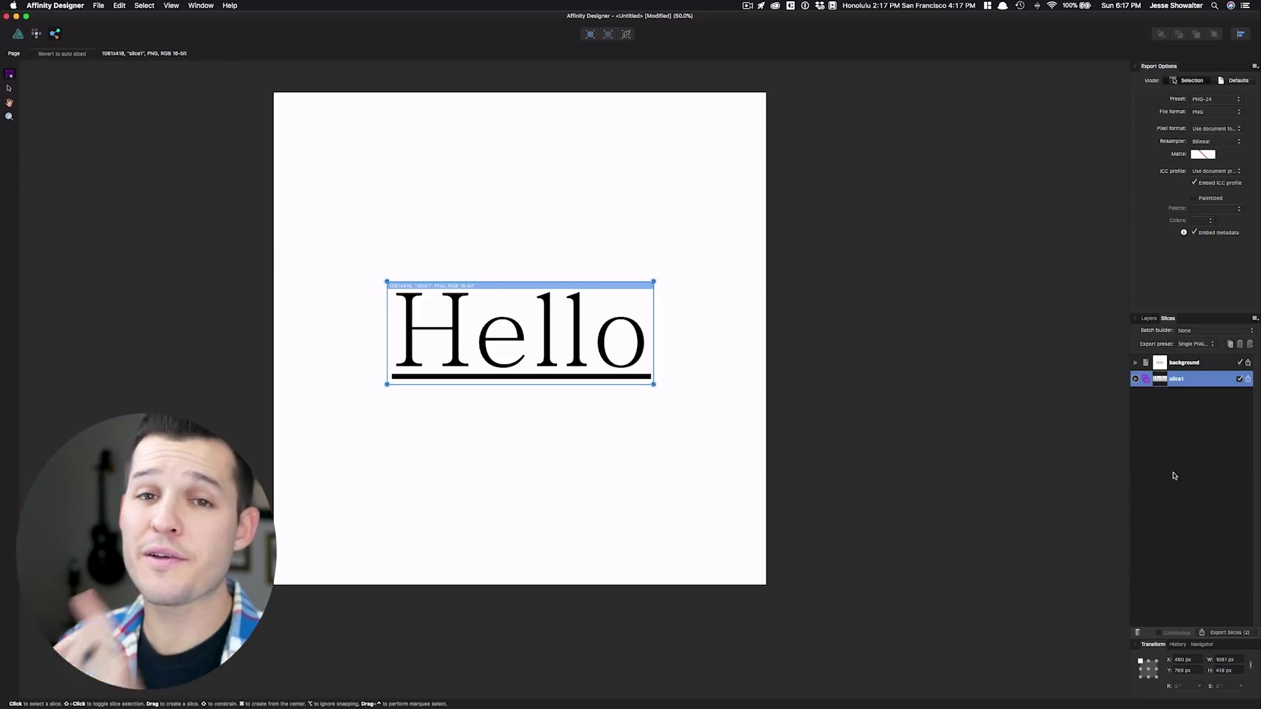